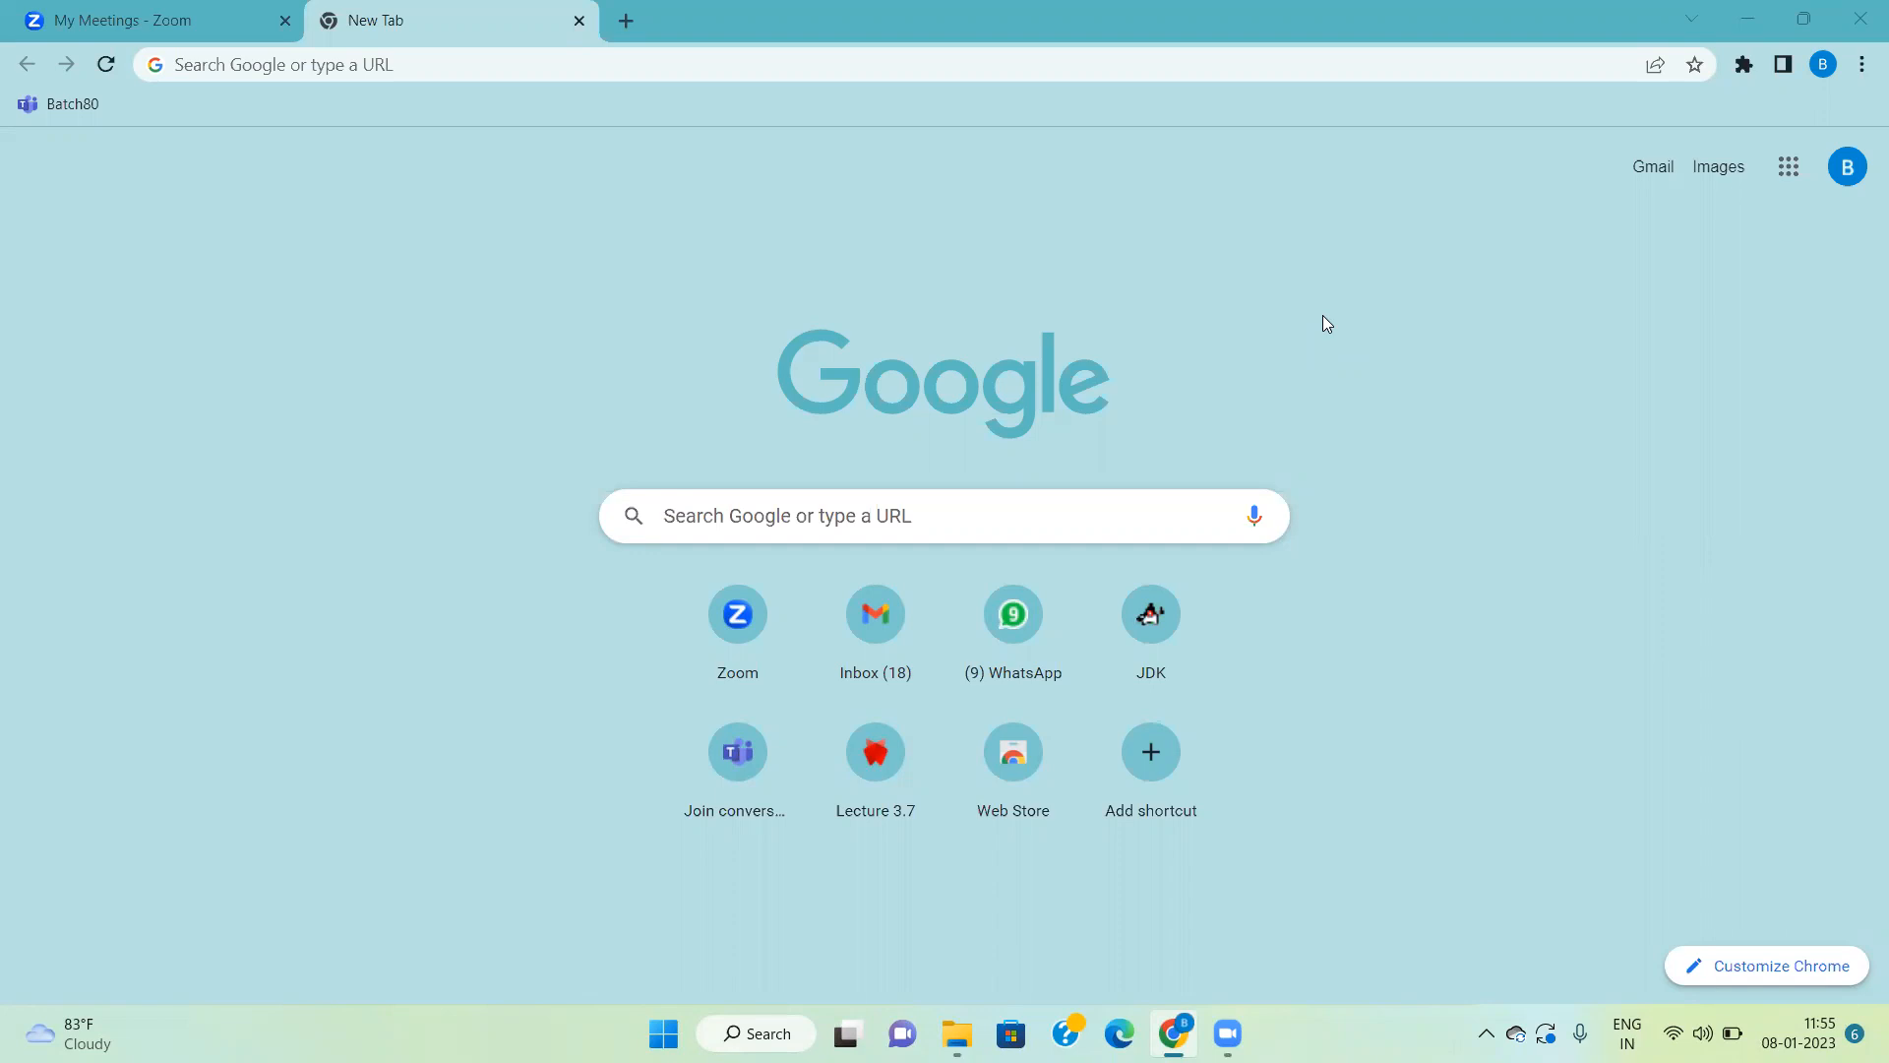
# Step: Search the web for "postgresql download" and open the official PostgreSQL Downloads page
pyautogui.click(592, 65)
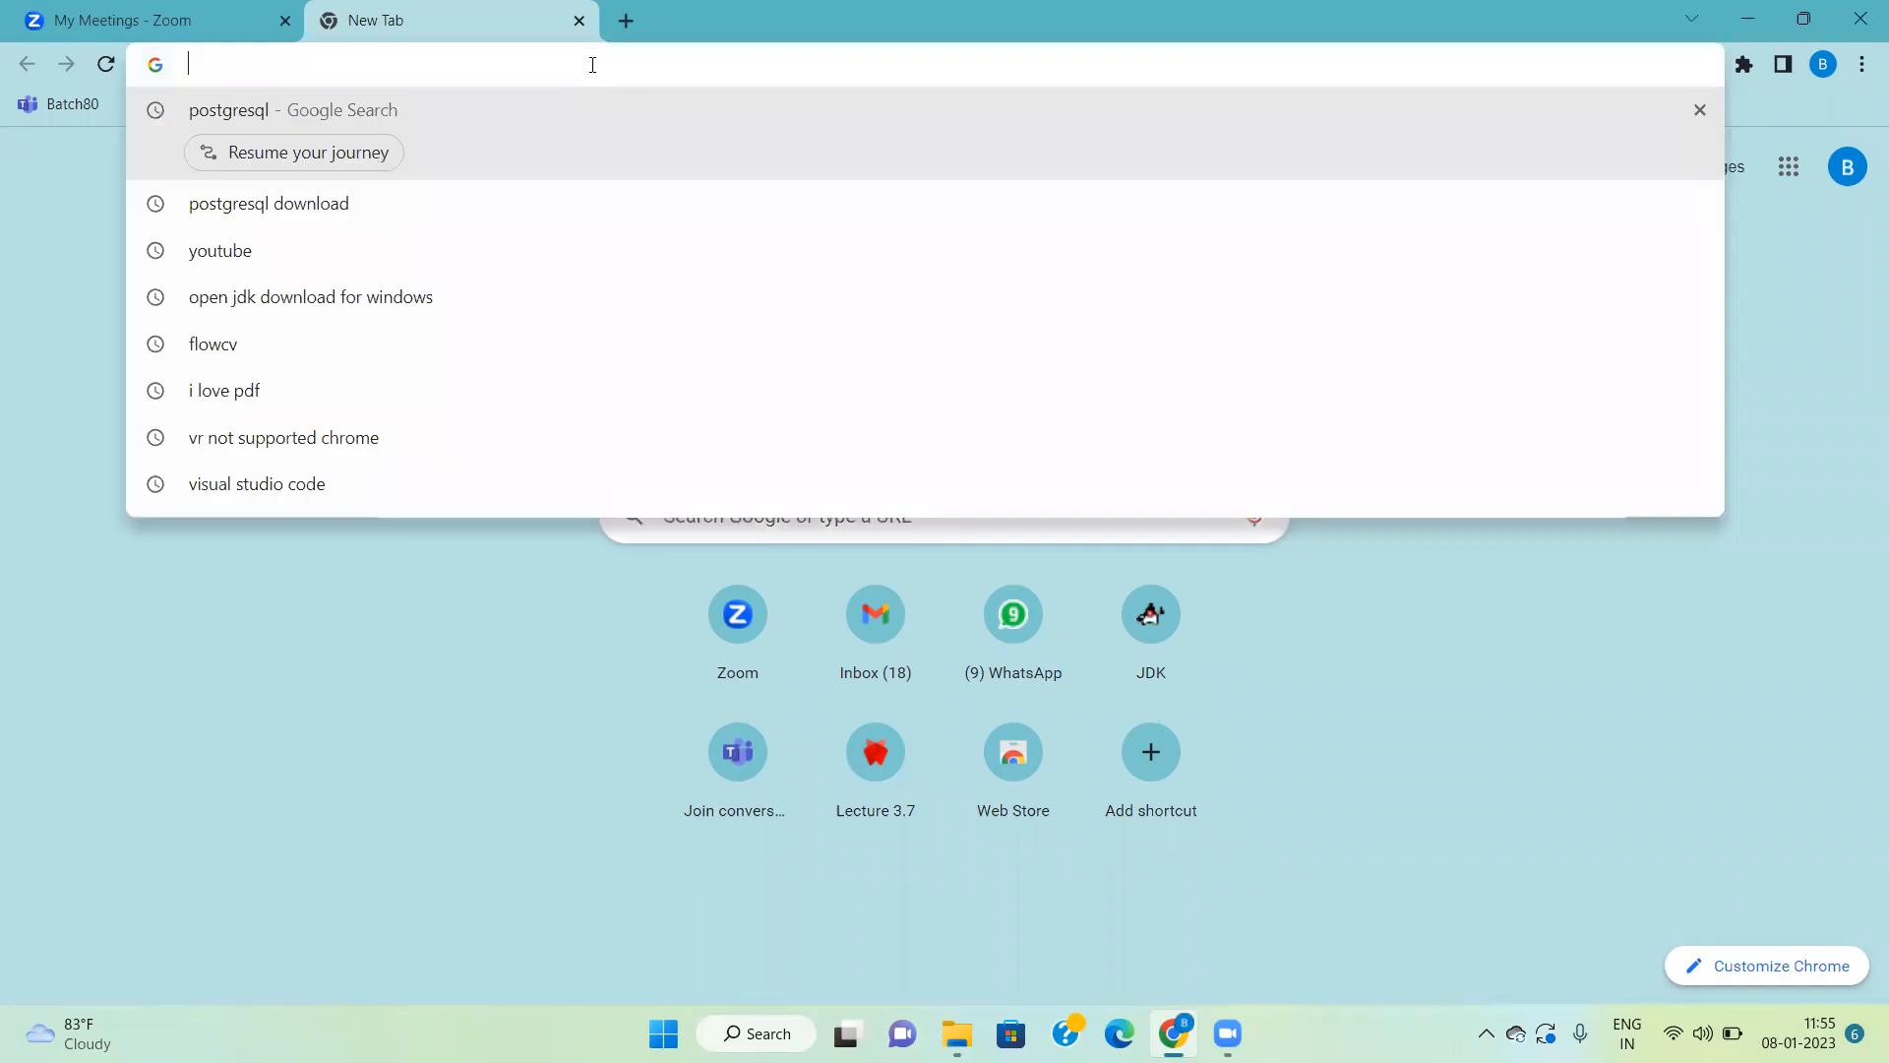
pyautogui.write('postgresql download')
pyautogui.press('Return')
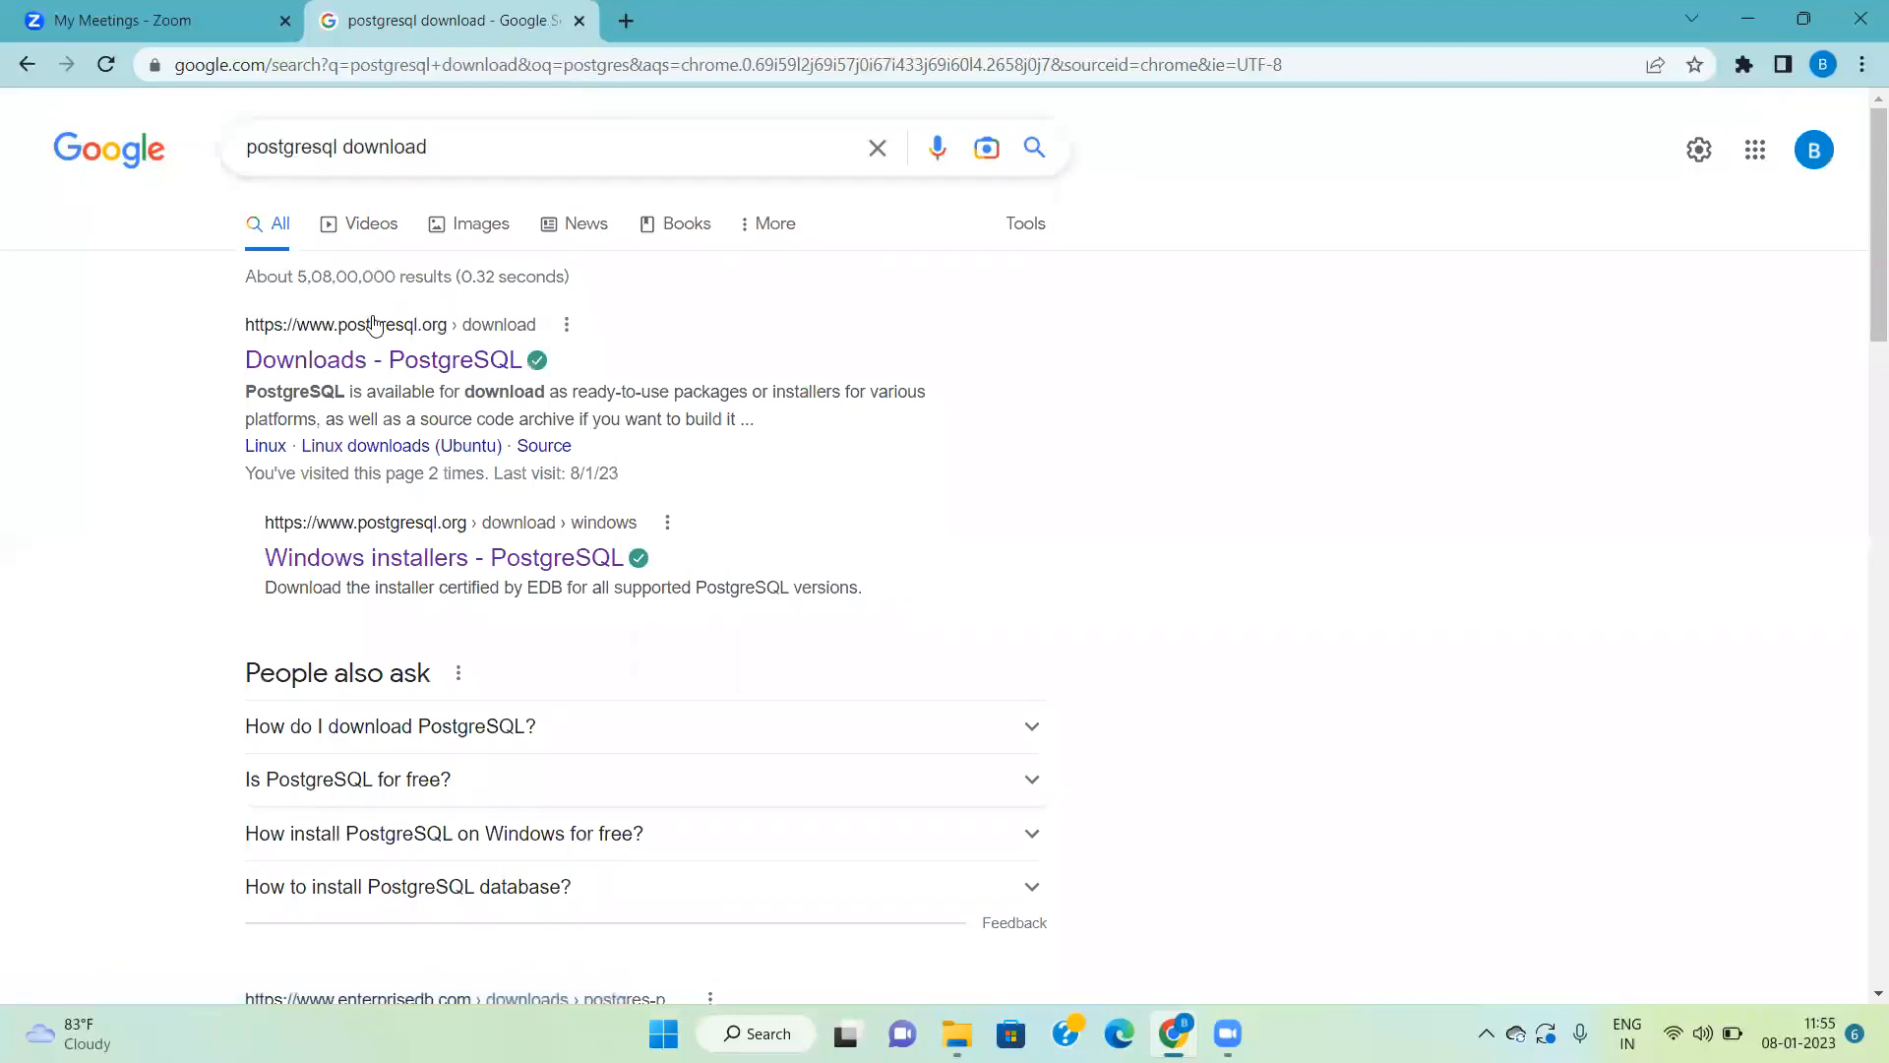
pyautogui.click(407, 361)
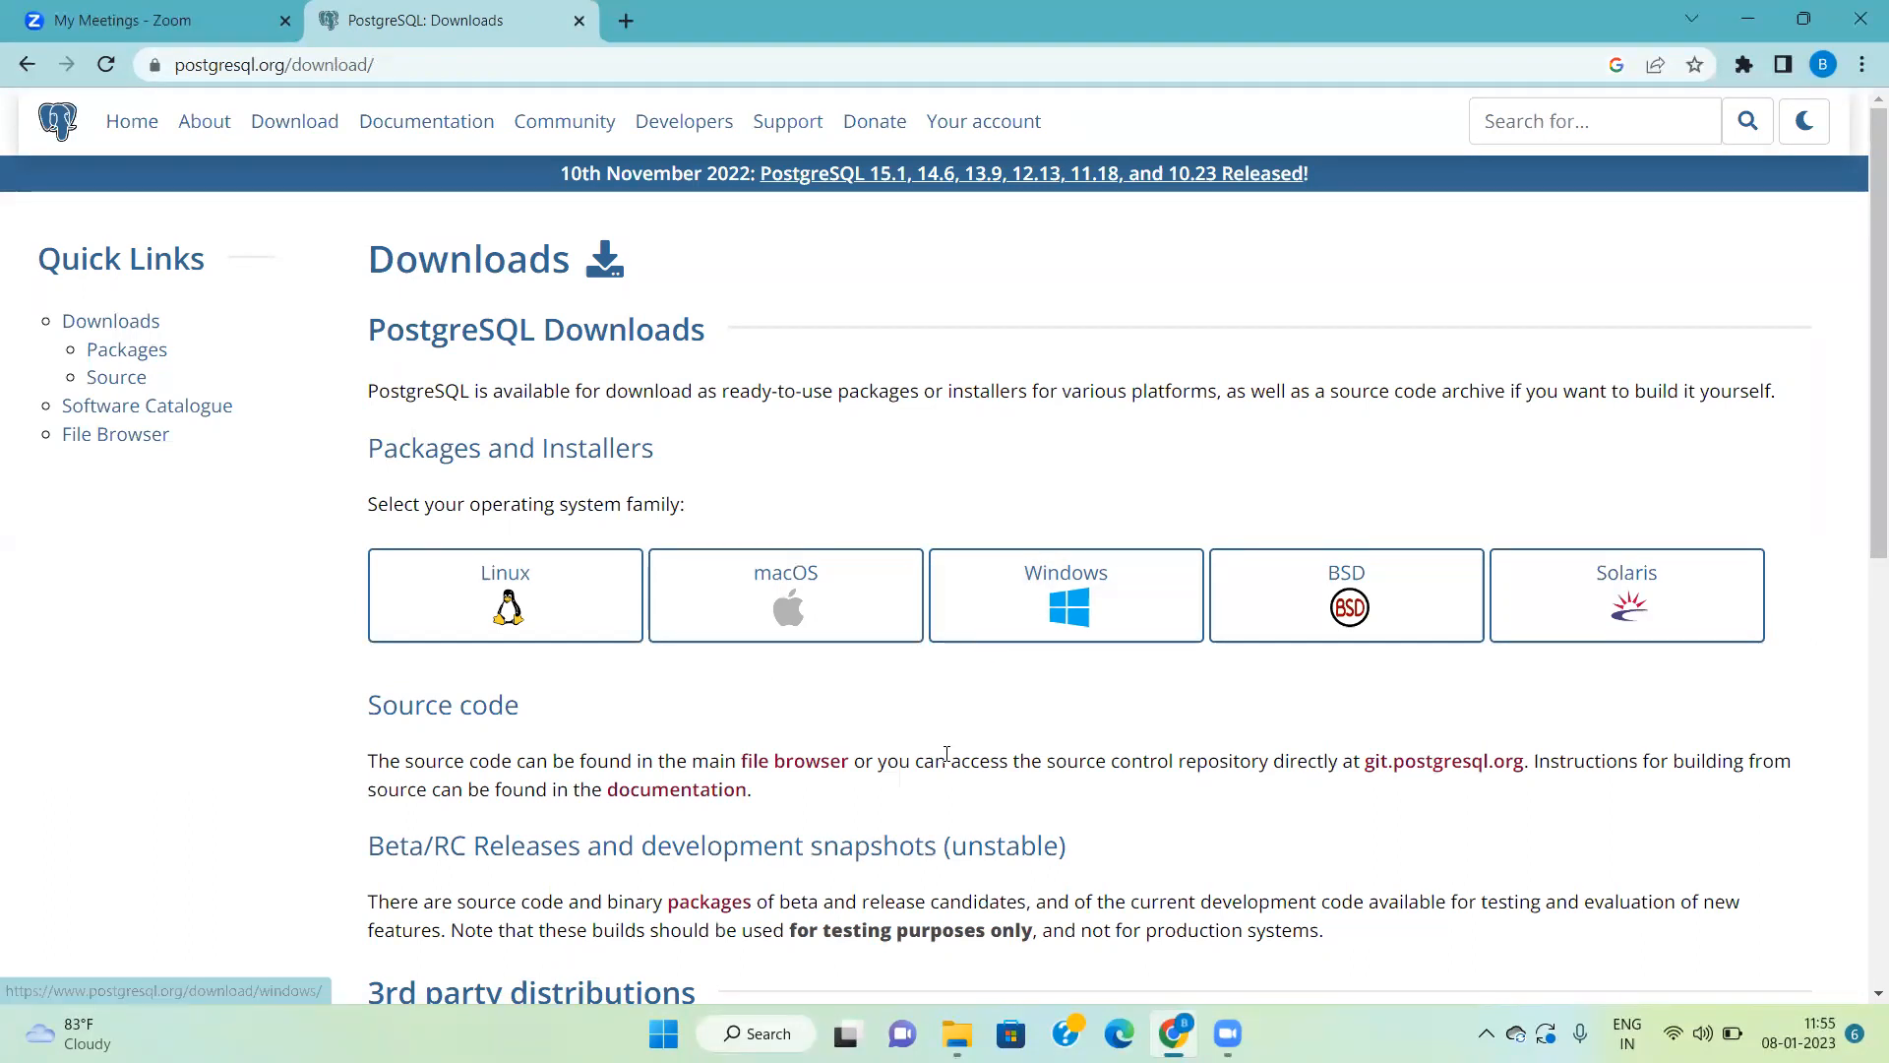
# Step: Follow the Windows installer link to EDB and start downloading PostgreSQL 15.1 for Windows x86-64
pyautogui.click(1030, 626)
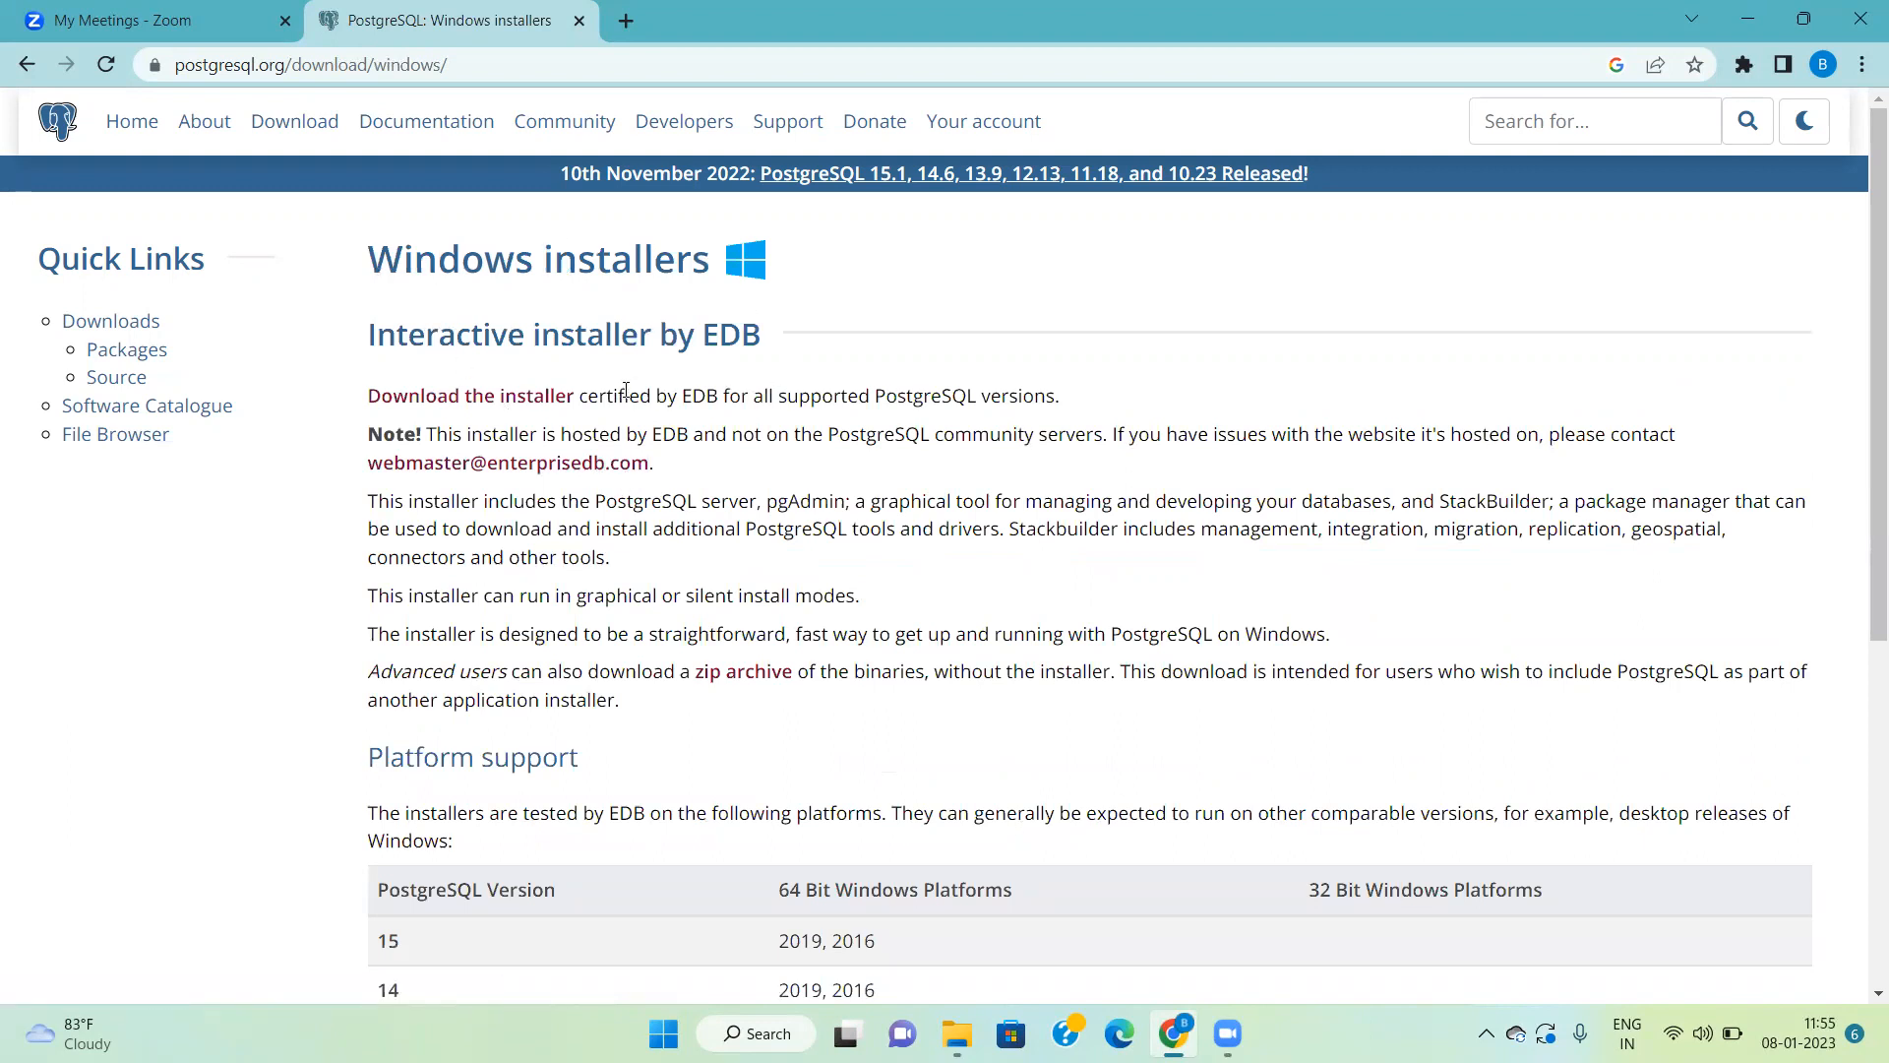
pyautogui.click(474, 409)
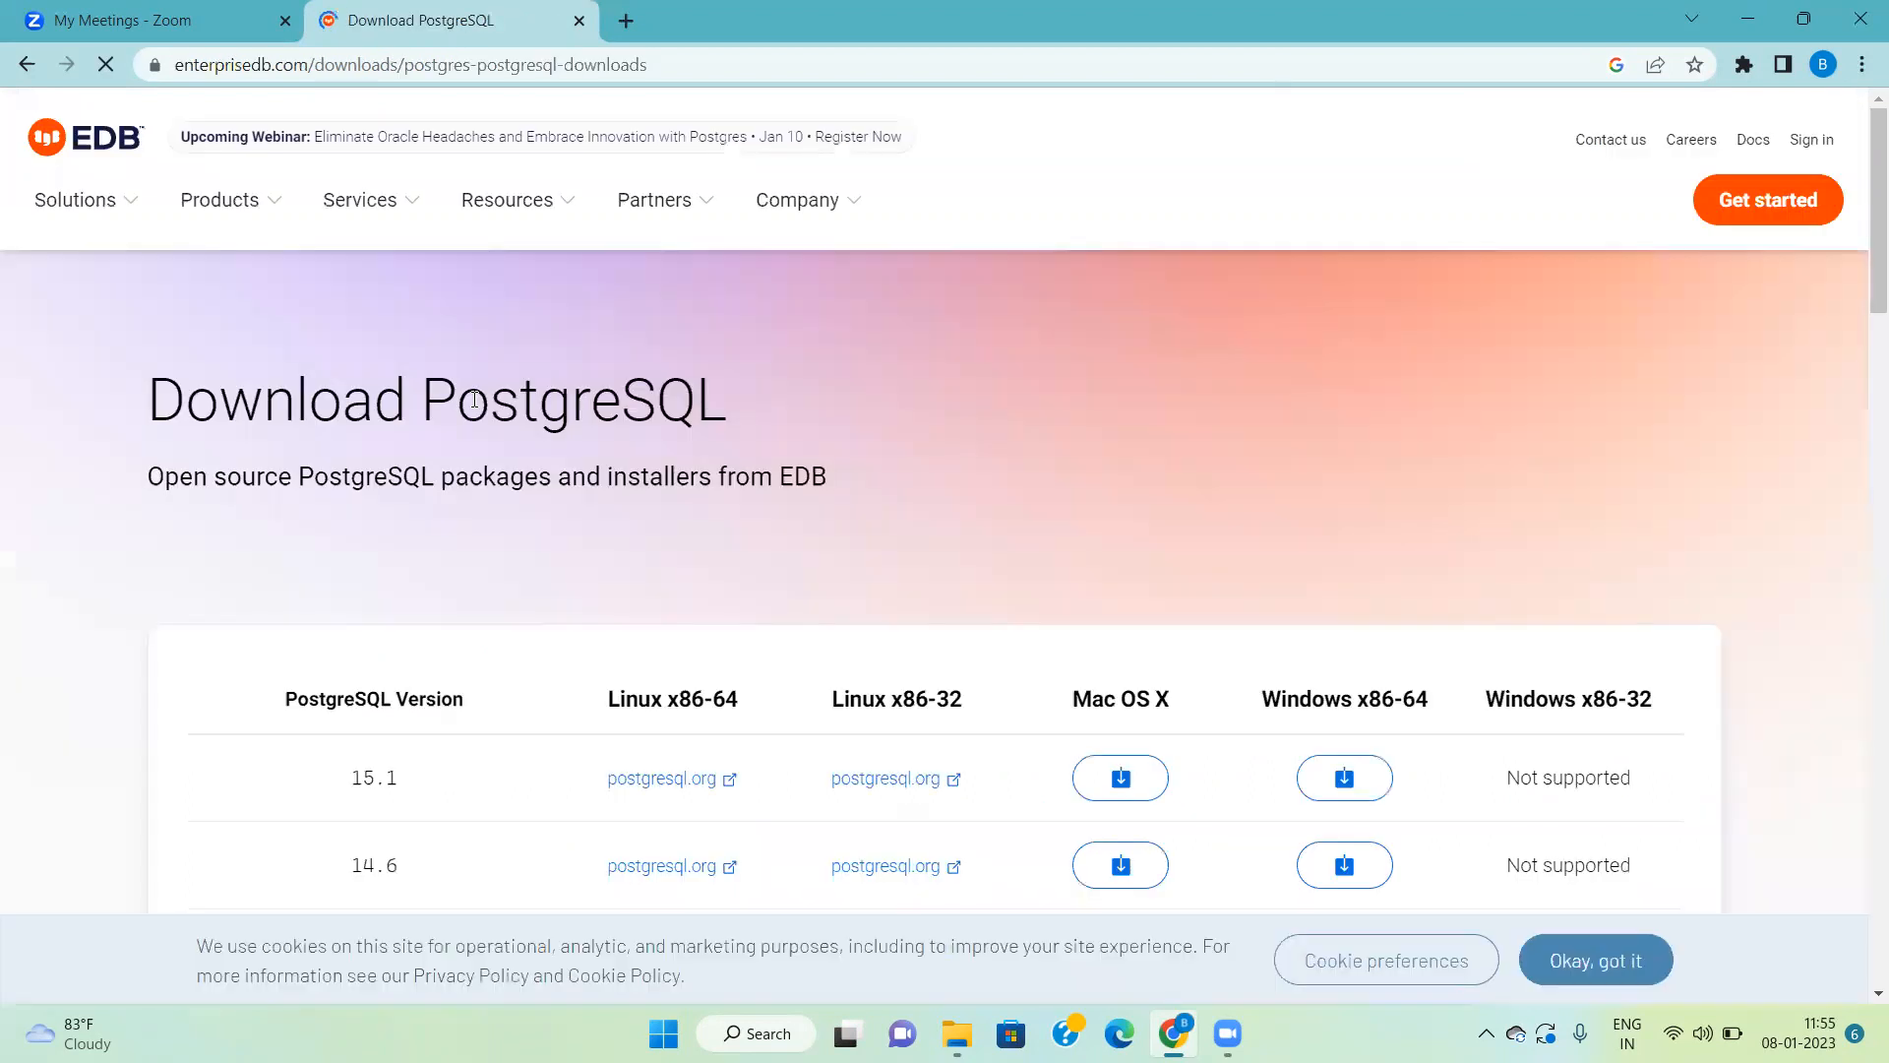
pyautogui.scroll(-3, 947, 668)
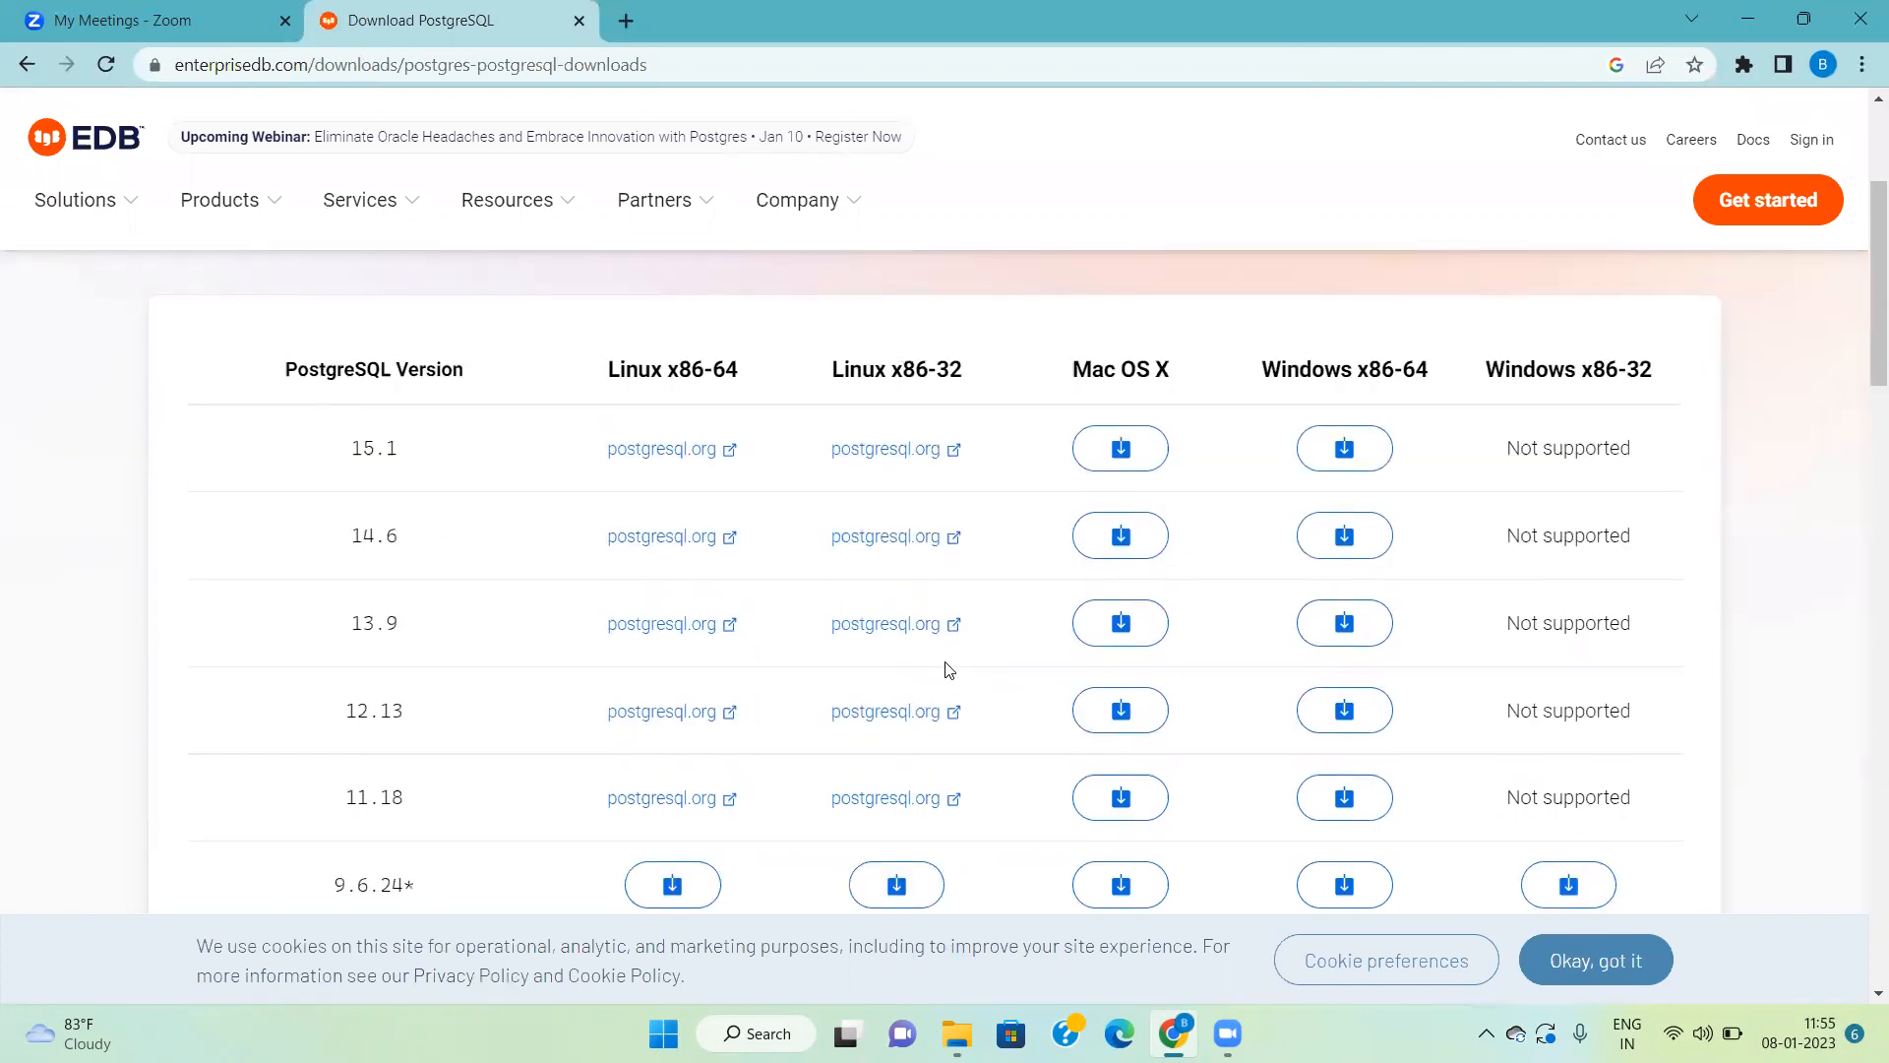
pyautogui.scroll(-1, 950, 670)
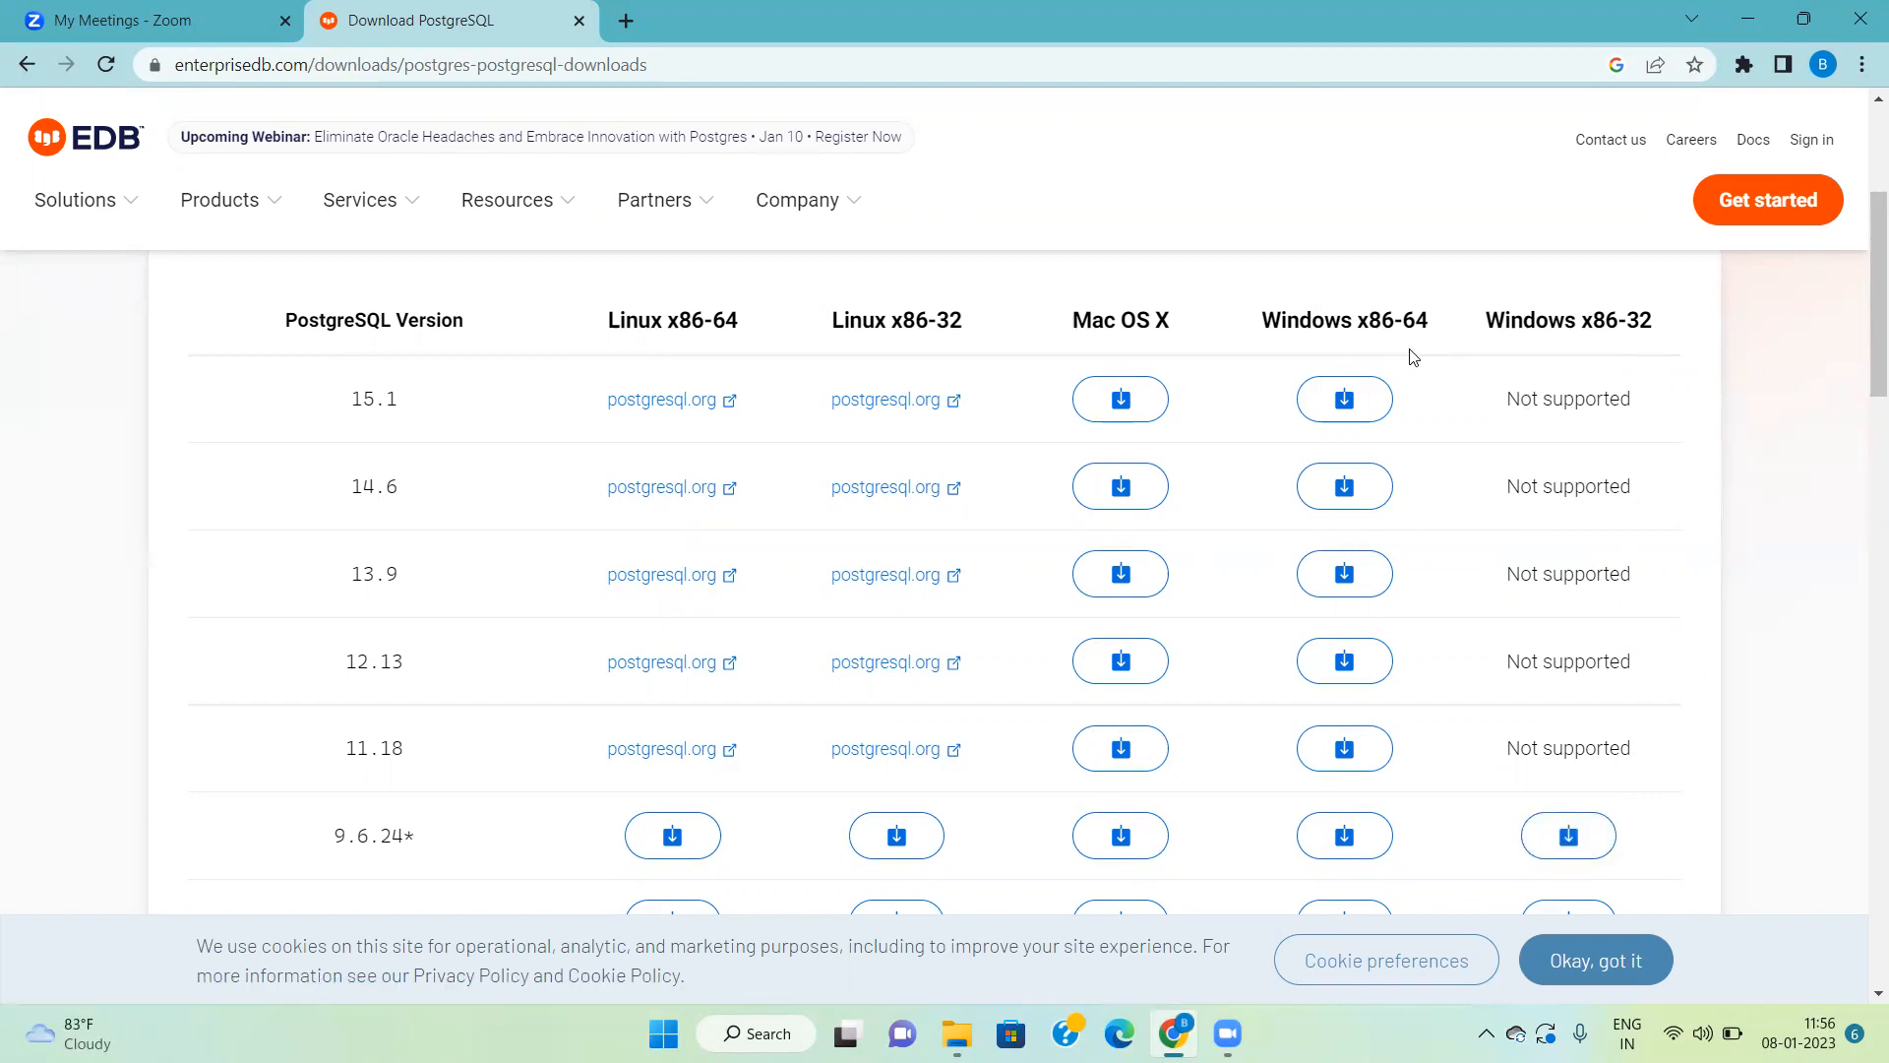
pyautogui.click(1315, 402)
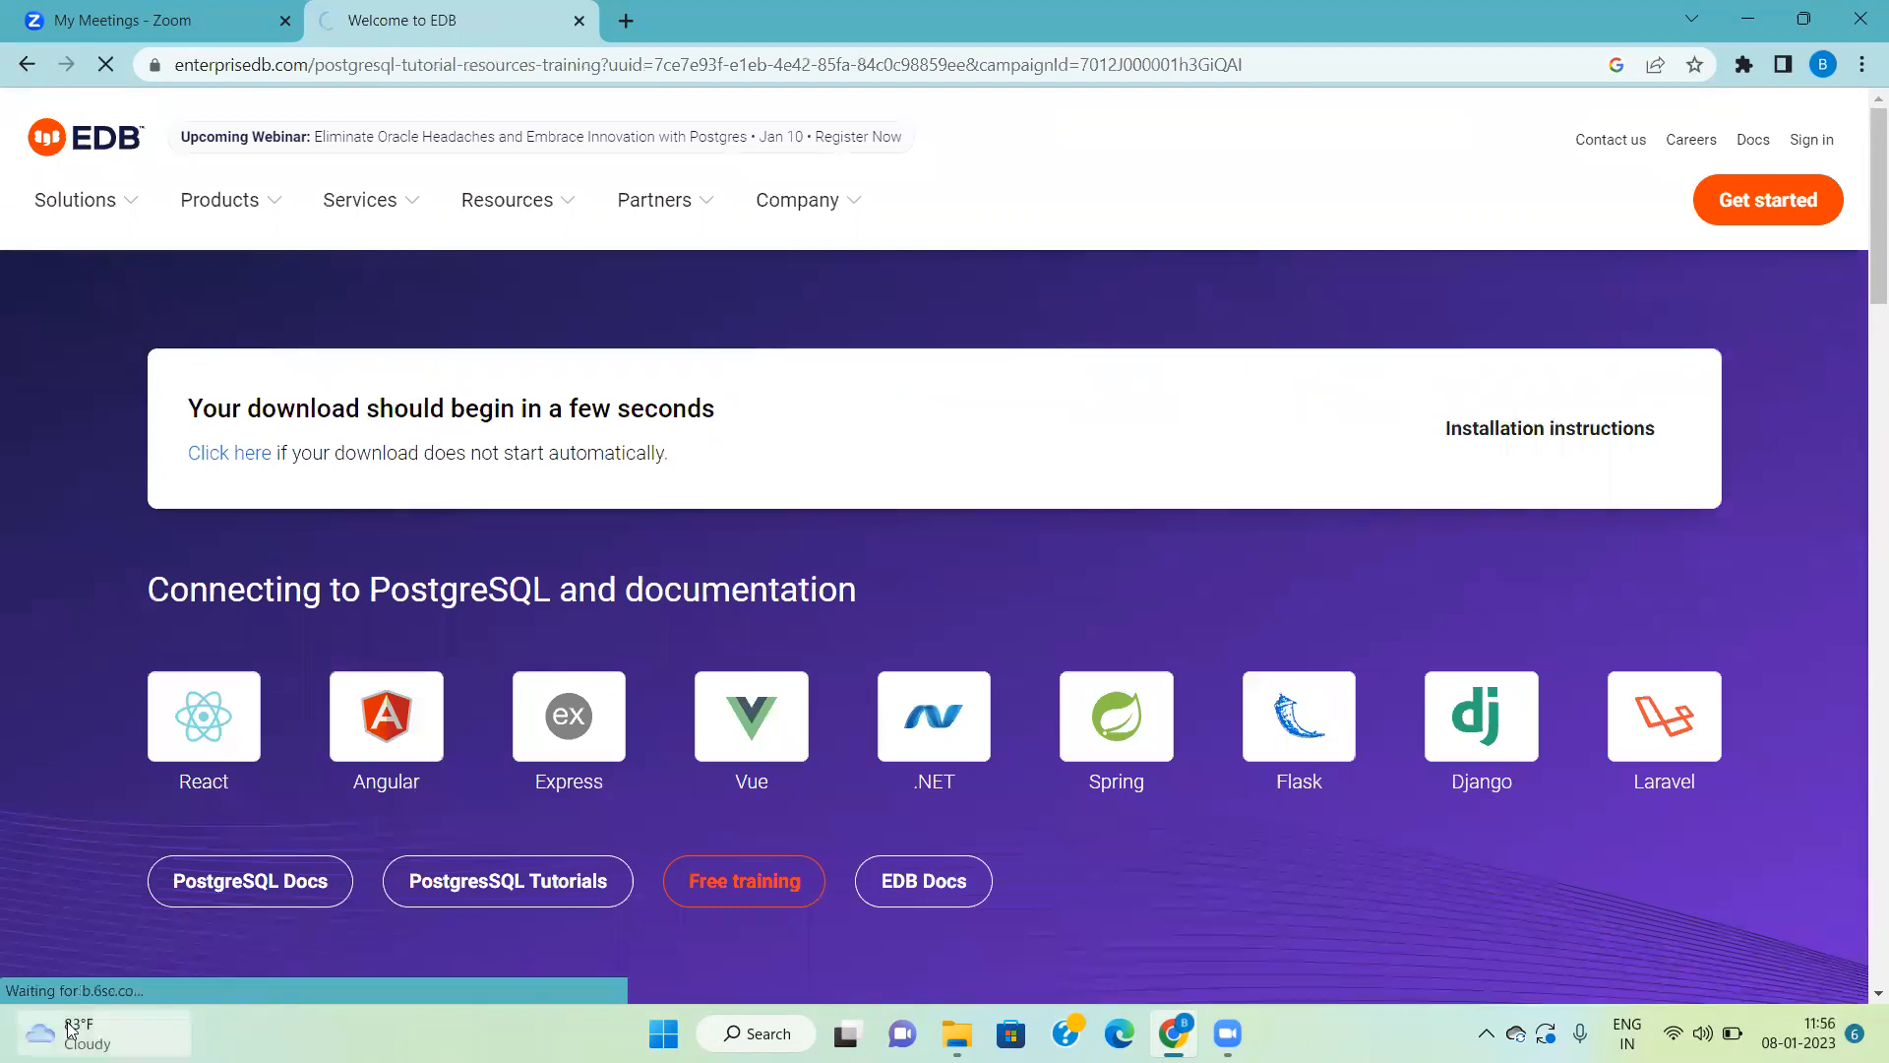
# Step: Cancel the running download of the PostgreSQL installer
pyautogui.moveTo(67, 1024)
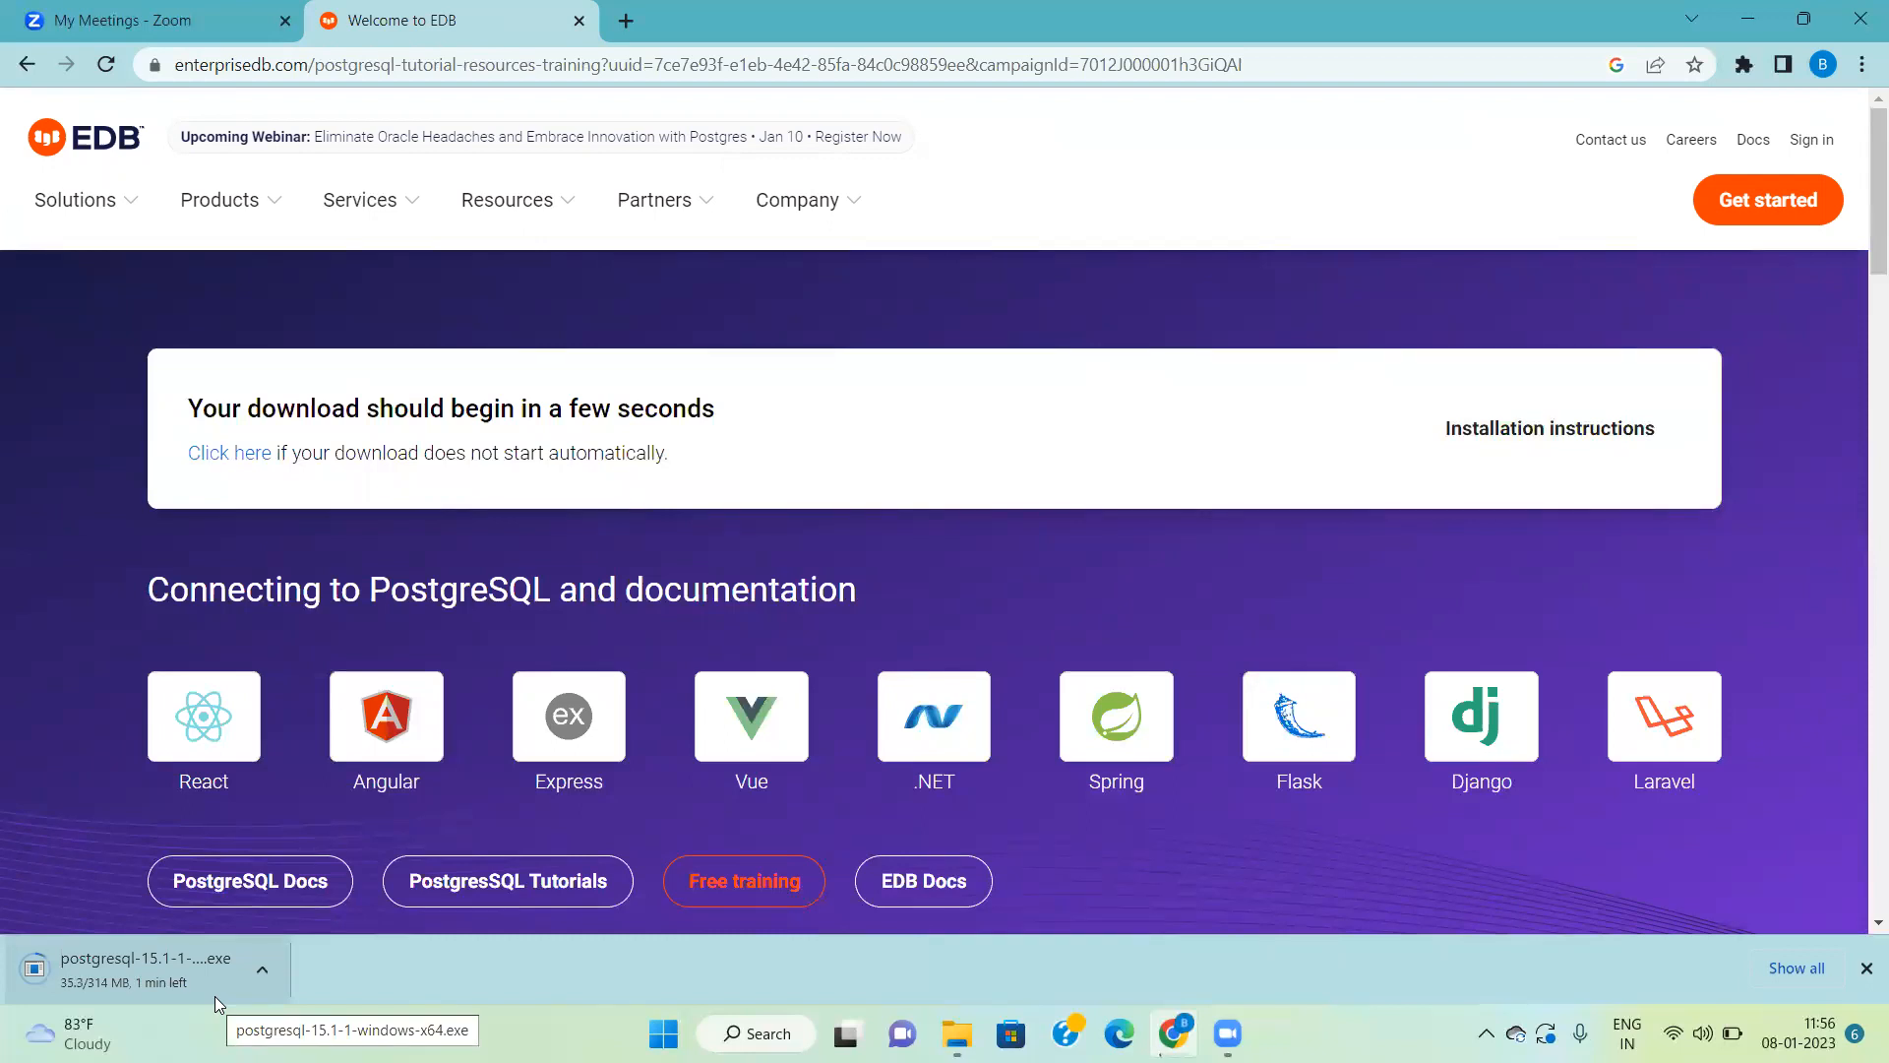
pyautogui.click(263, 978)
pyautogui.click(301, 926)
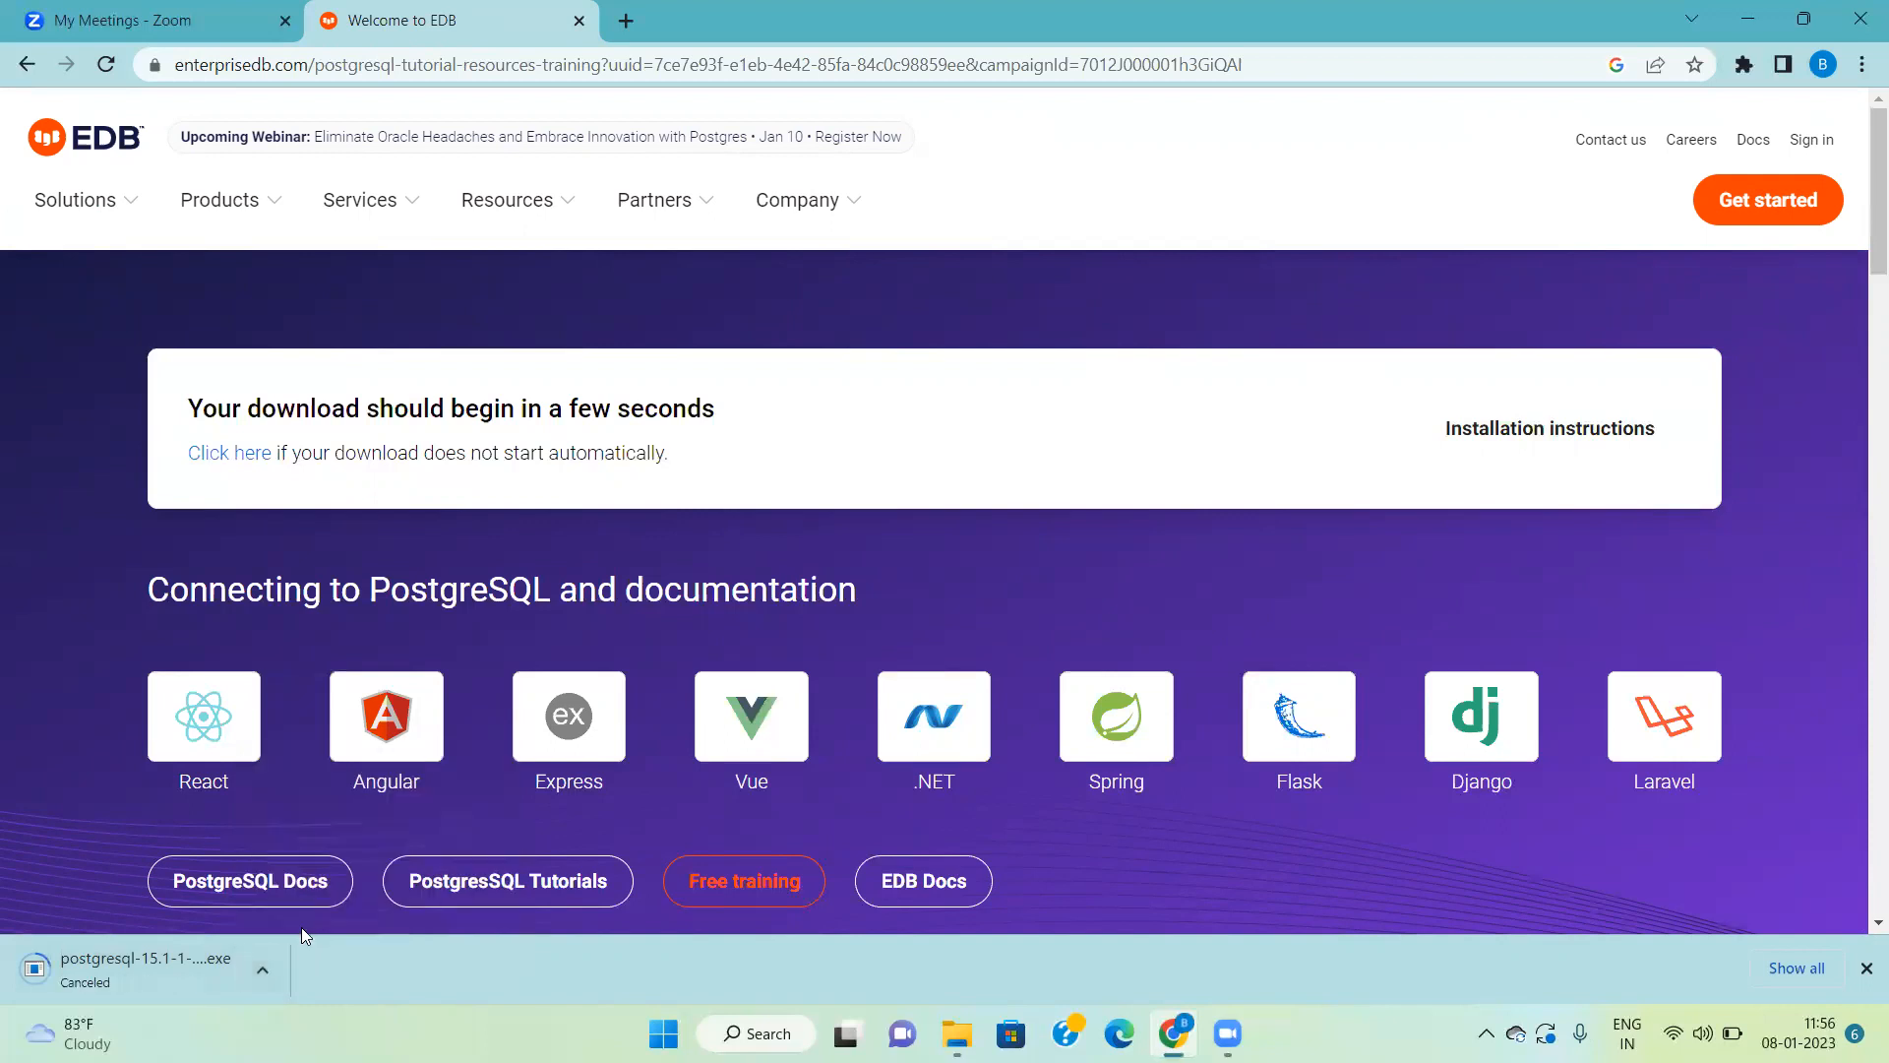
# Step: Switch to File Explorer, run postgresql-15.1-1-windows-x64.exe from the open folder on drive D, and proceed past the setup welcome page
pyautogui.moveTo(957, 1033)
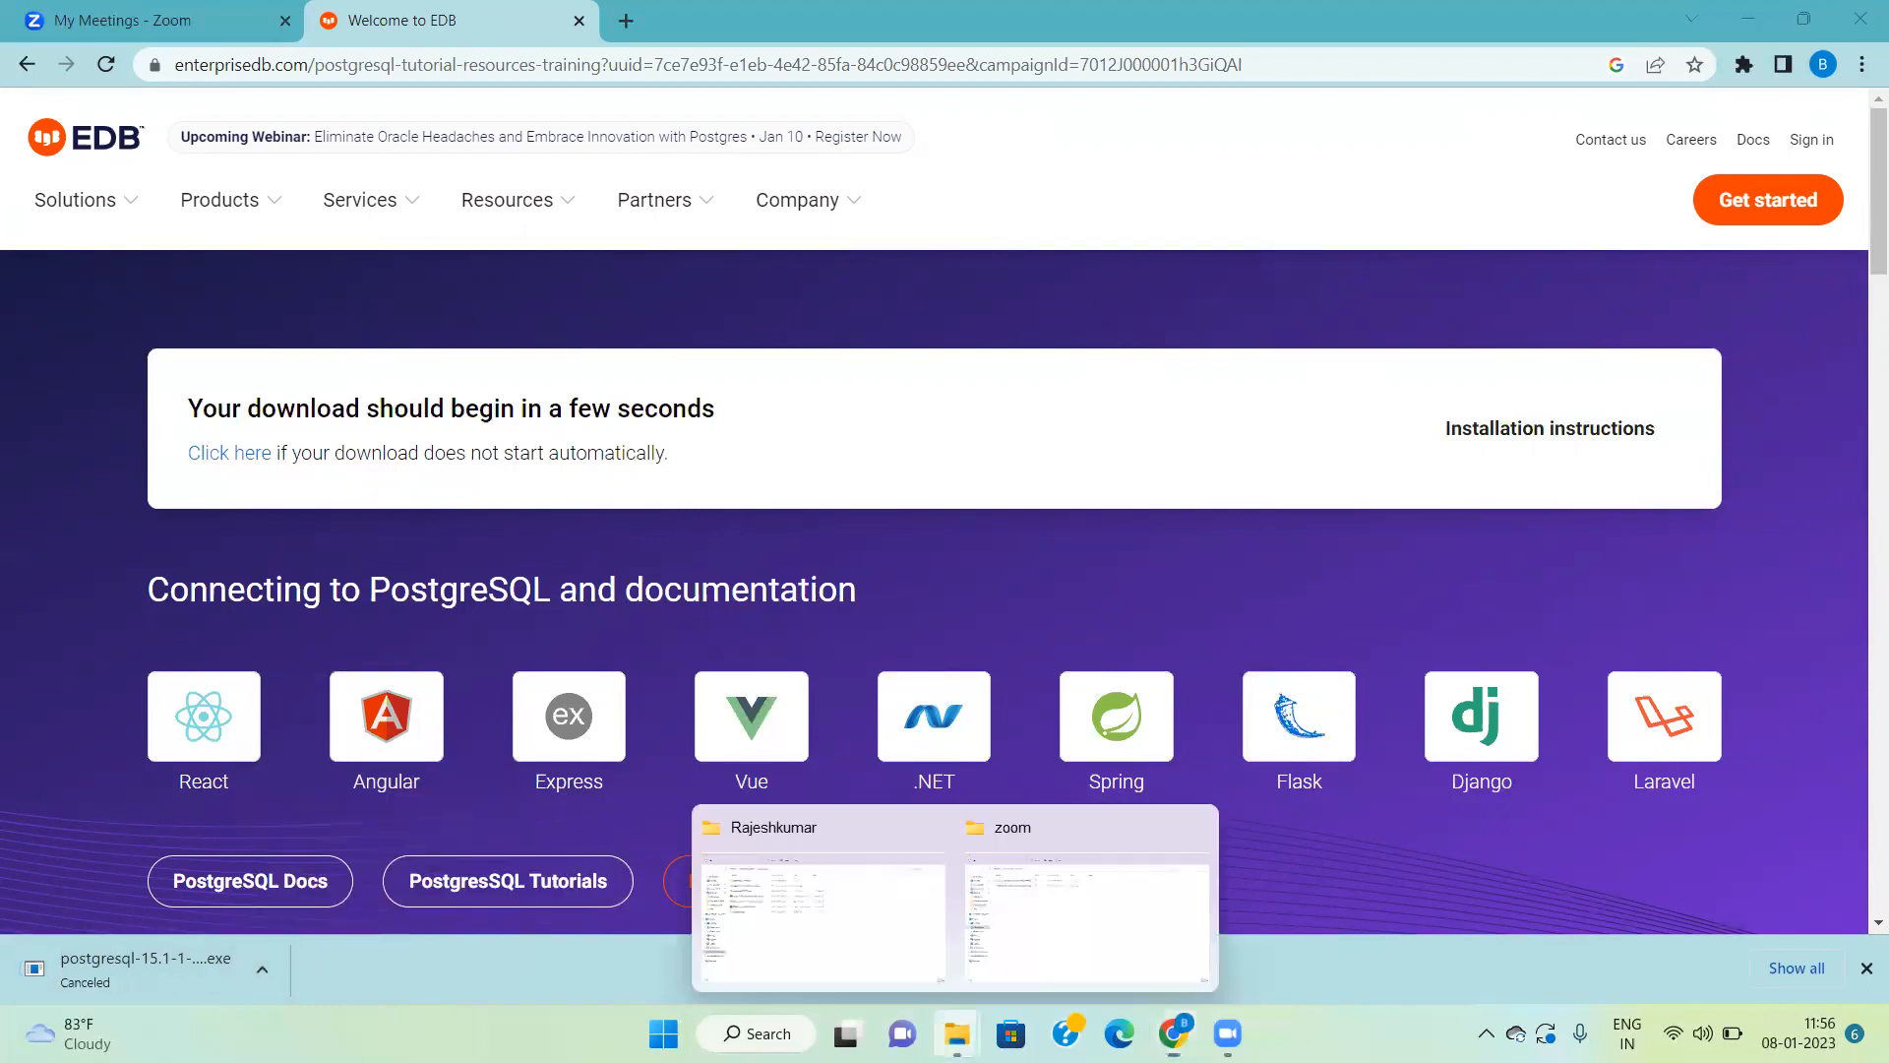
pyautogui.click(838, 935)
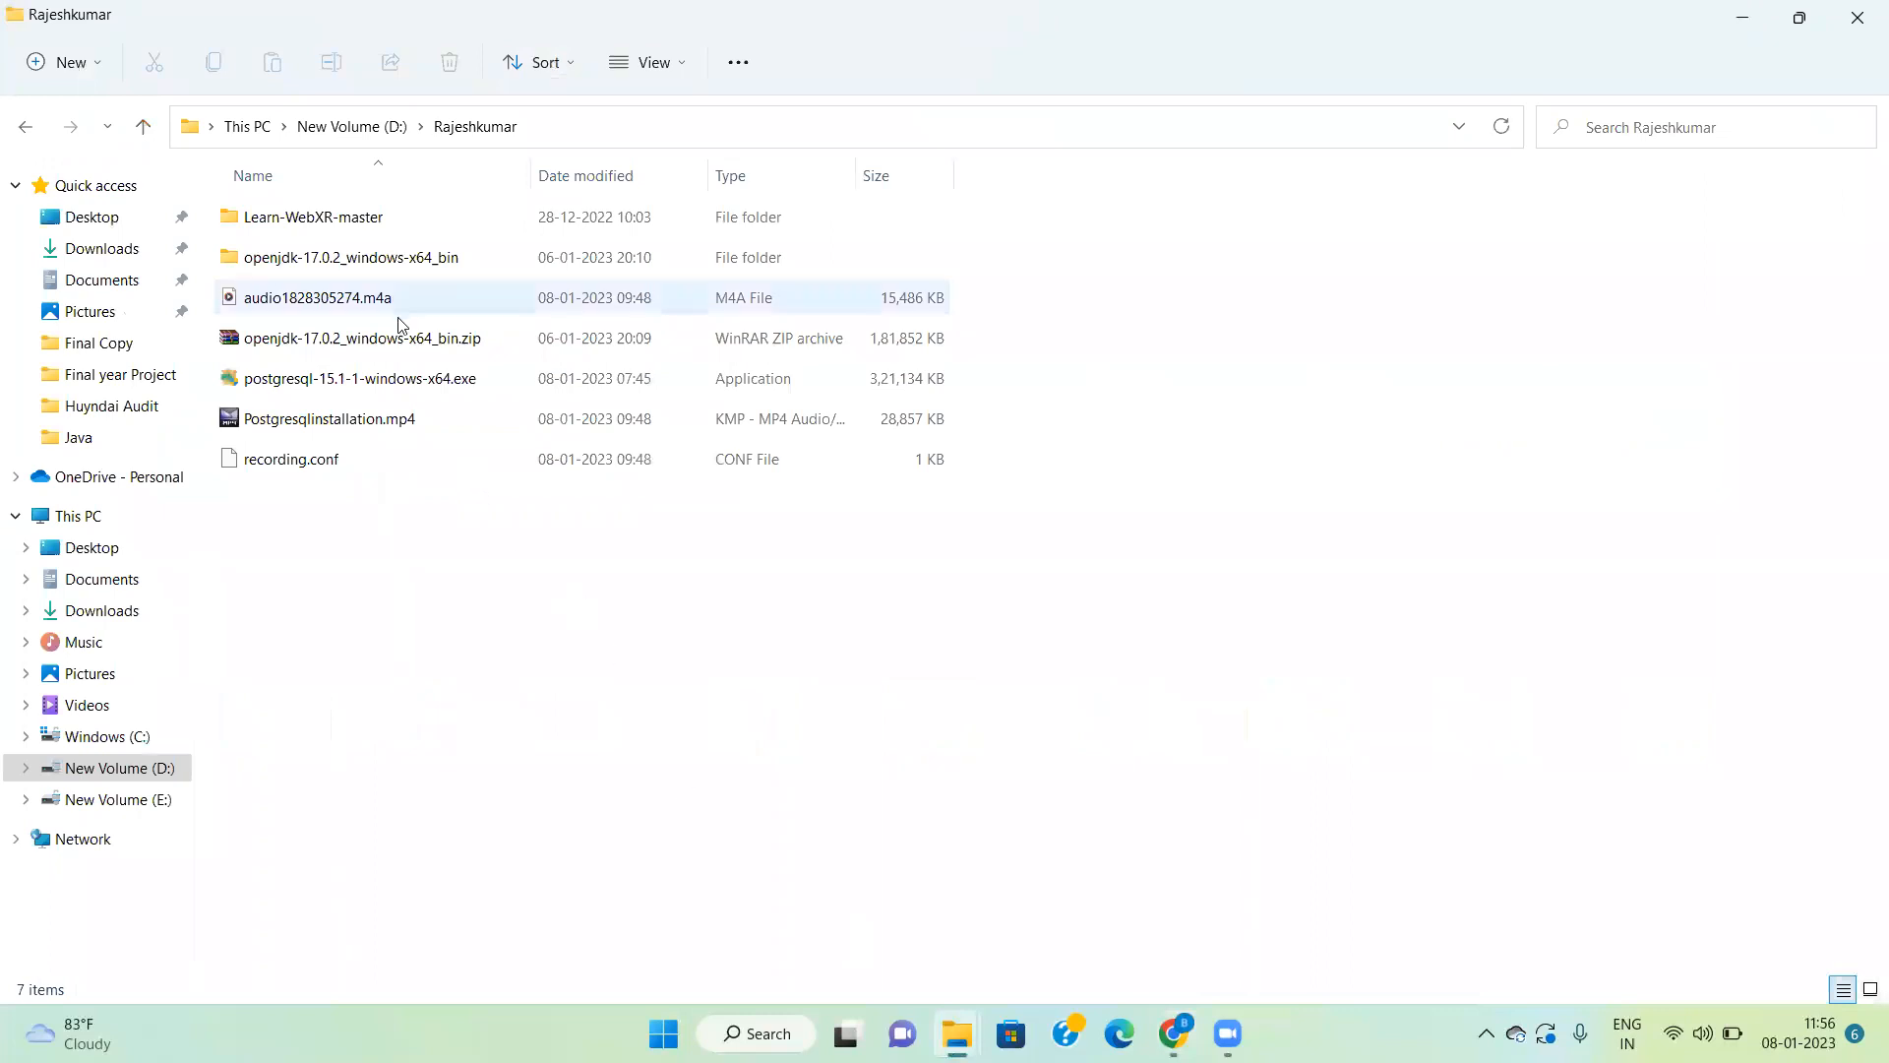
pyautogui.moveTo(402, 382)
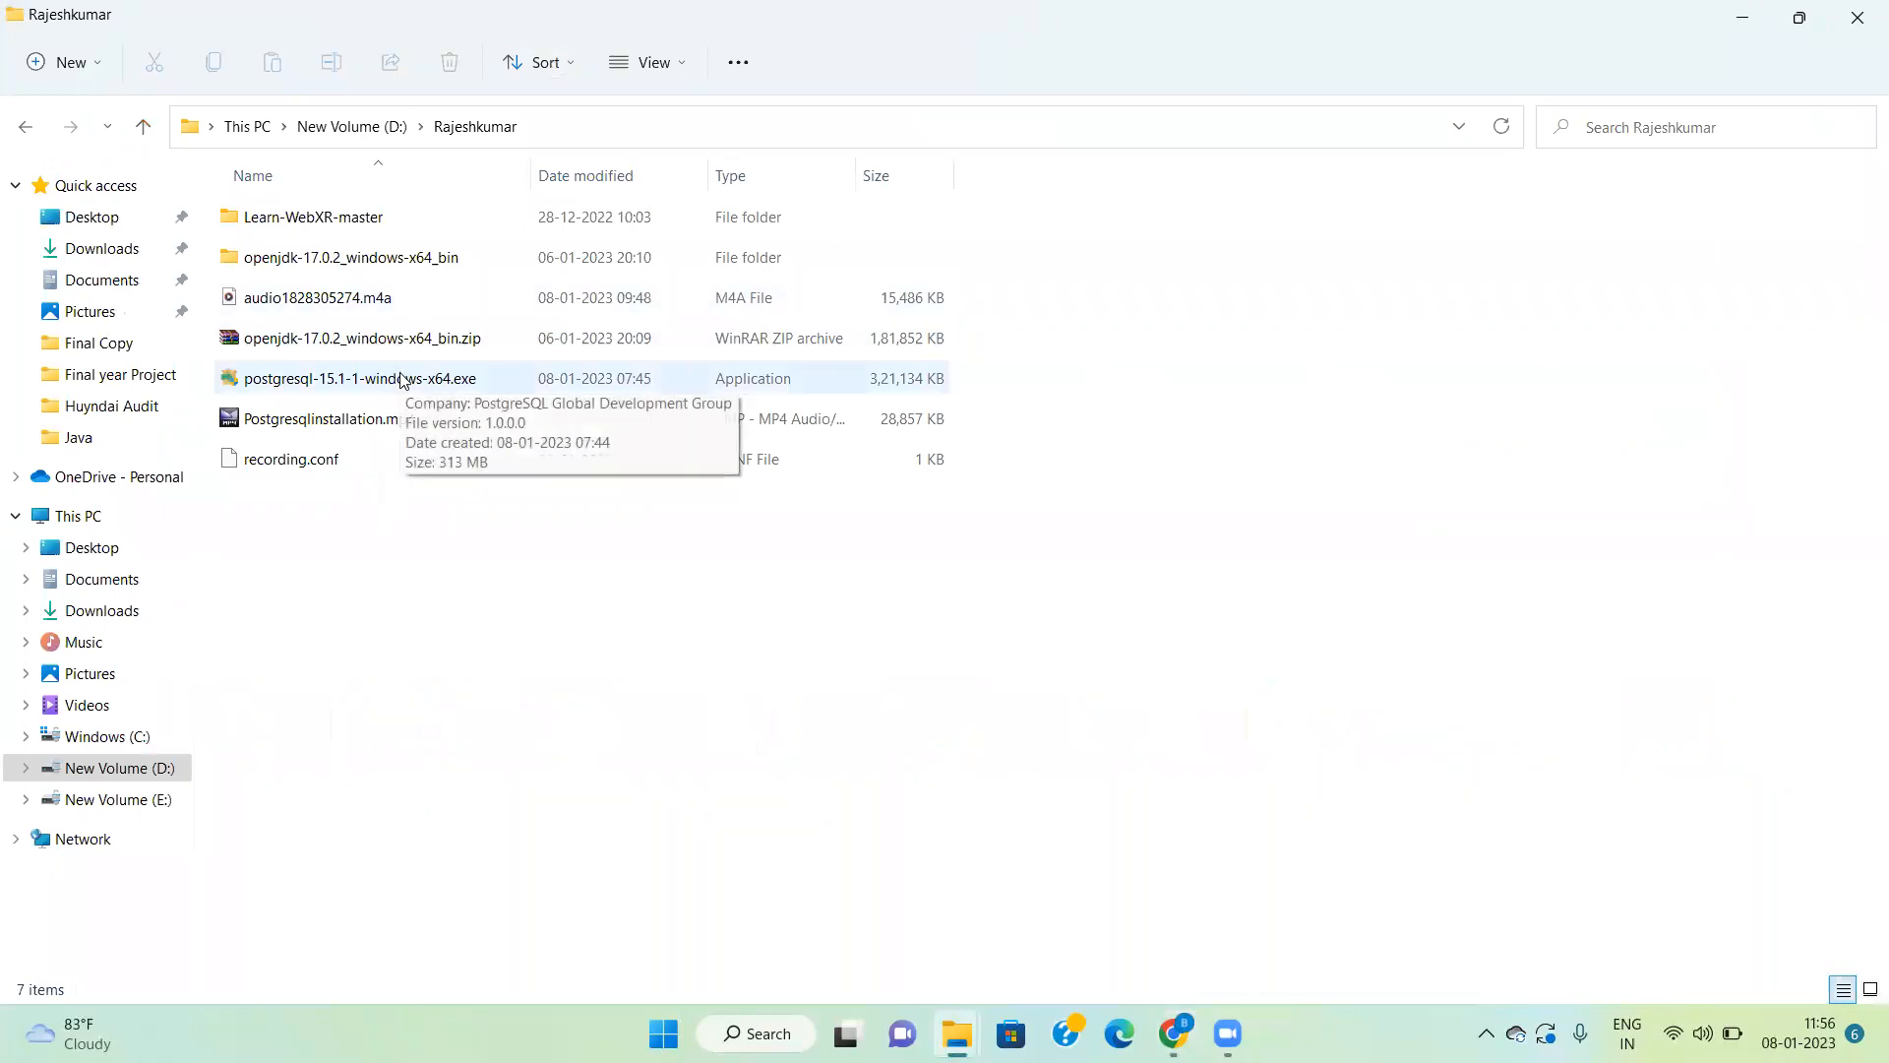
pyautogui.doubleClick(402, 380)
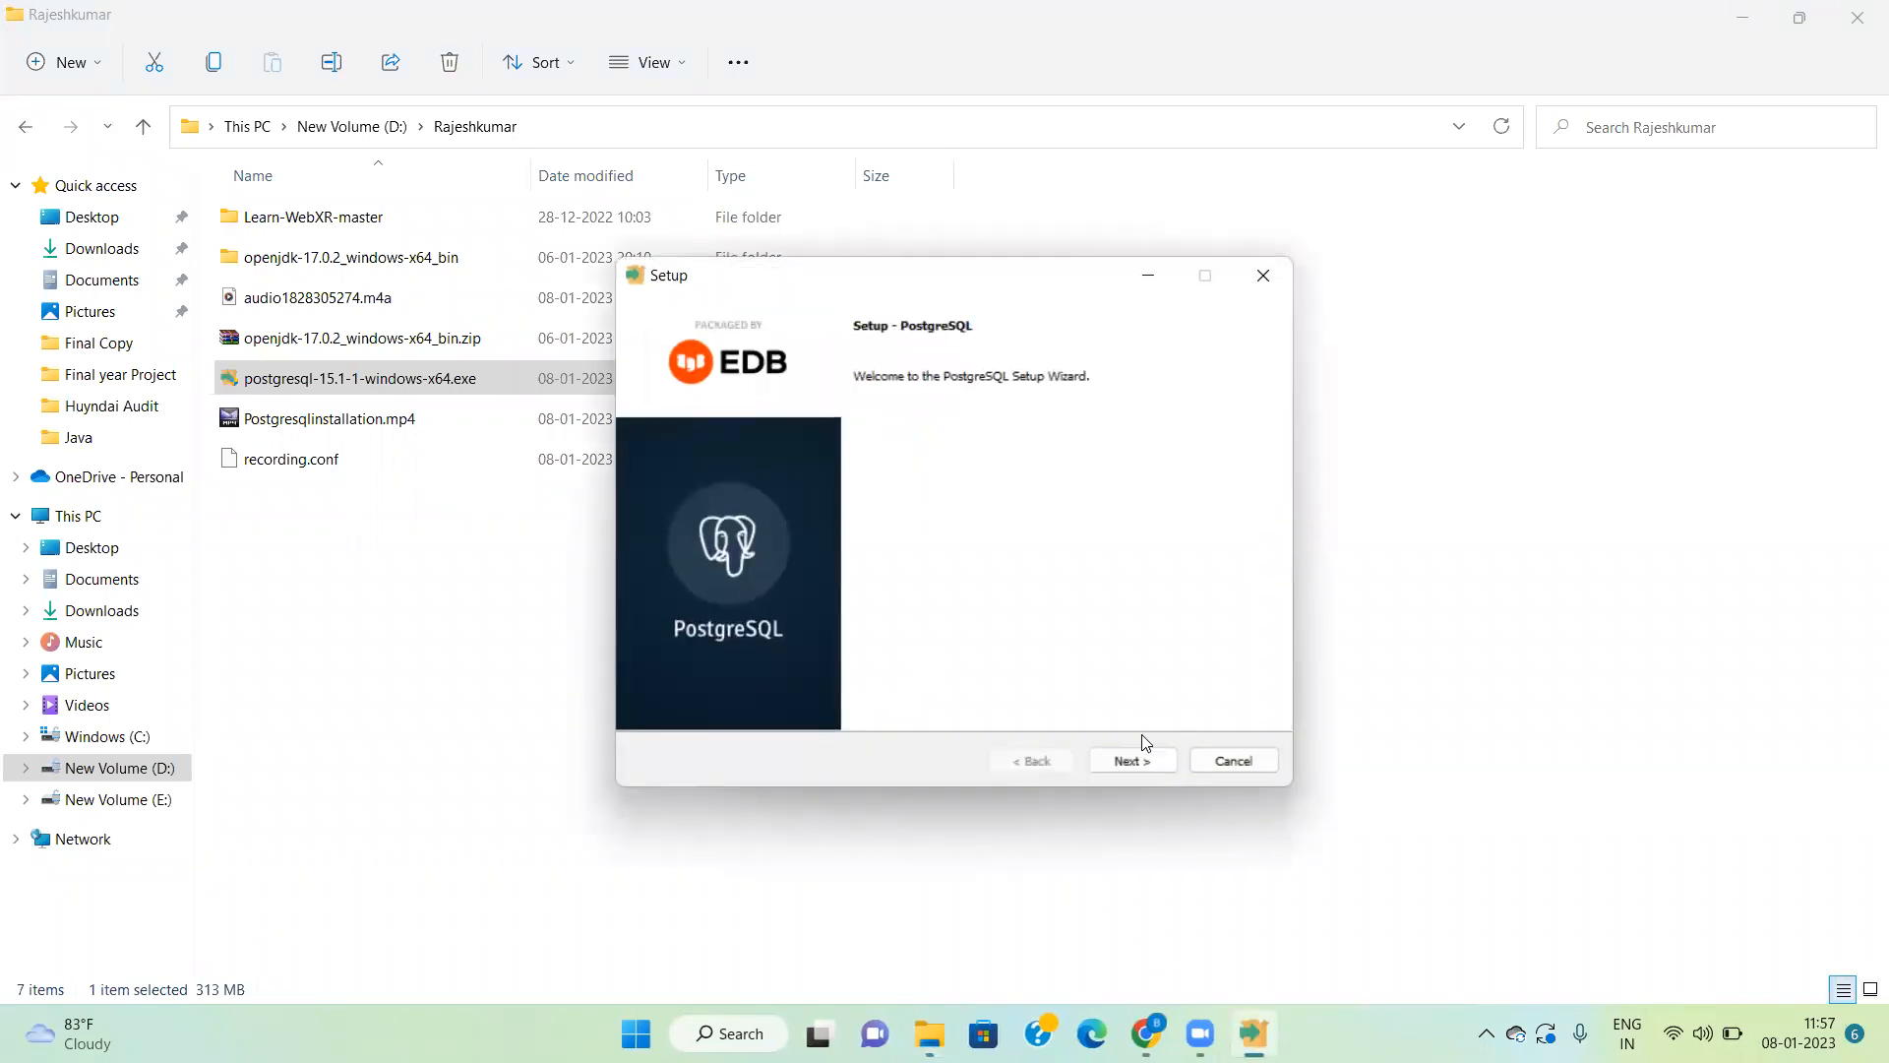
pyautogui.click(1130, 760)
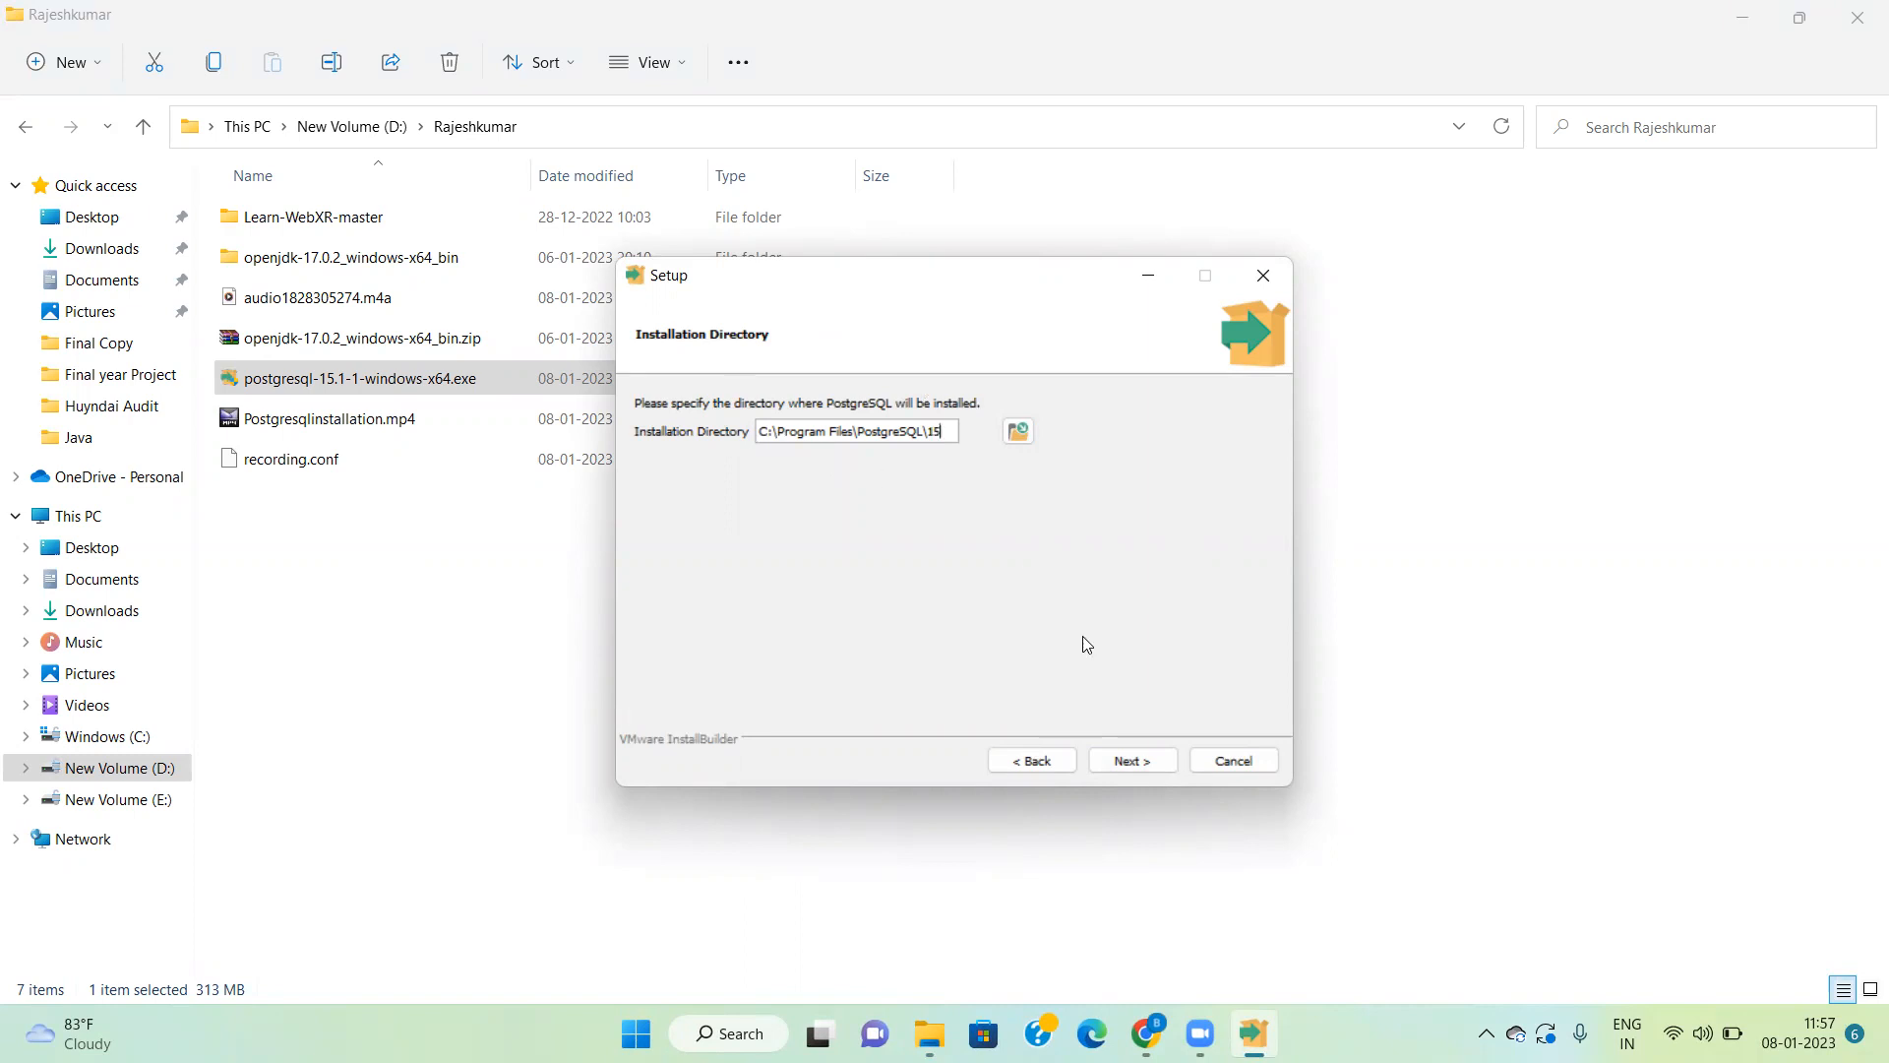
# Step: Accept the default installation and data directories, and exclude Stack Builder from the components to install
pyautogui.click(1136, 766)
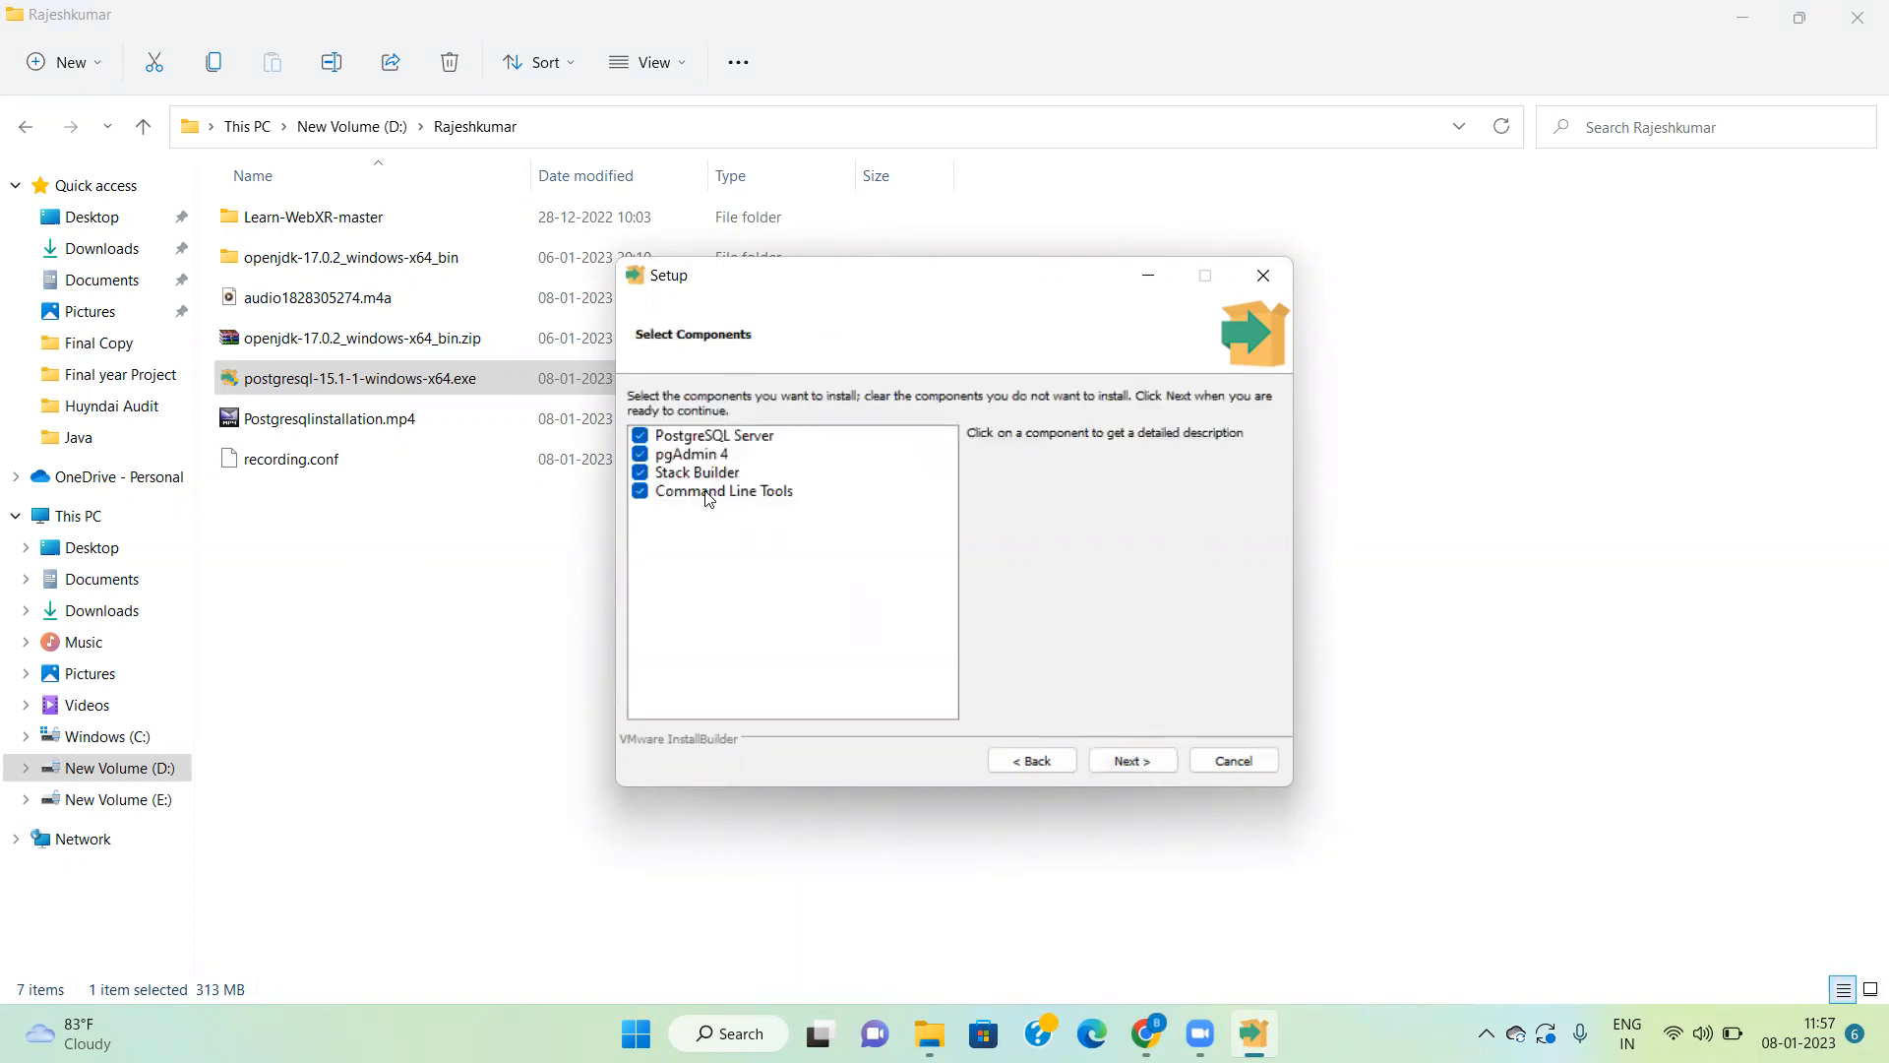
pyautogui.click(640, 473)
pyautogui.click(698, 492)
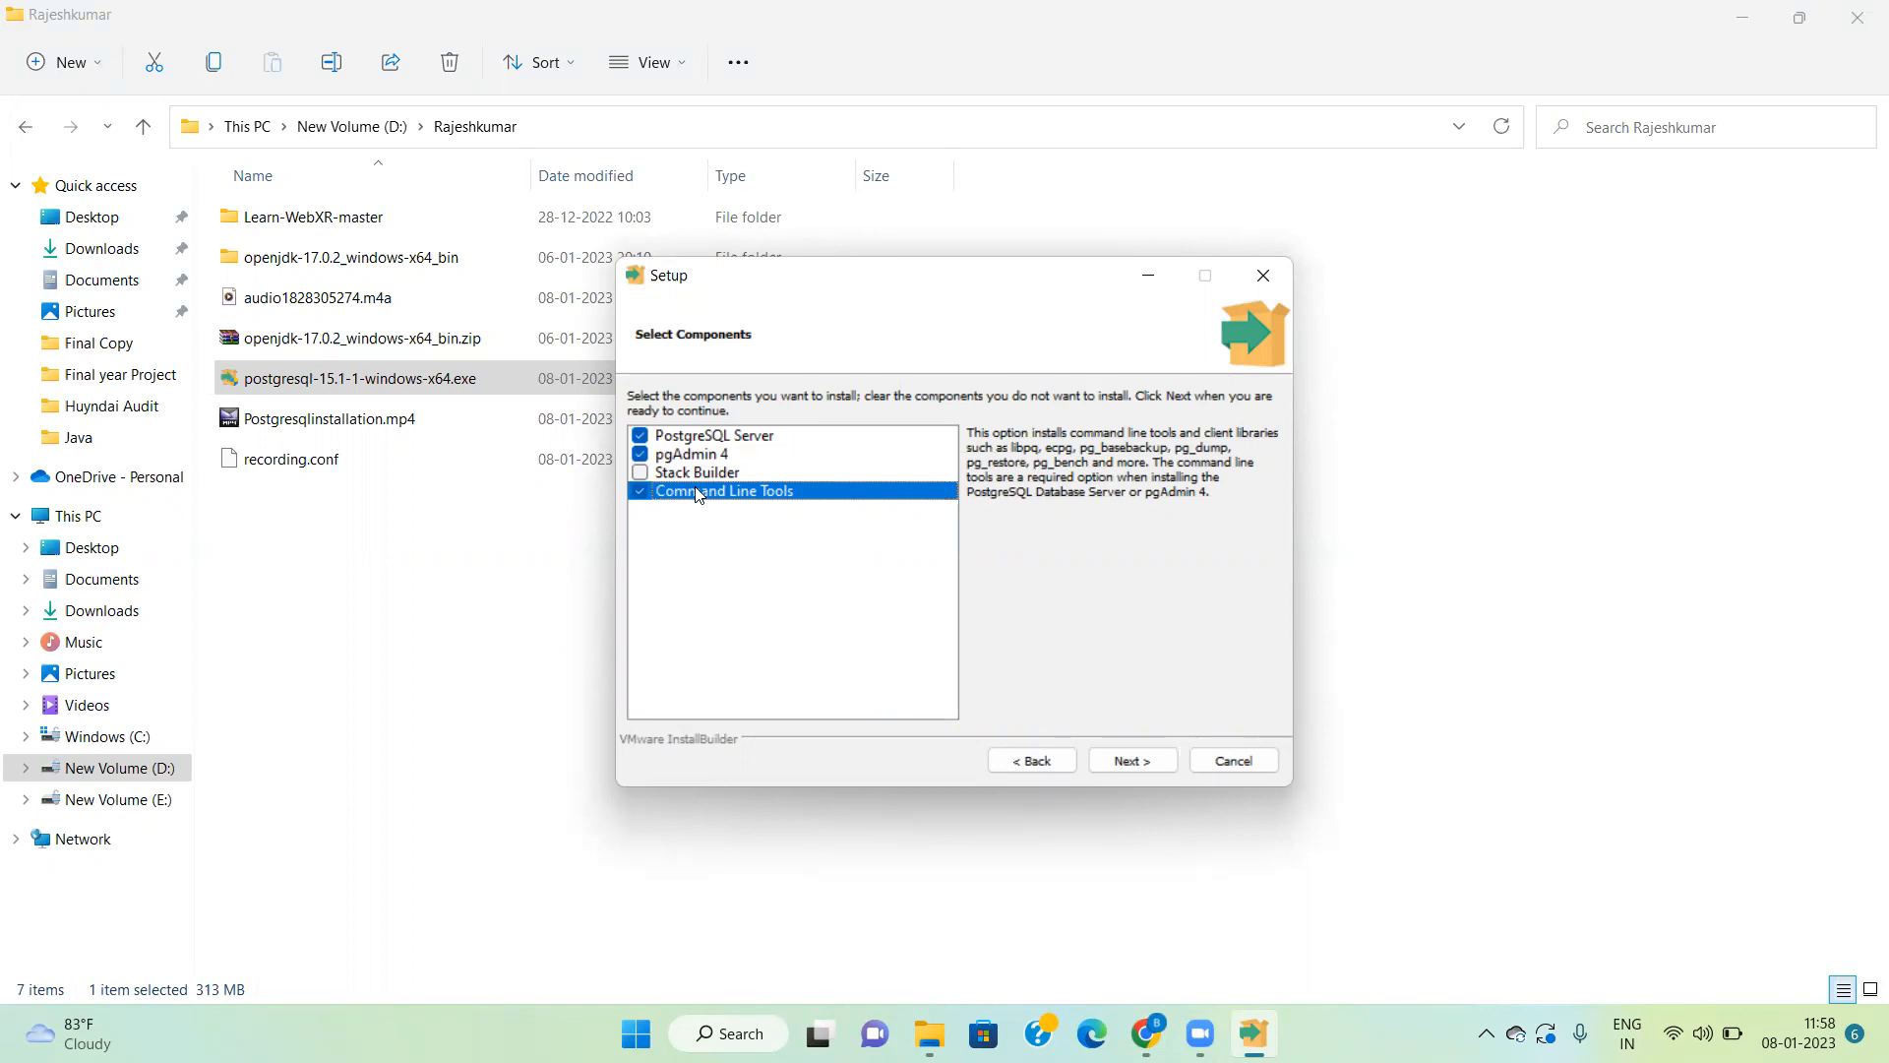
pyautogui.click(1134, 763)
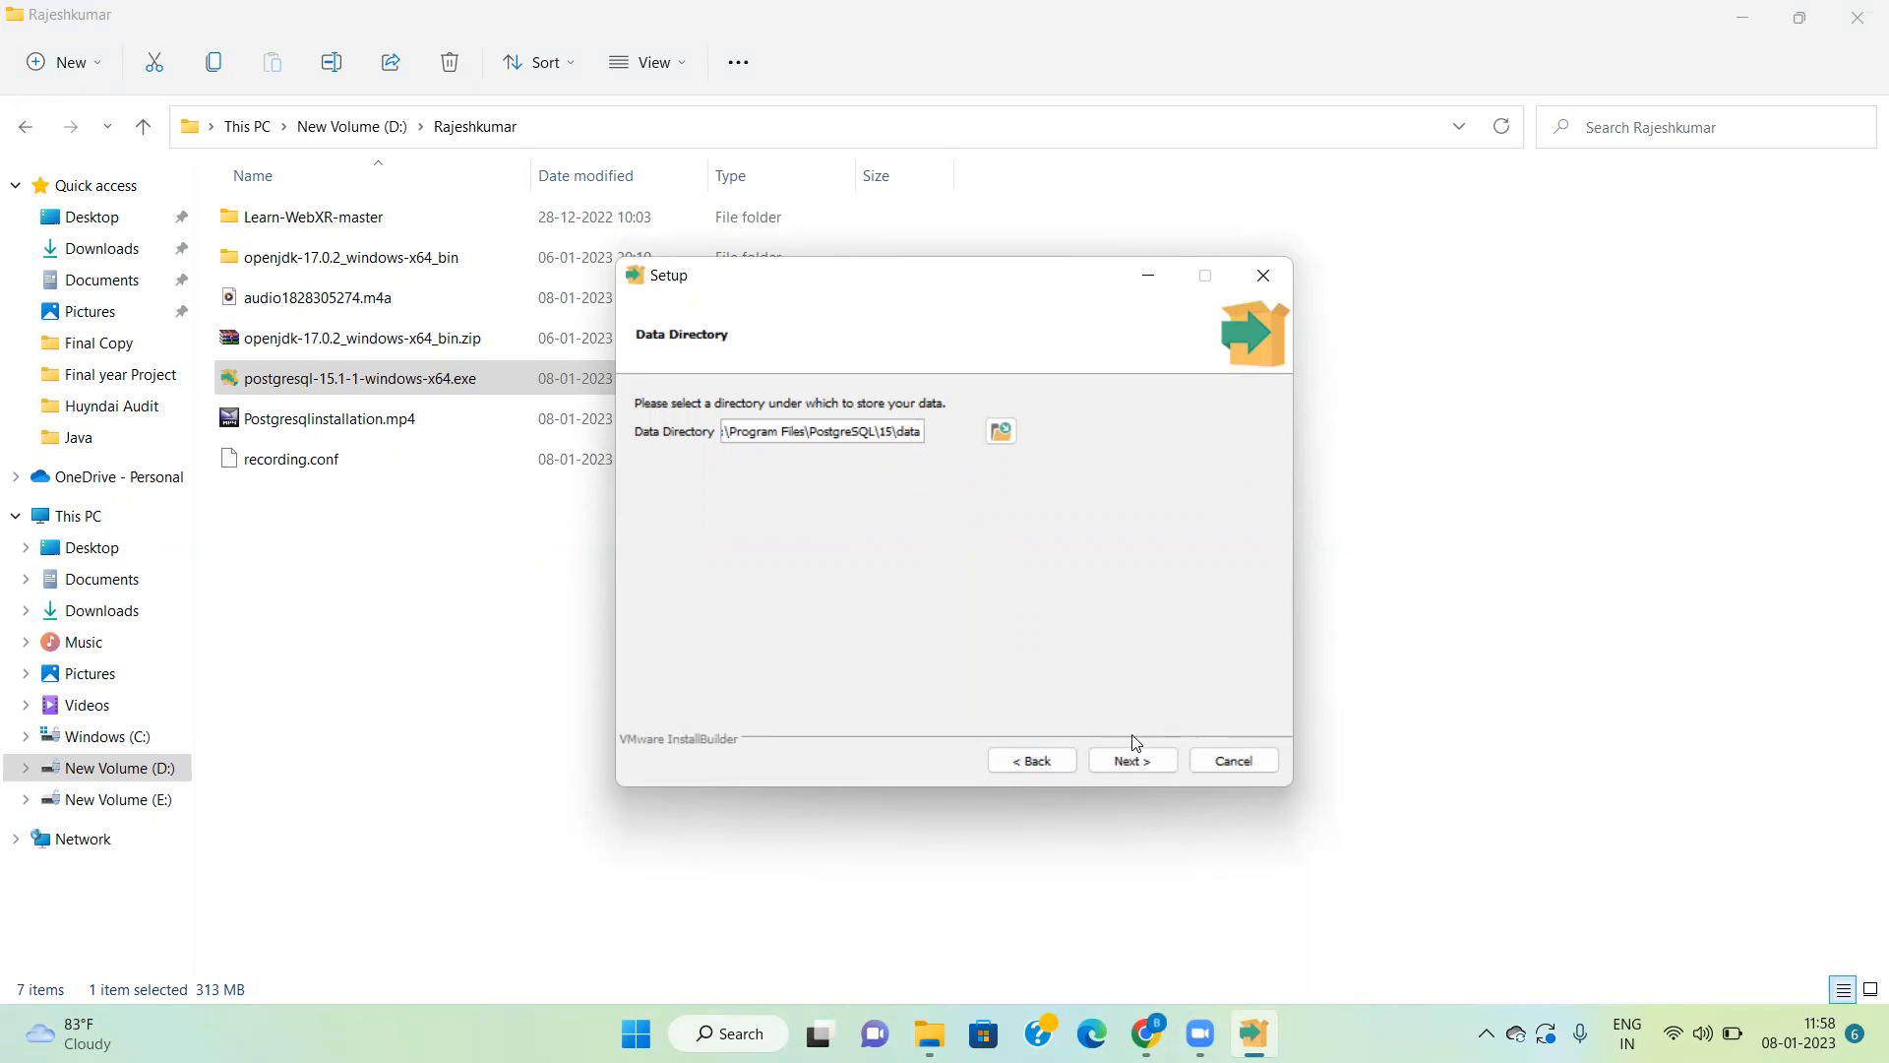
pyautogui.click(1133, 760)
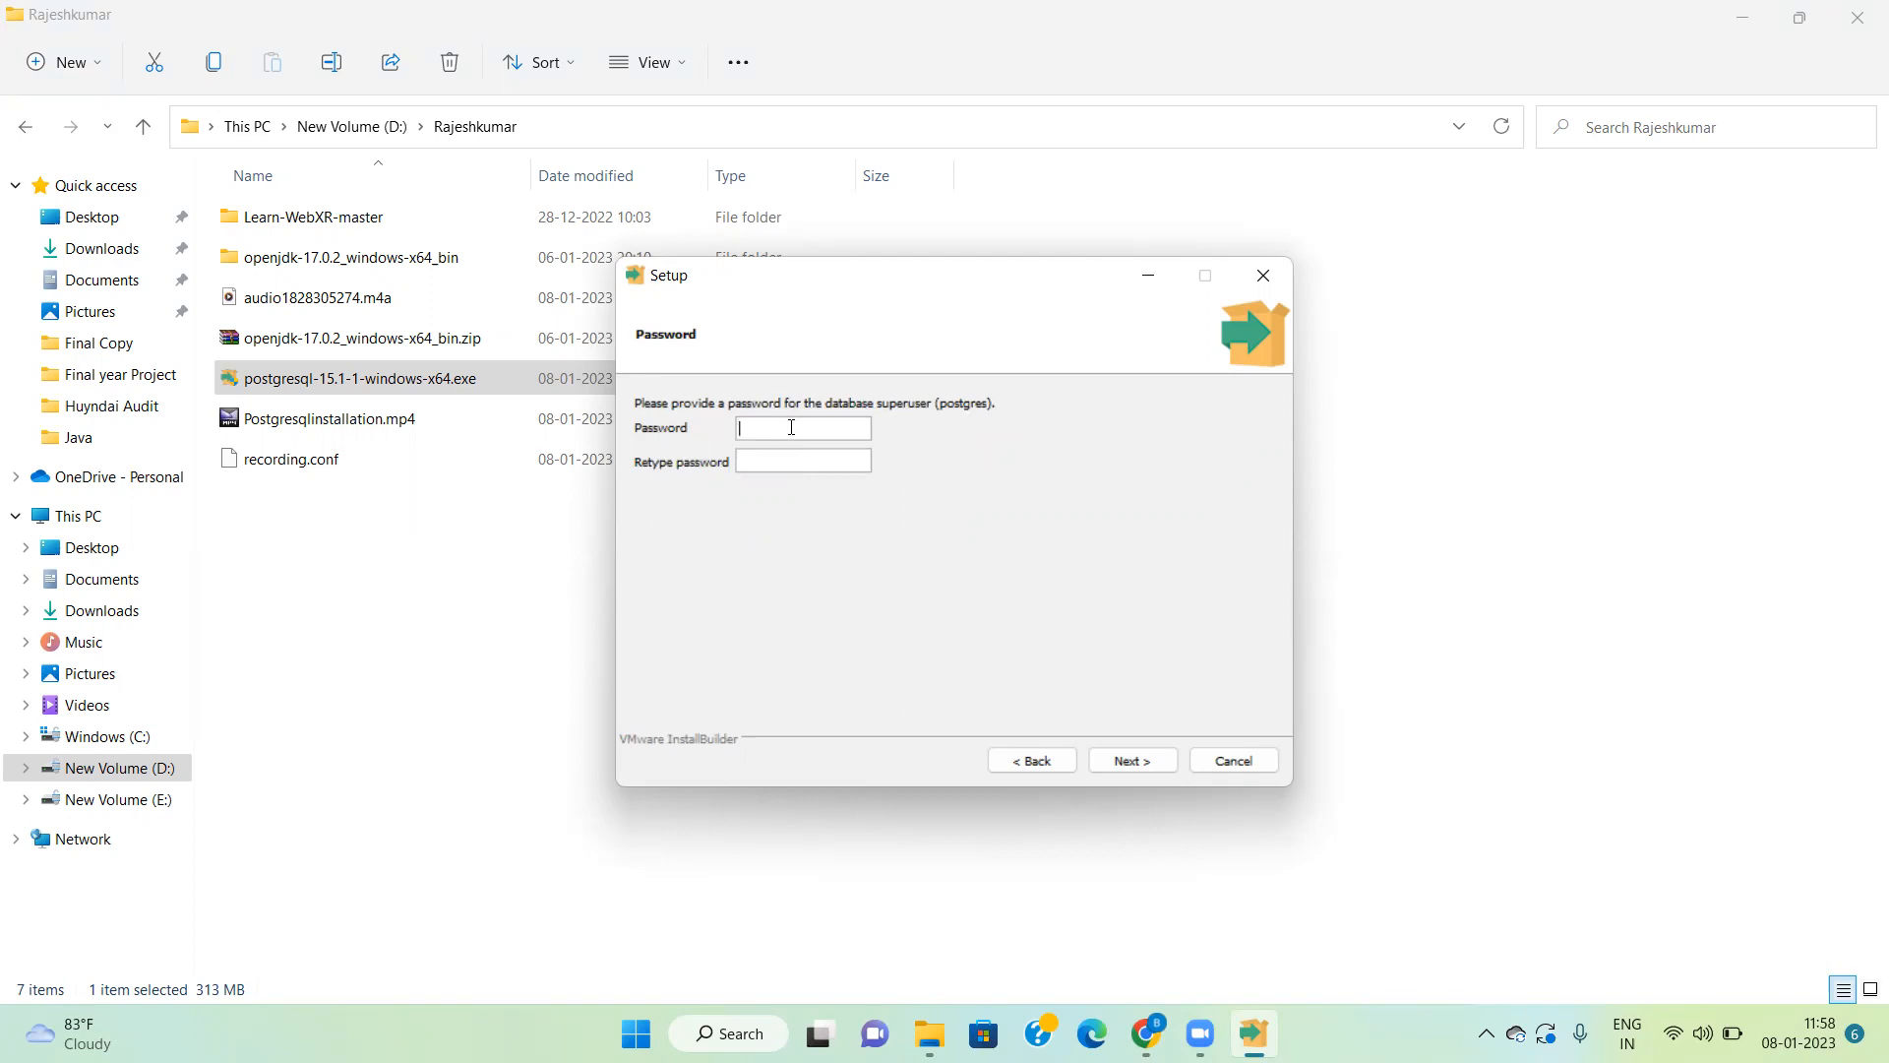
# Step: Enter and confirm a password for the database superuser postgres
pyautogui.write('12345')
pyautogui.press('Tab')
pyautogui.write('12345')
pyautogui.click(1139, 761)
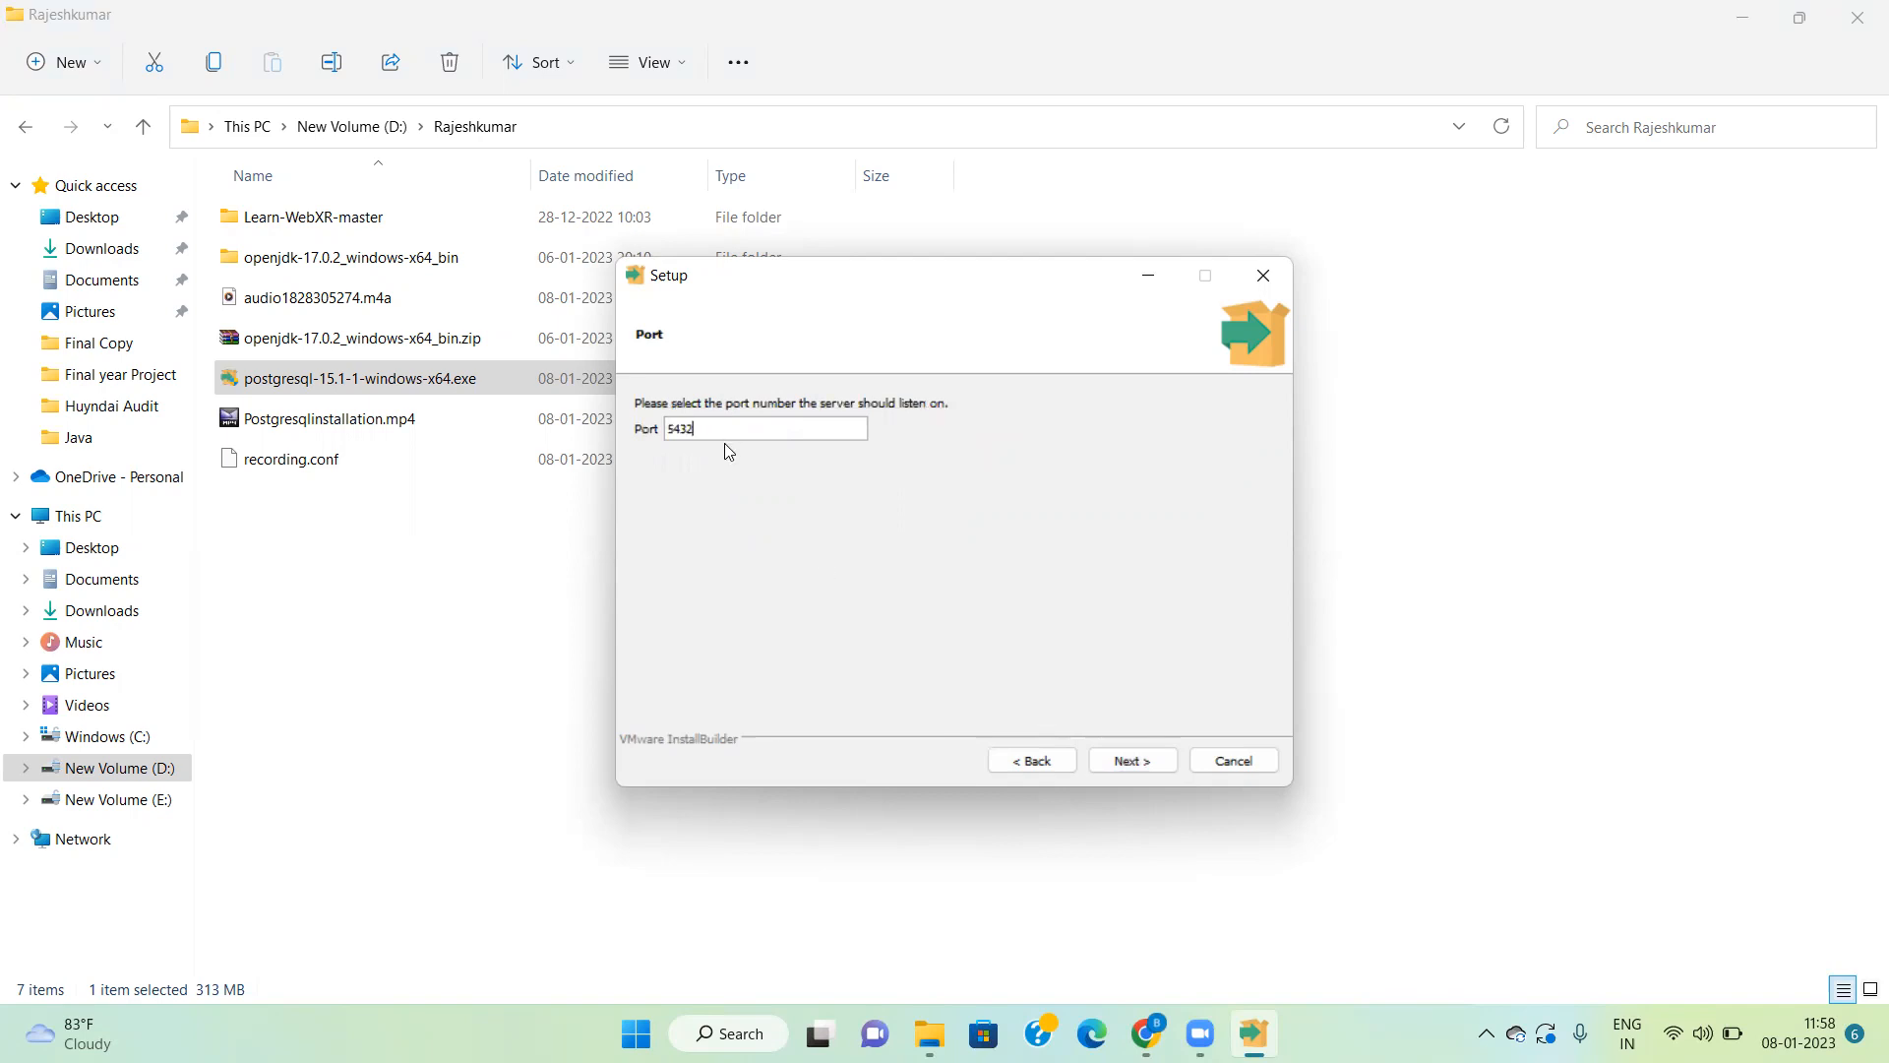
# Step: Keep server port 5432, select [Default locale] for the database cluster, and proceed to the Ready to Install page
pyautogui.click(1129, 763)
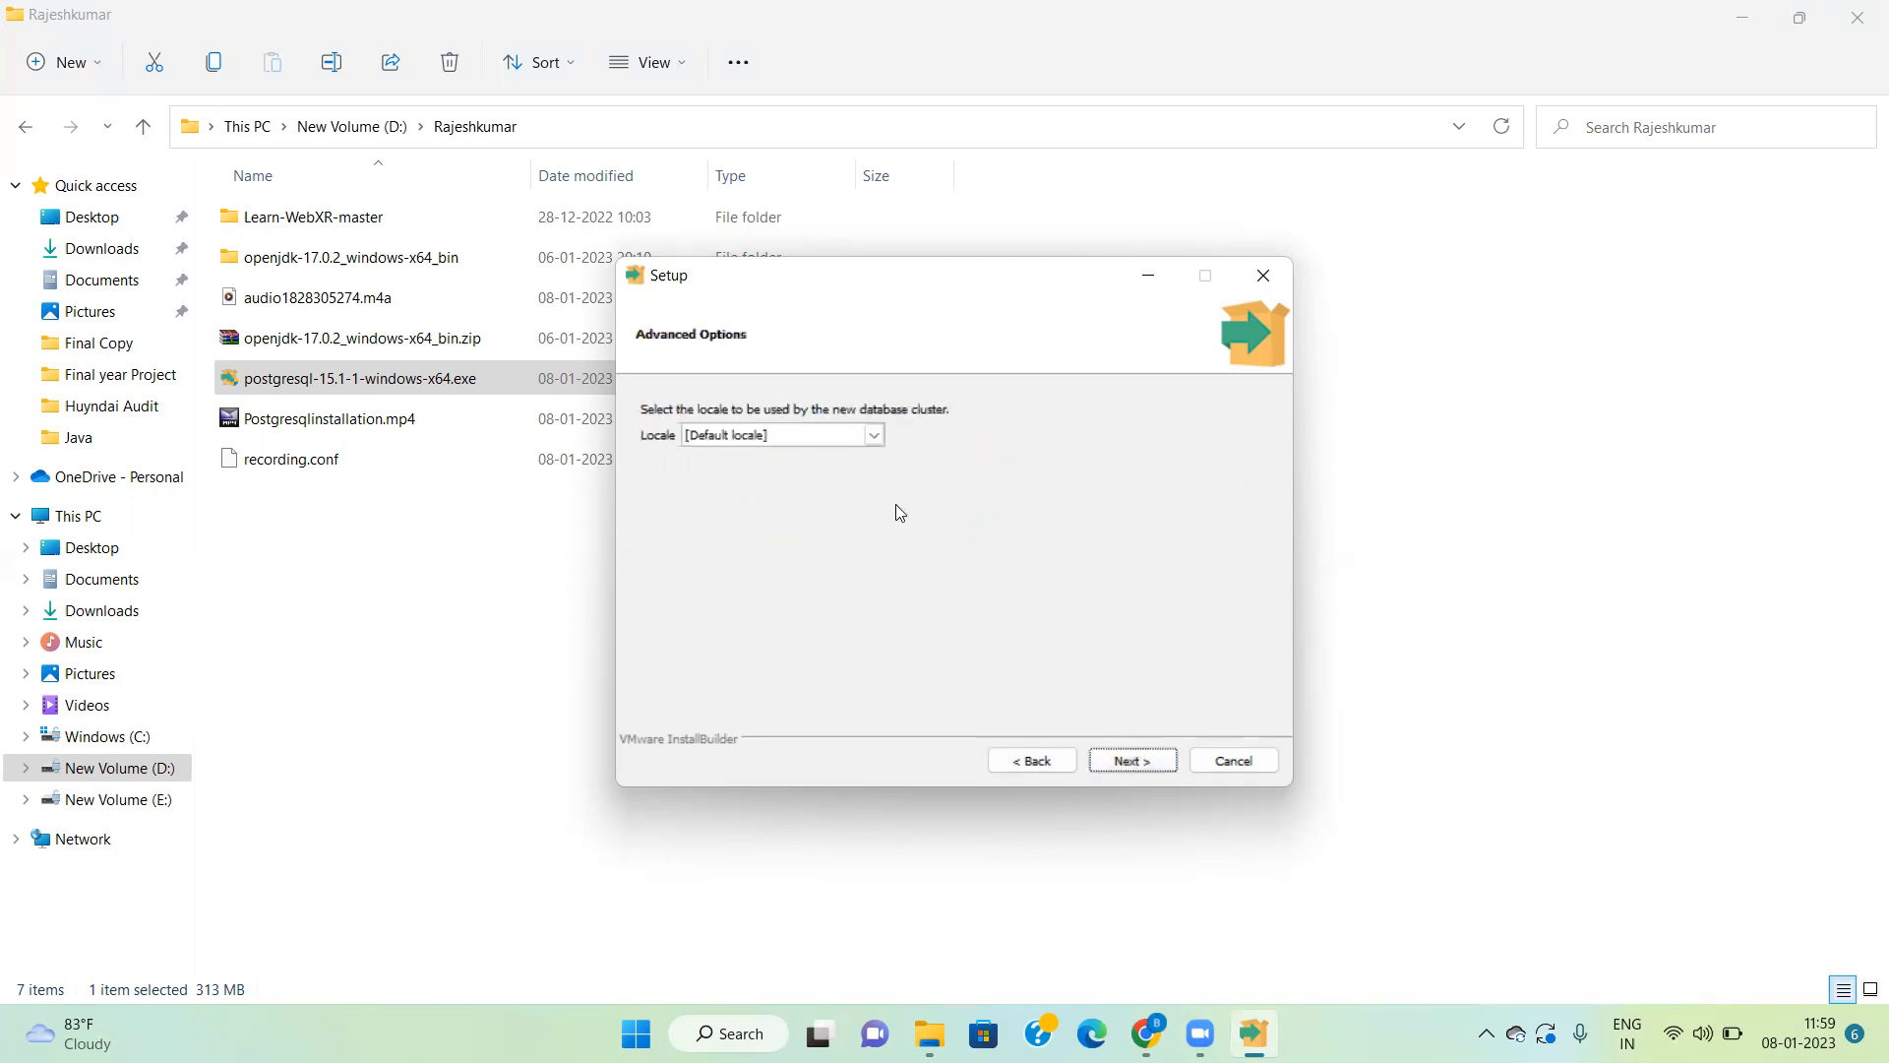
pyautogui.click(866, 440)
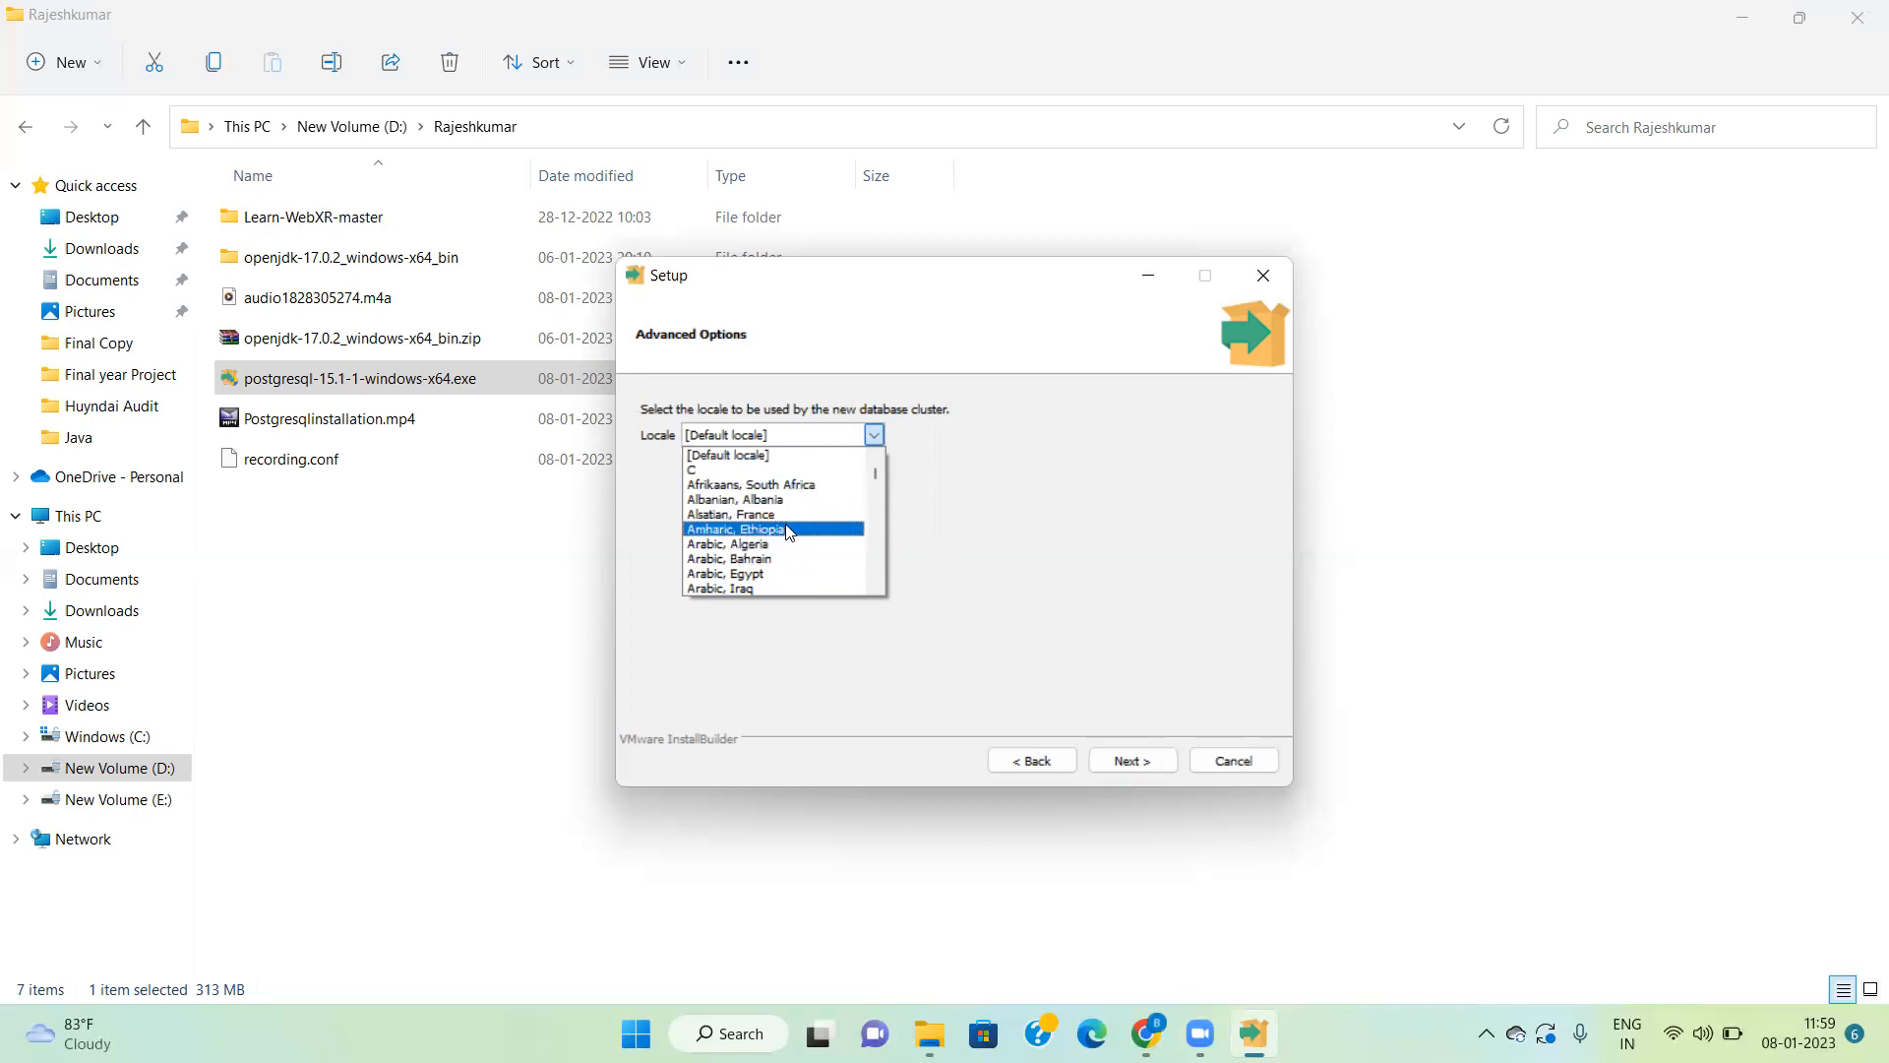
pyautogui.scroll(-2, 788, 532)
pyautogui.scroll(2, 787, 532)
pyautogui.click(756, 454)
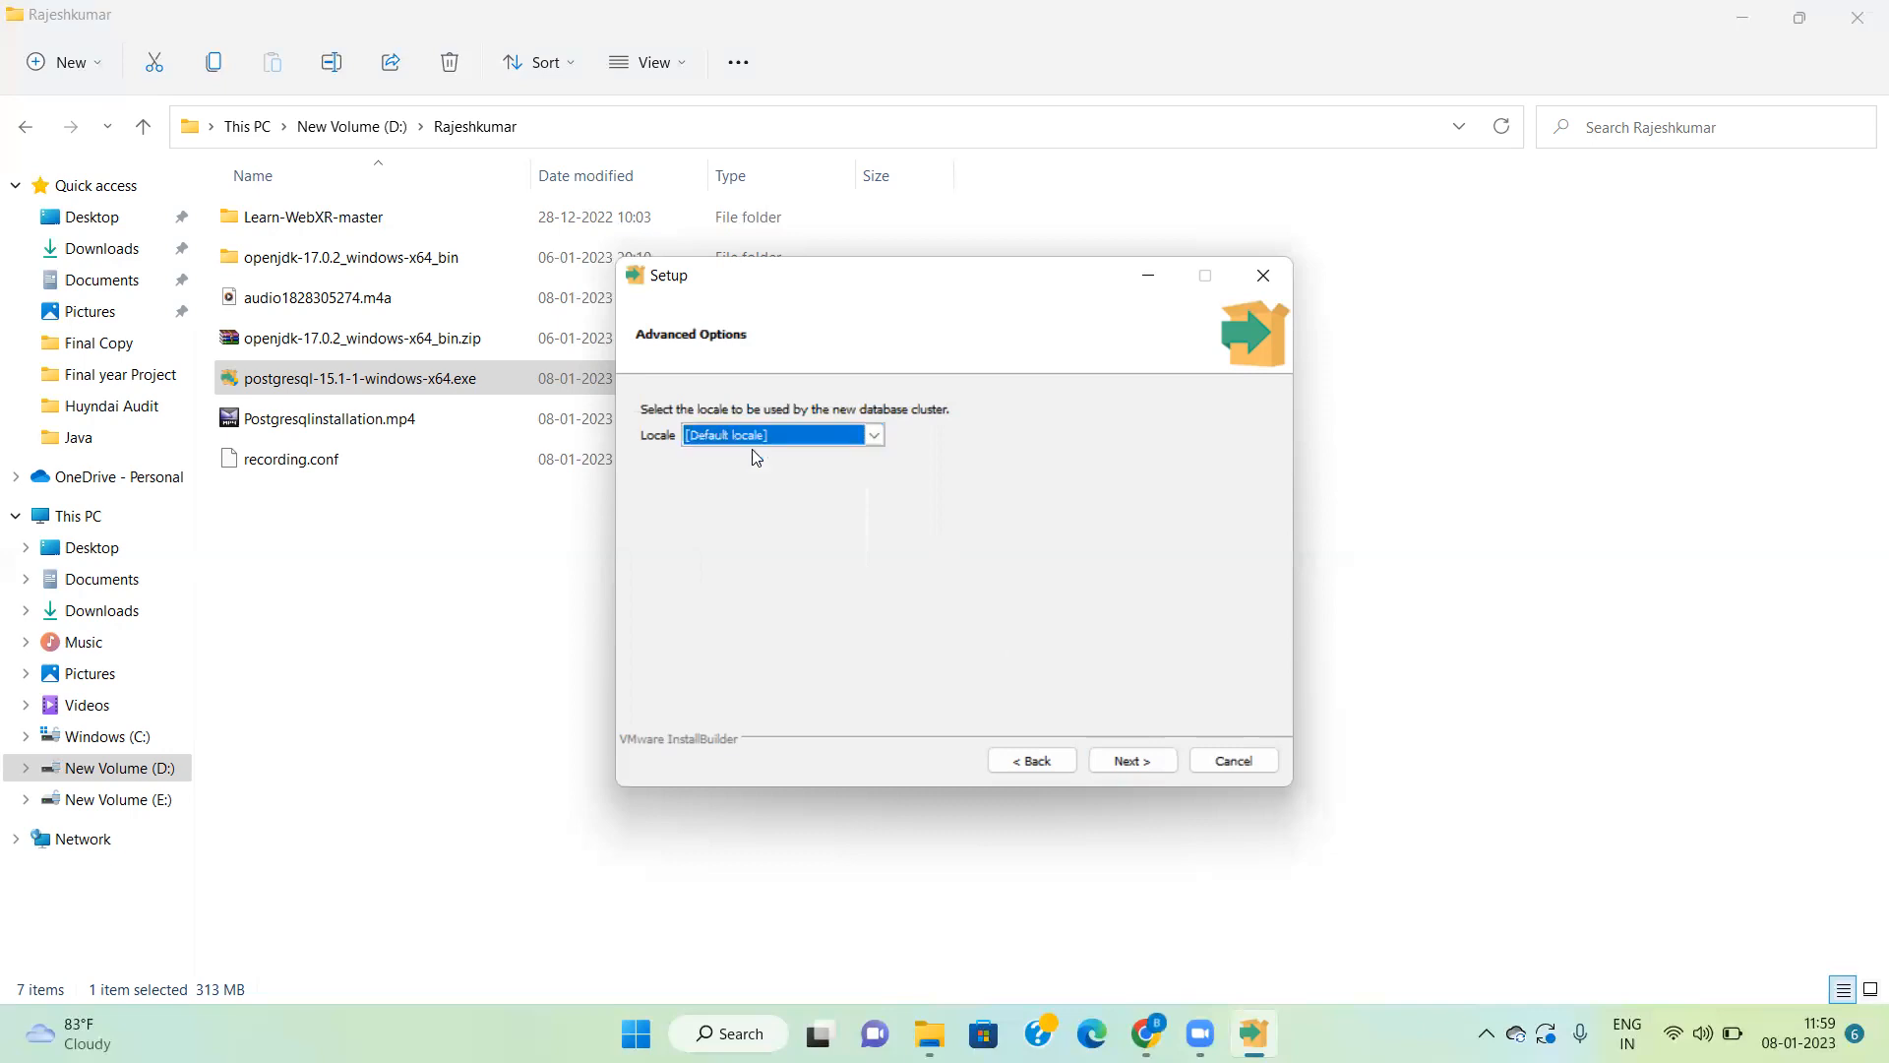
pyautogui.click(1149, 757)
pyautogui.click(1148, 757)
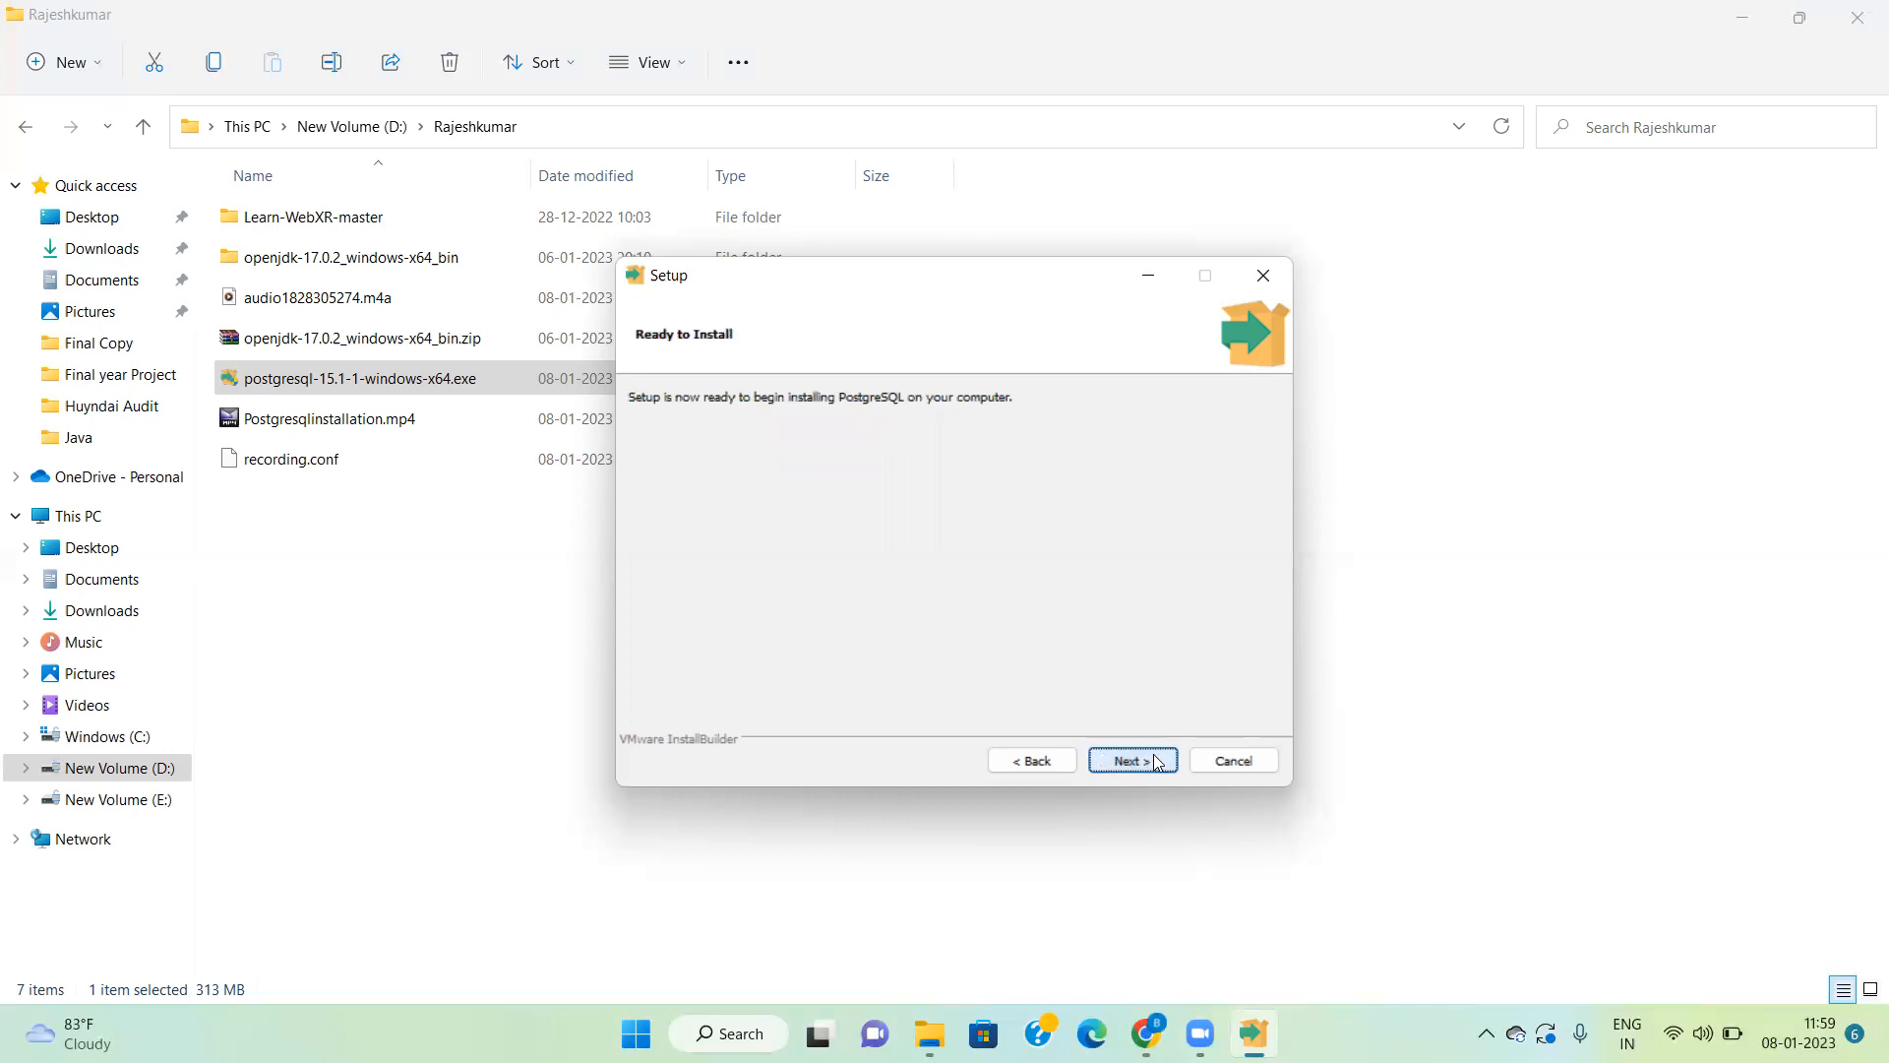
# Step: Run the PostgreSQL installation and close the setup wizard once it completes
pyautogui.click(1153, 761)
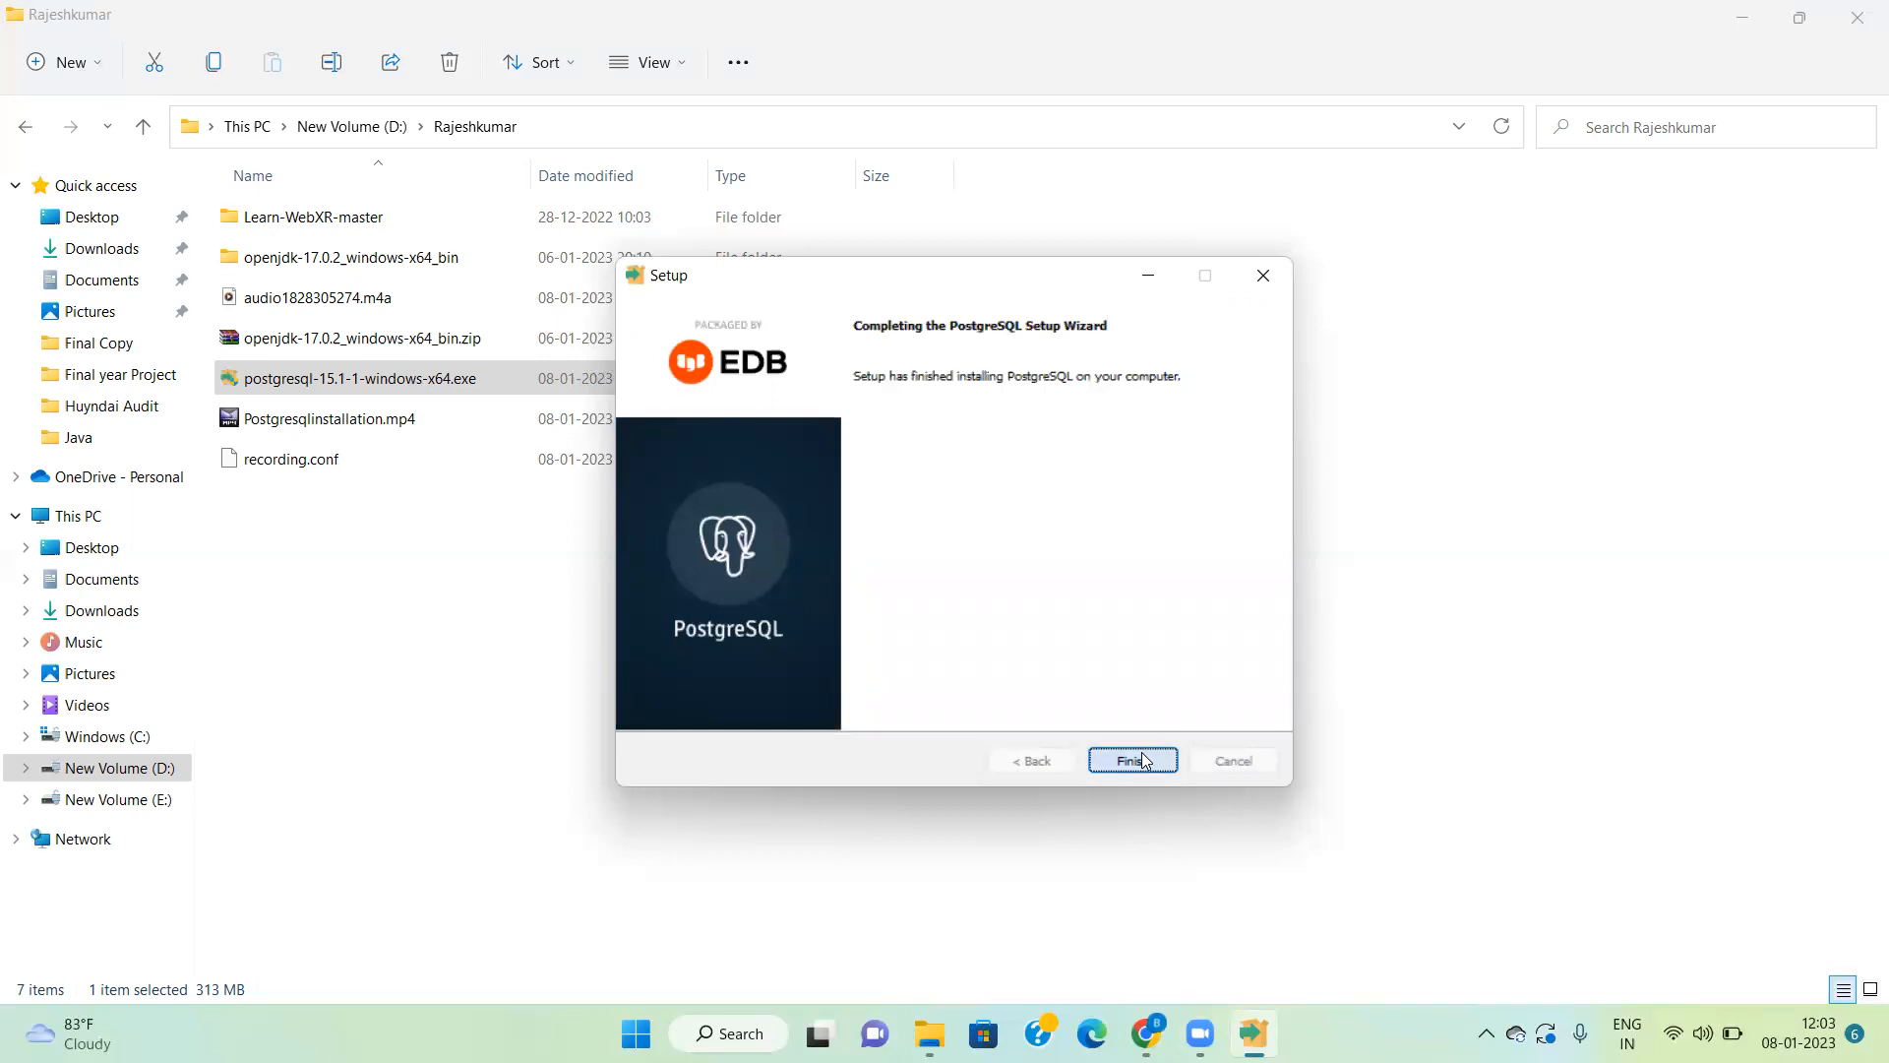
pyautogui.click(1141, 760)
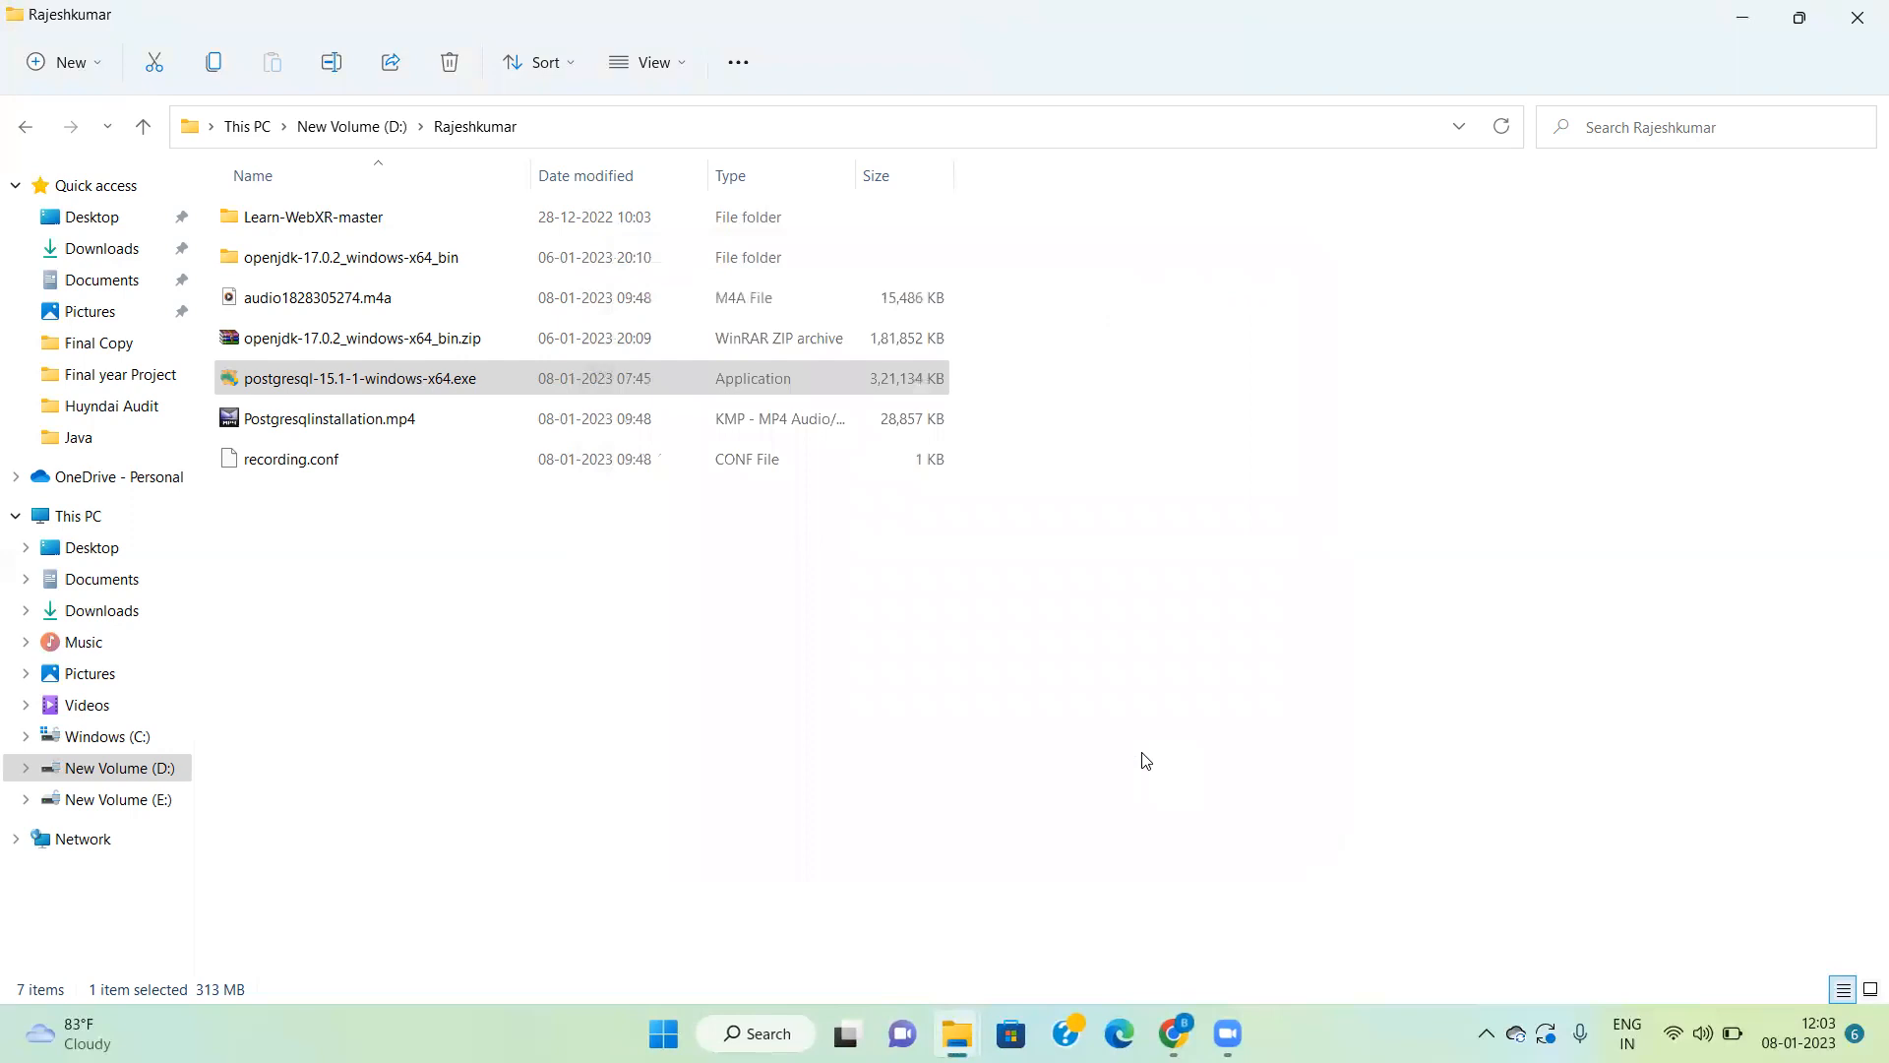
pyautogui.click(1145, 761)
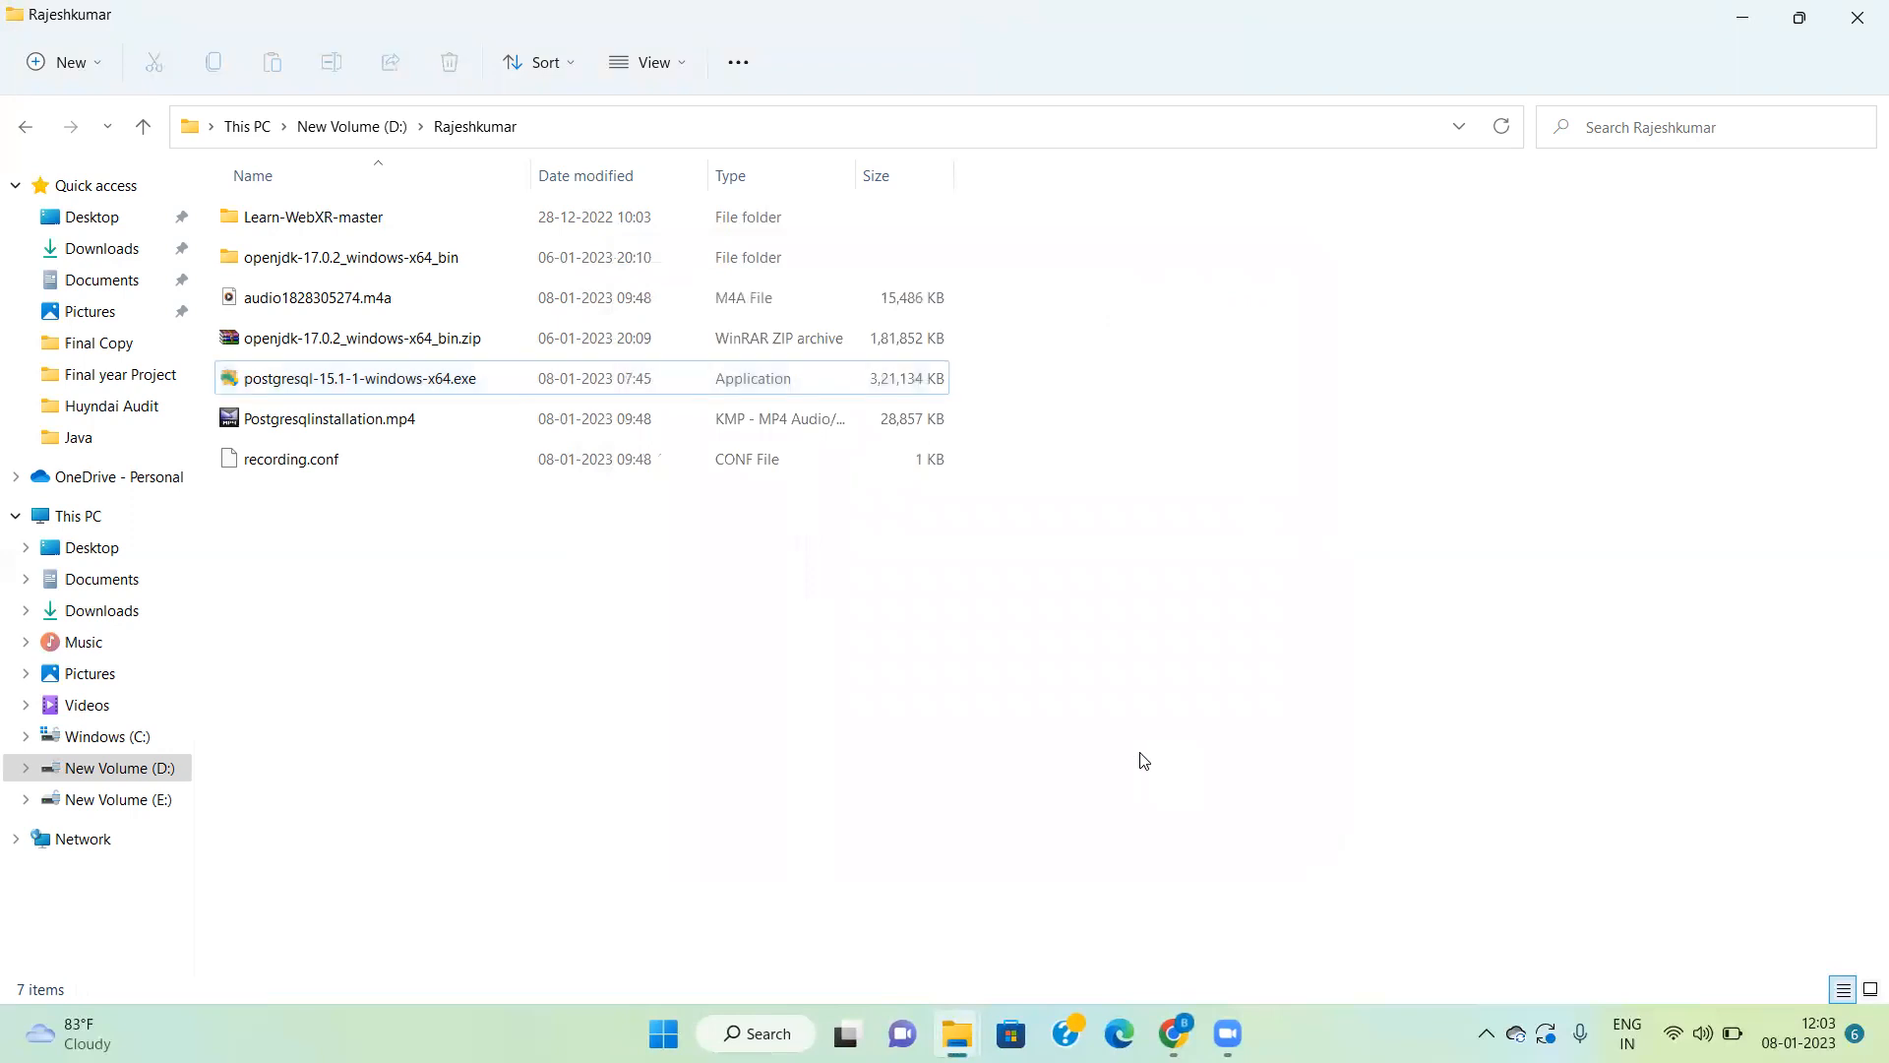
# Step: Search Windows for "pg" and launch pgAdmin 4
pyautogui.click(756, 1033)
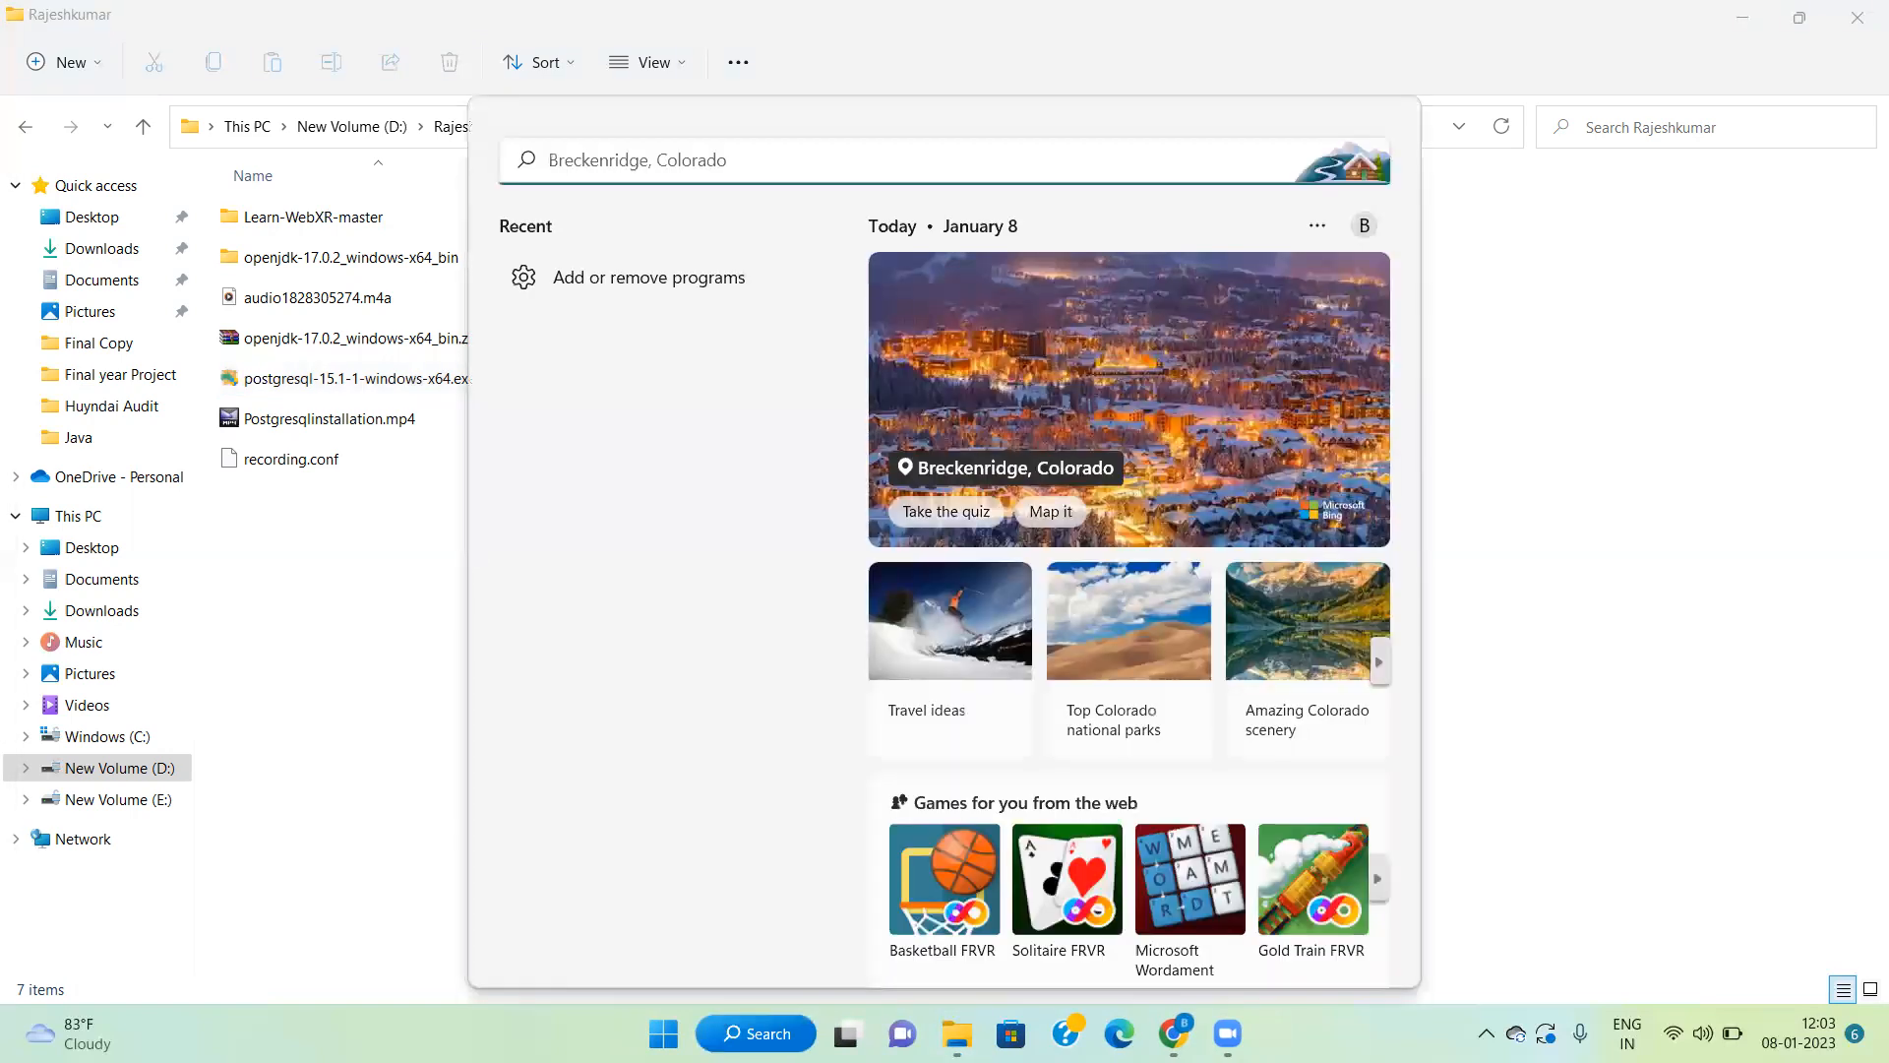
pyautogui.write('pg')
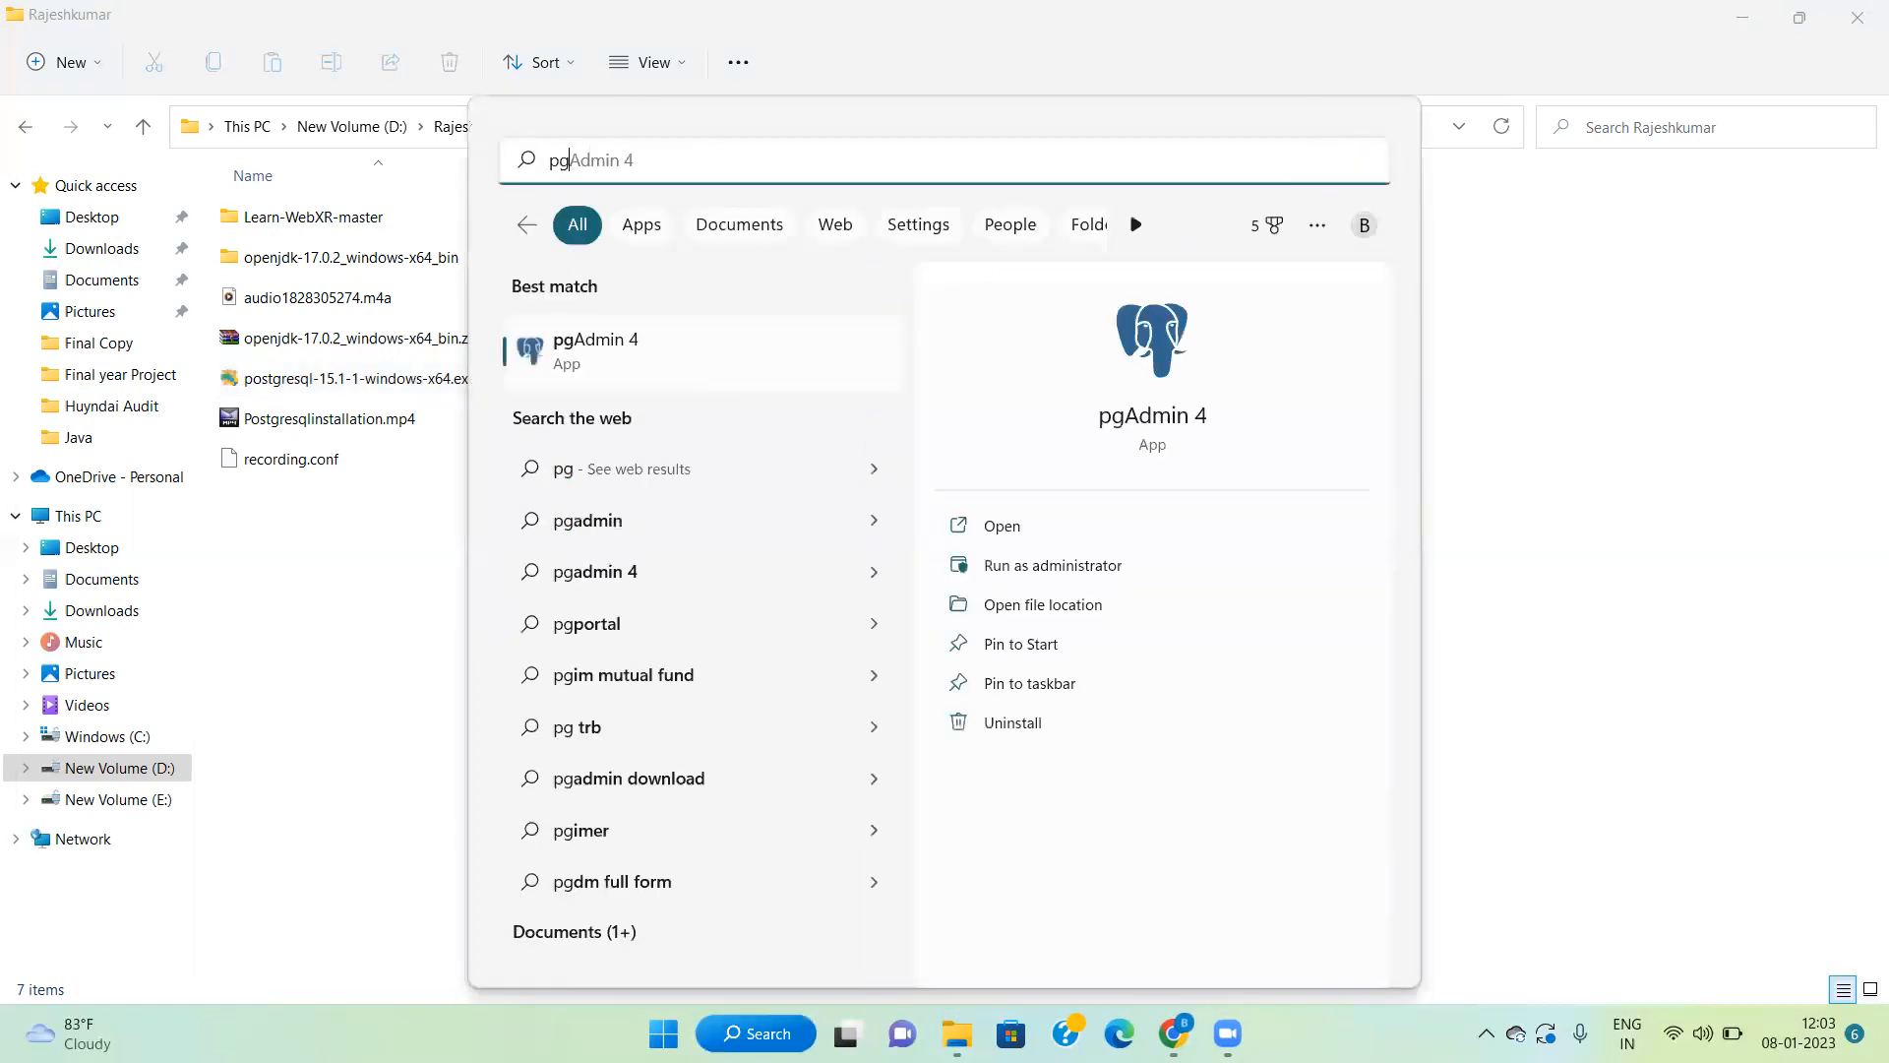
pyautogui.click(611, 364)
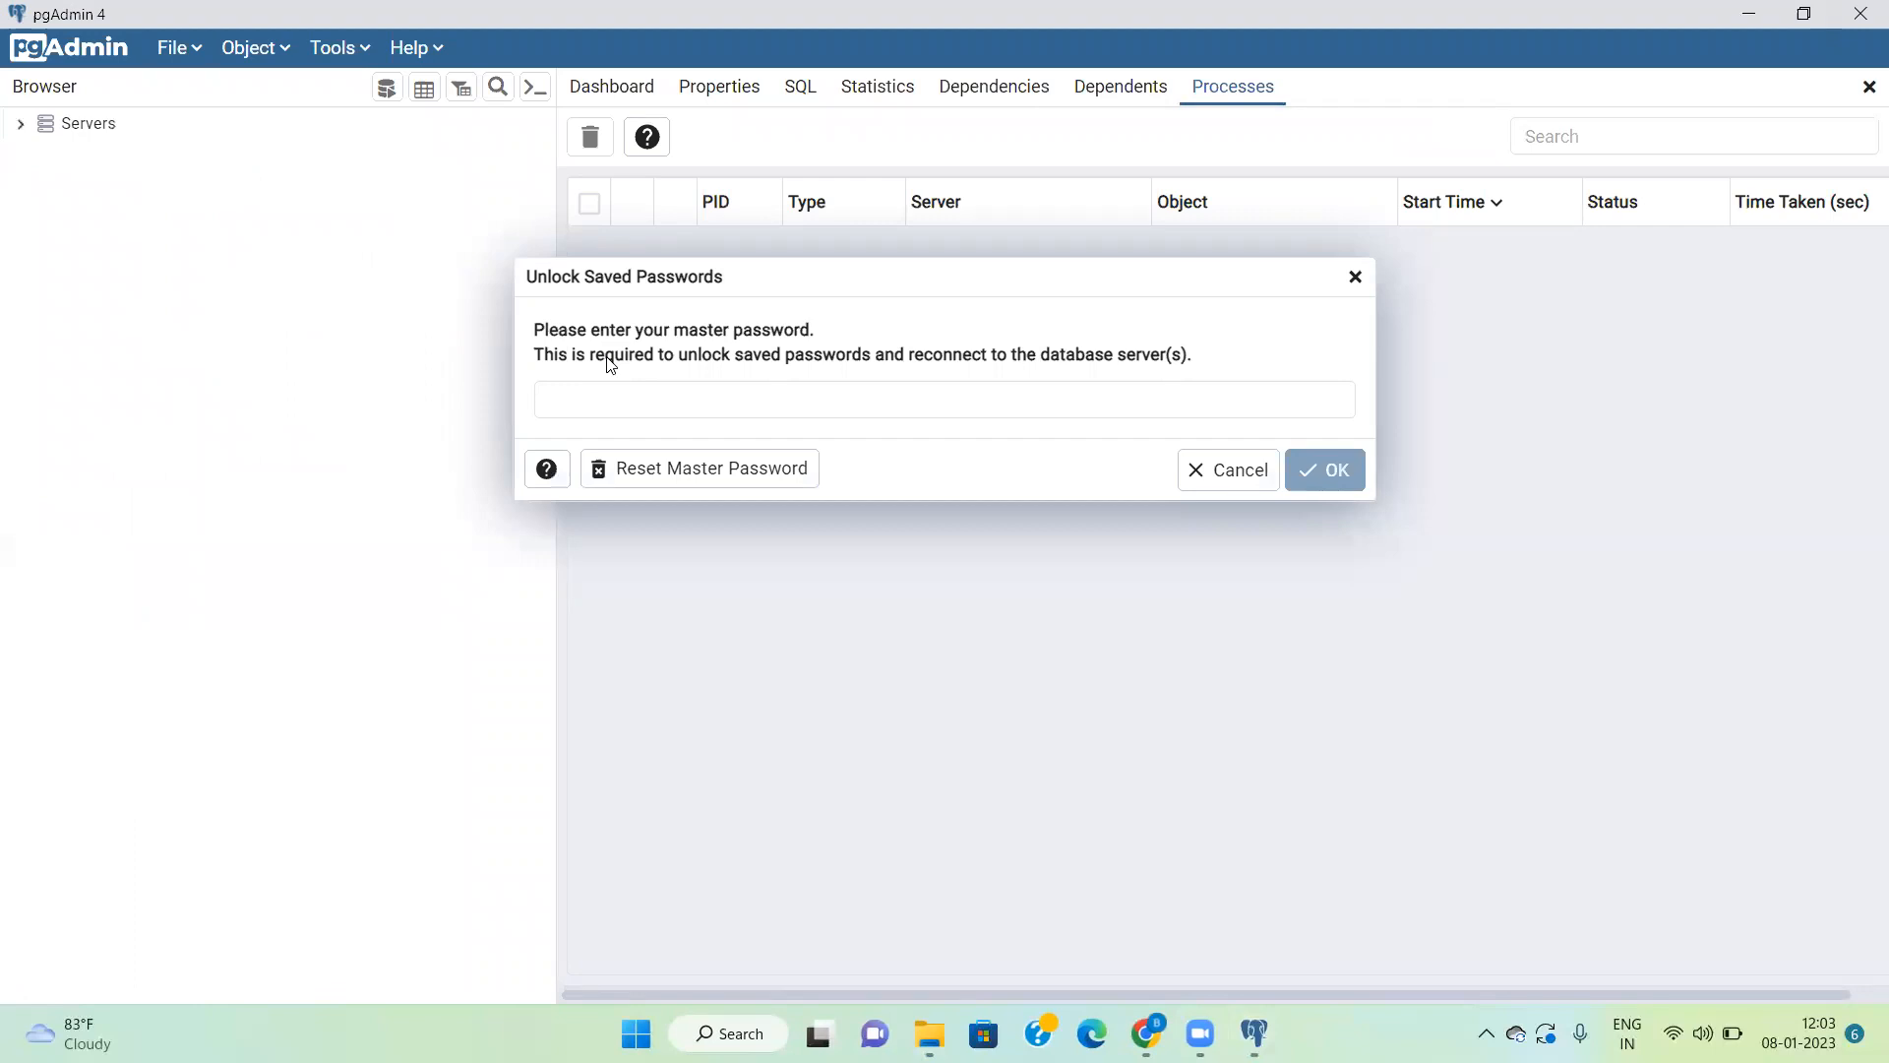
# Step: Enter the master password to unlock the saved passwords in pgAdmin 4
pyautogui.click(625, 397)
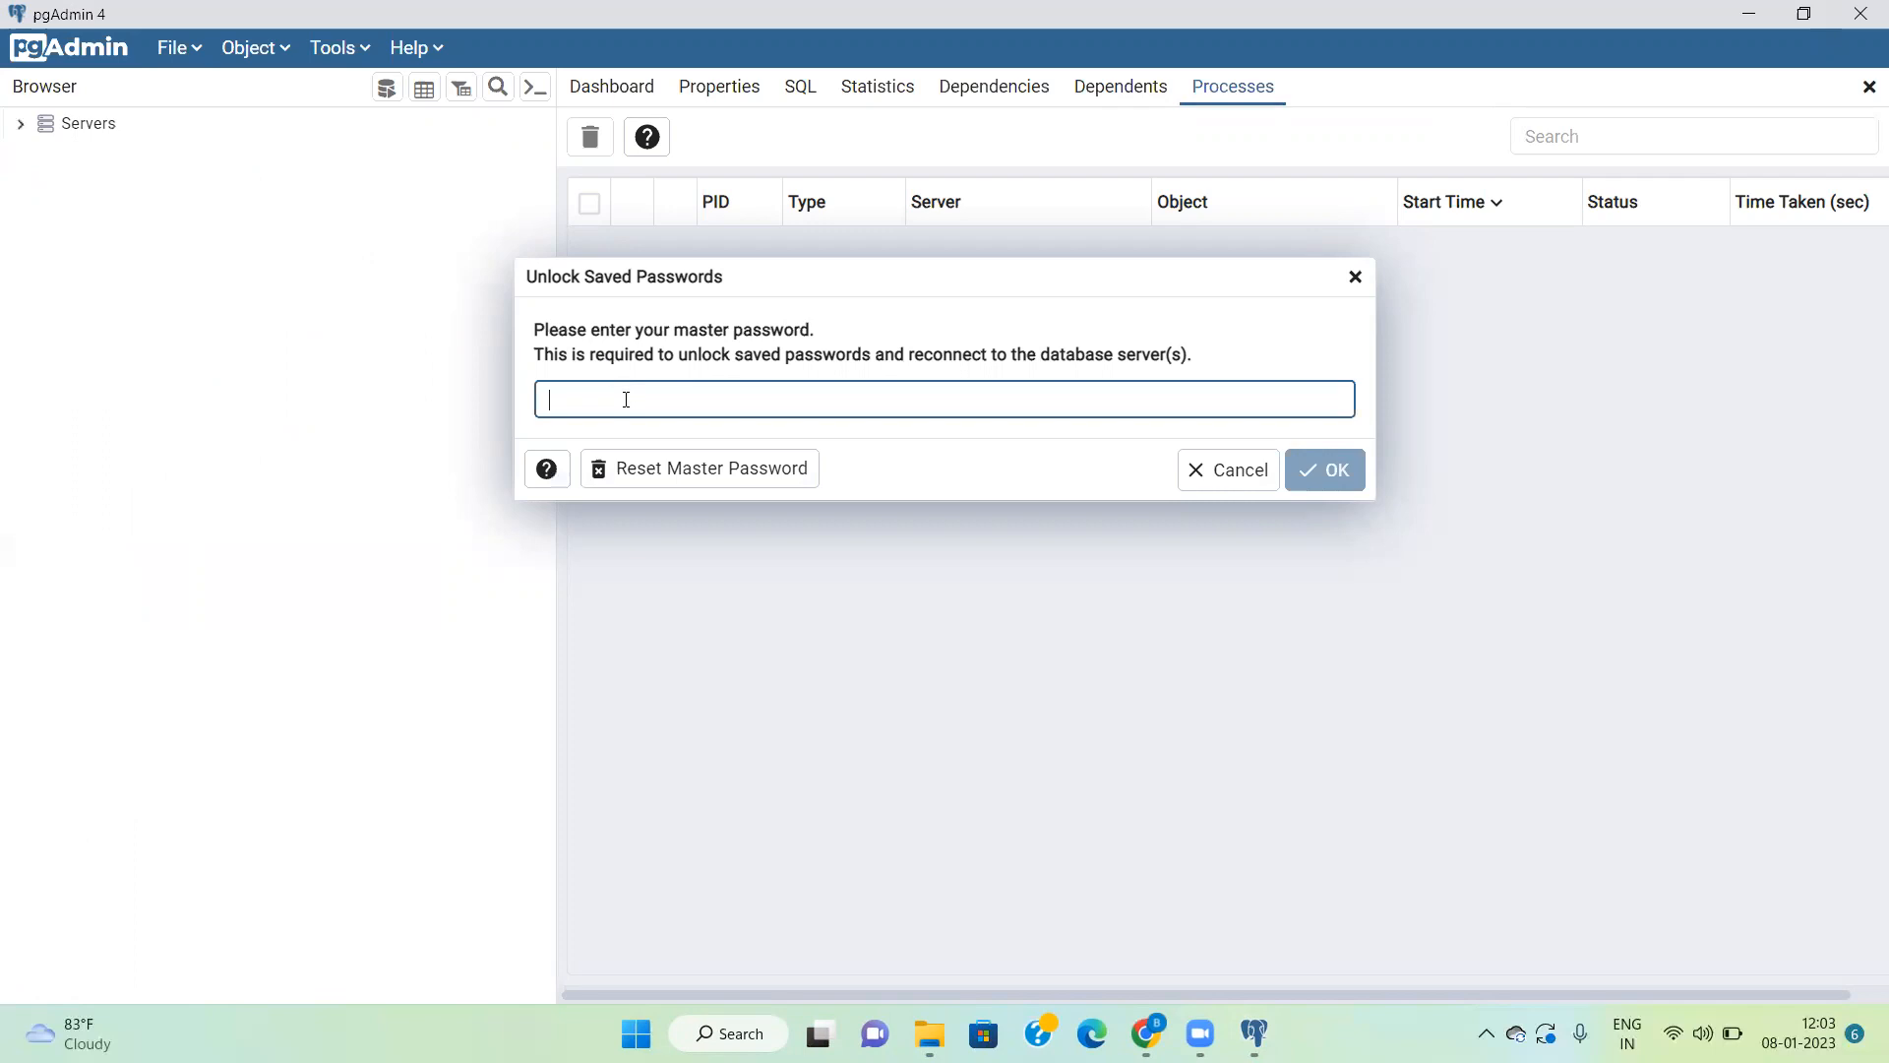
pyautogui.write('•••••')
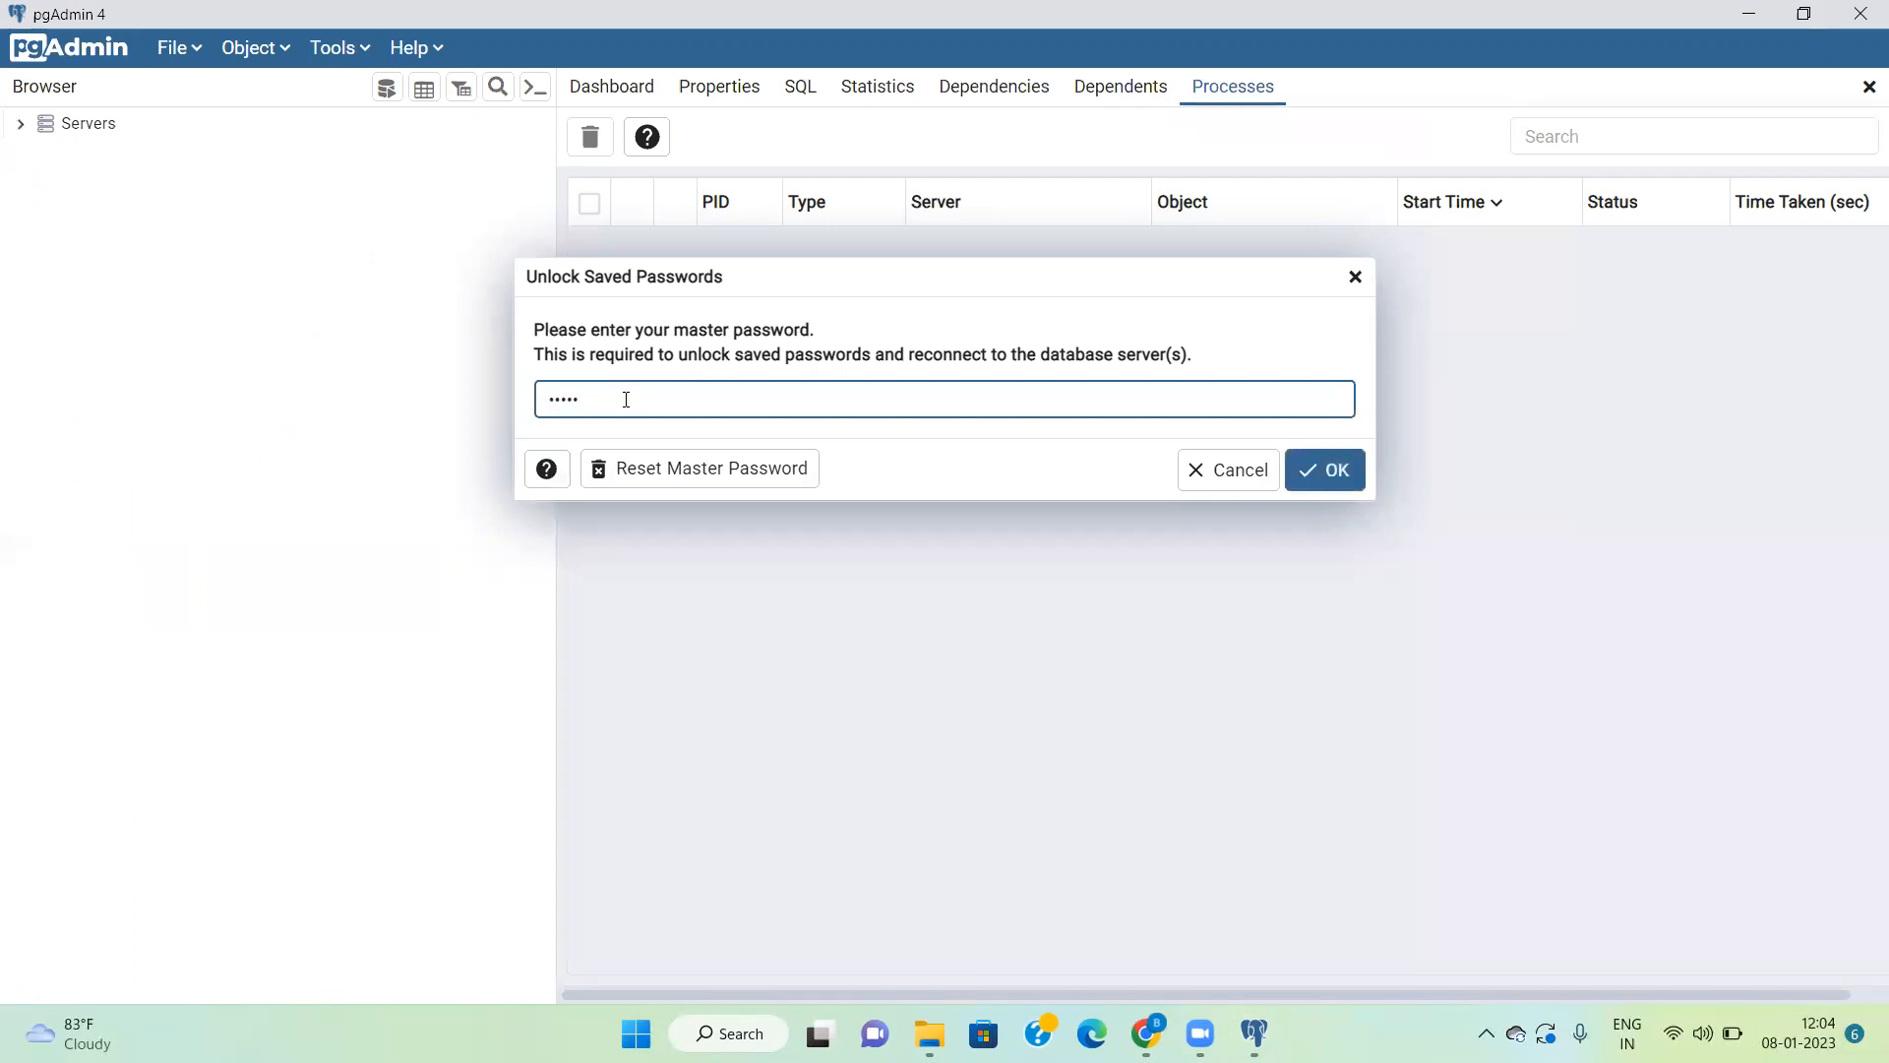
pyautogui.click(1296, 478)
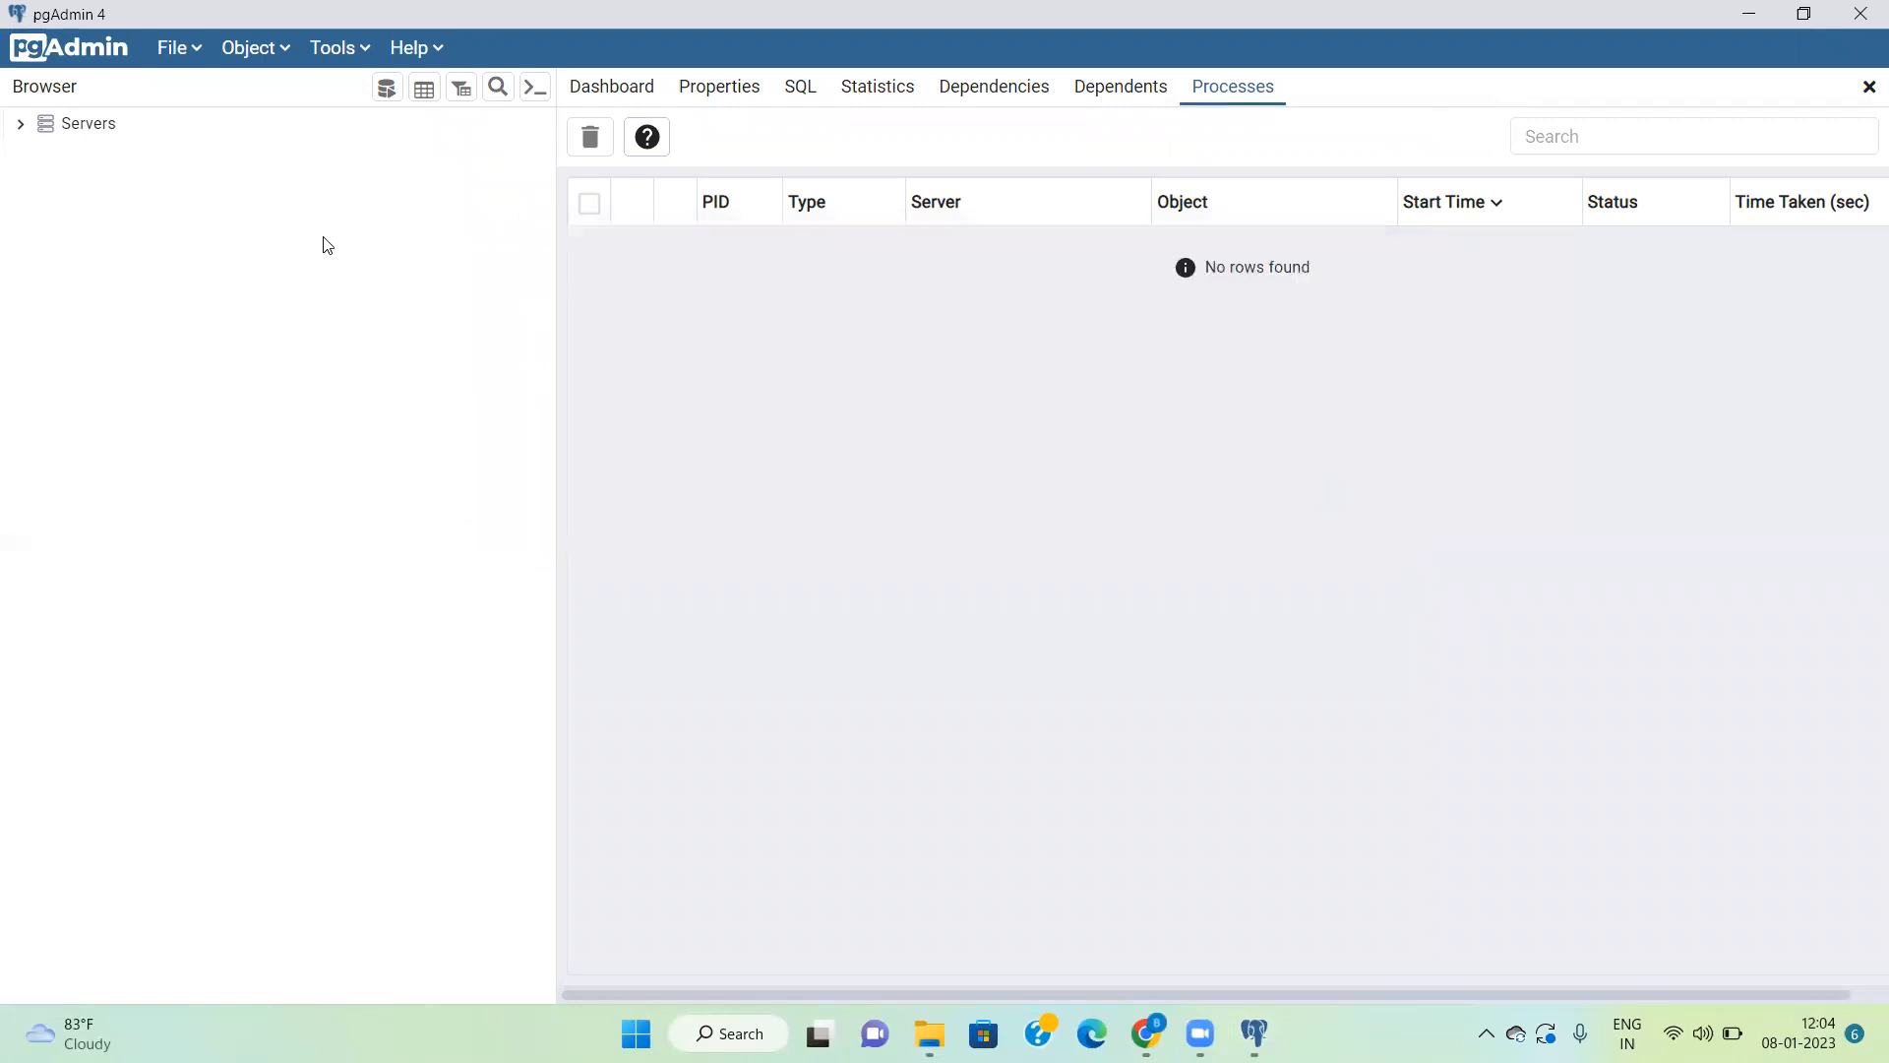
# Step: Expand the server list and connect to PostgreSQL 15 by entering the postgres user's password
pyautogui.click(21, 126)
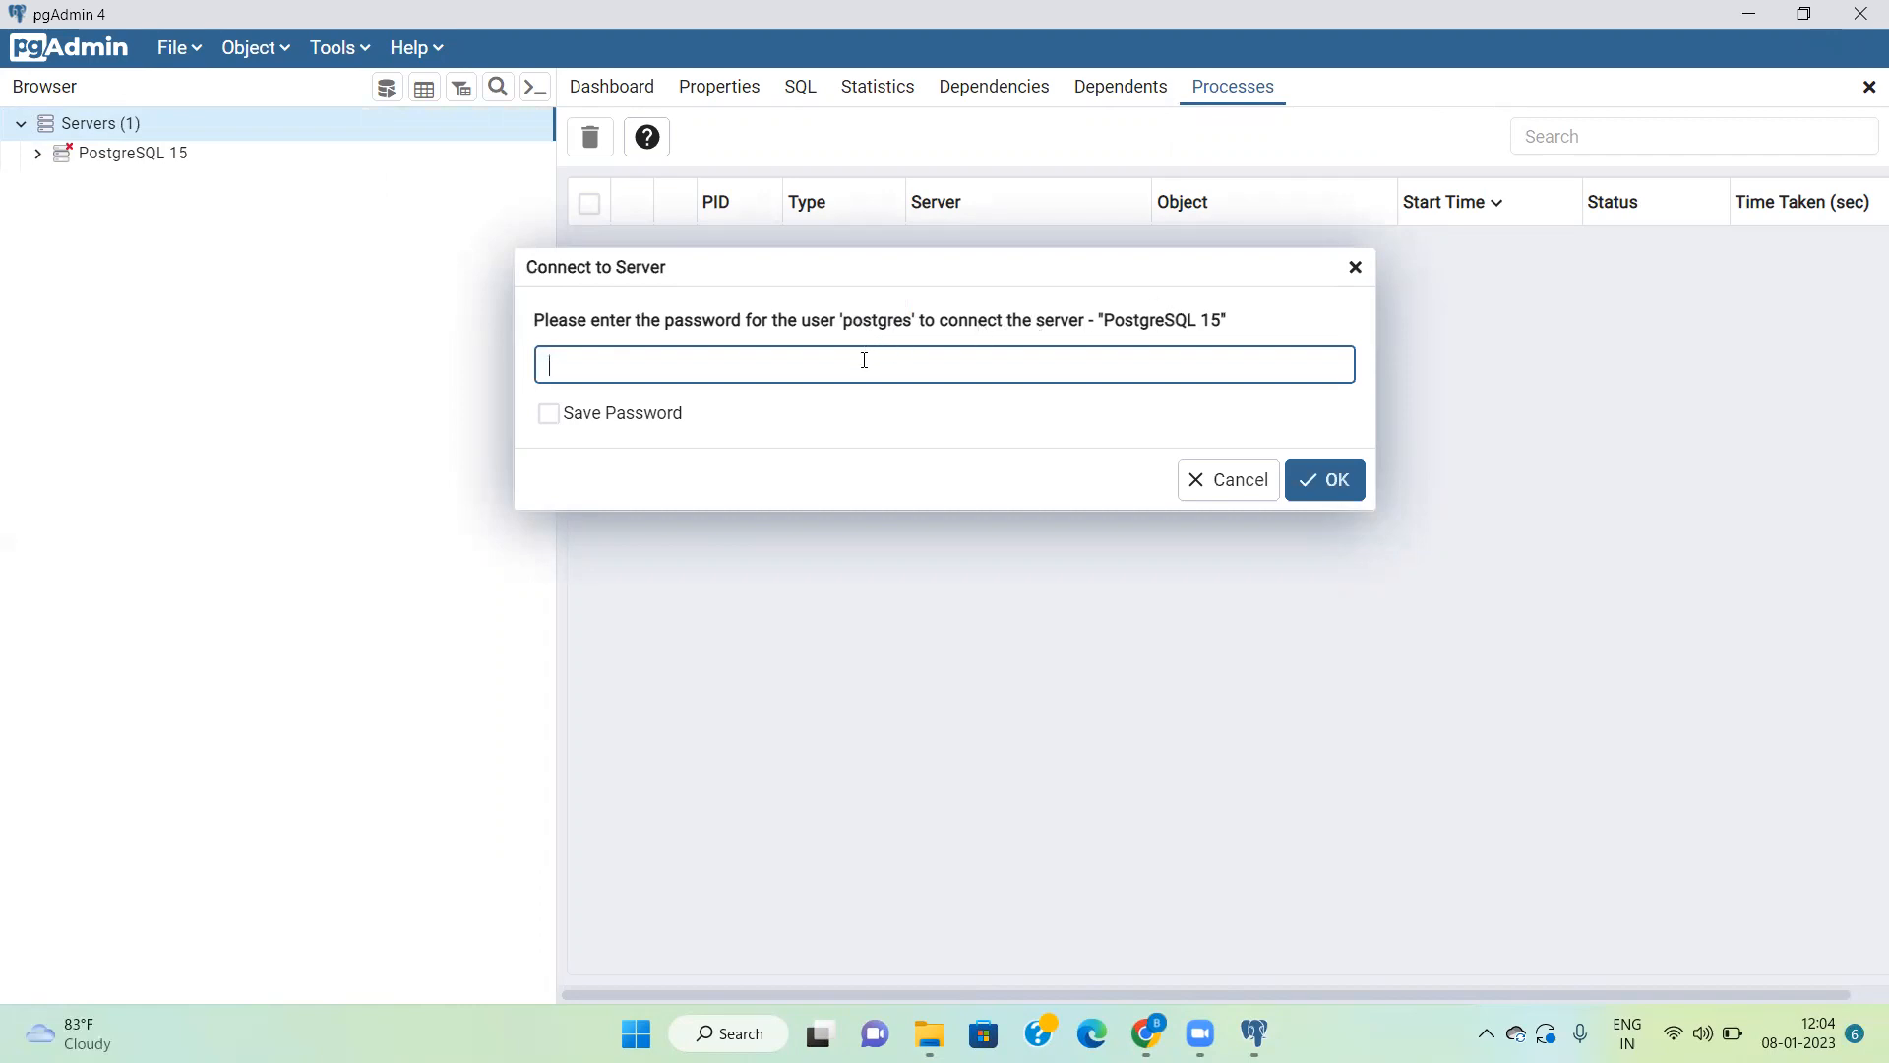
pyautogui.write('•••••')
pyautogui.click(1330, 480)
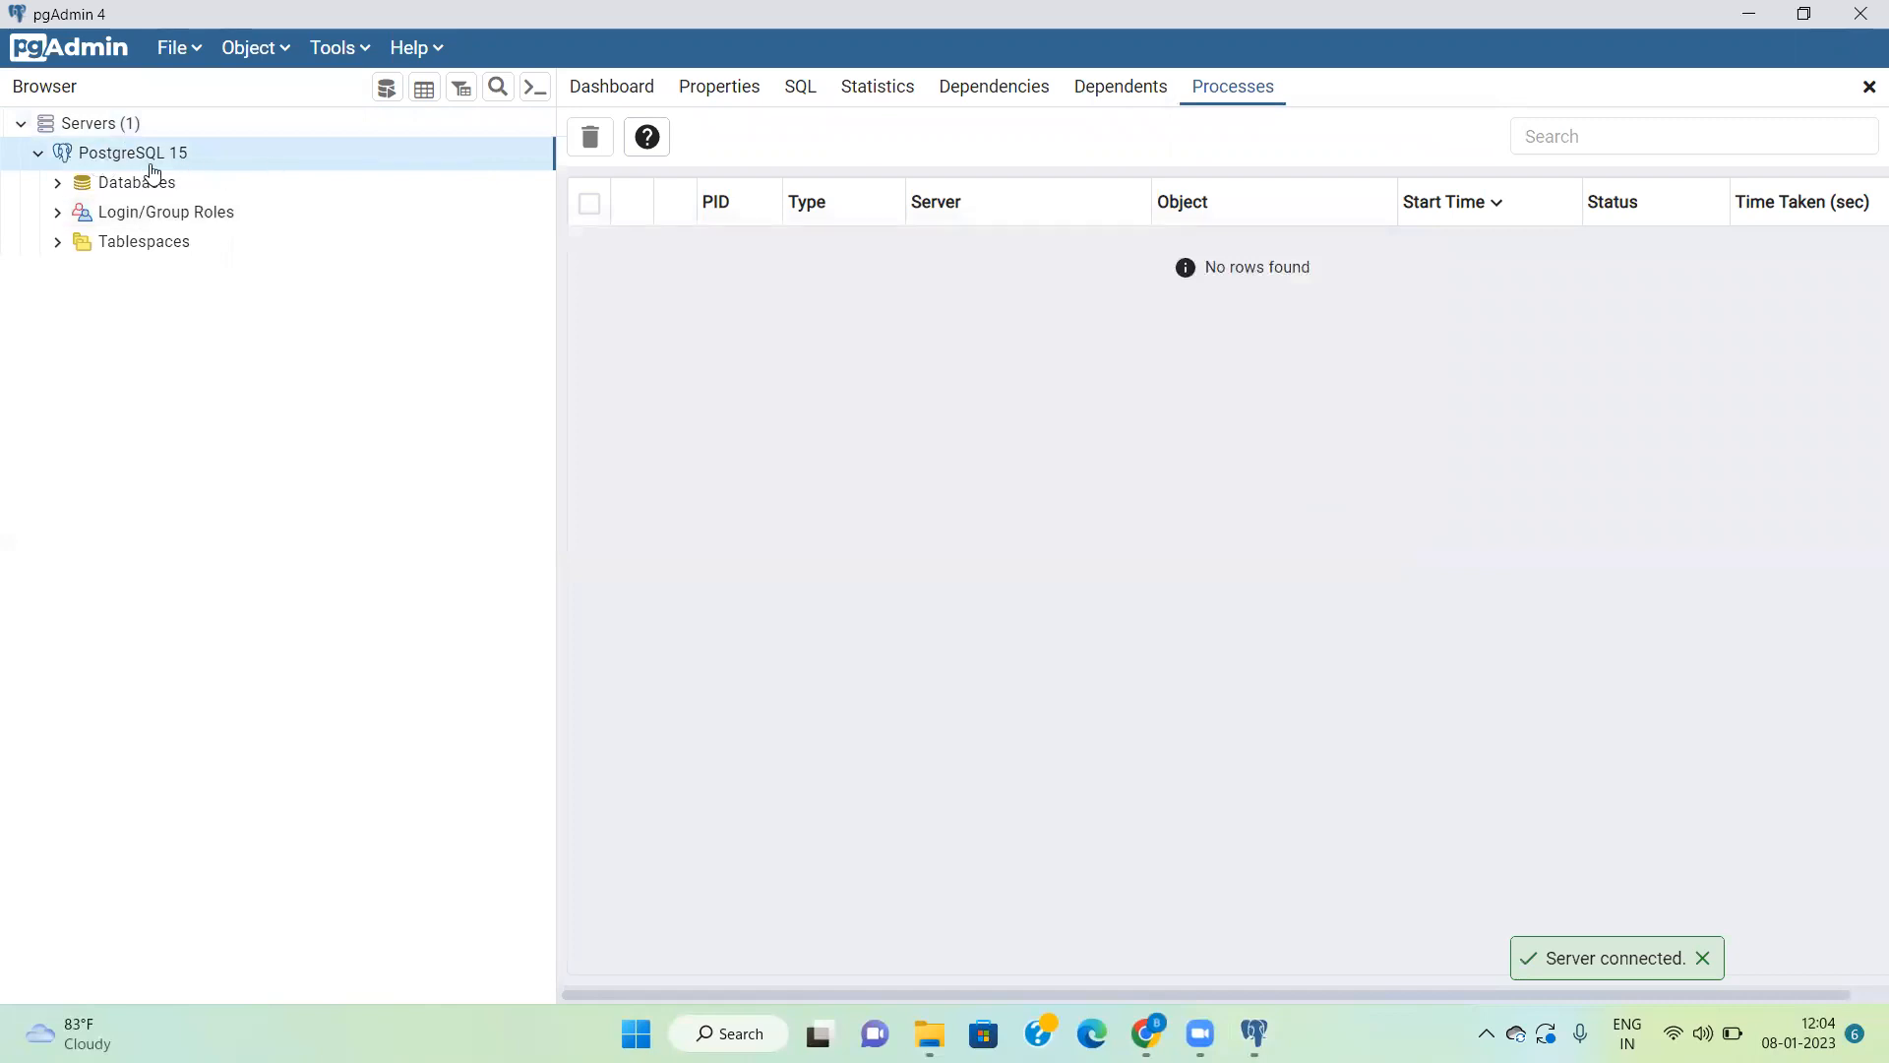
# Step: Examine the postgres database's object tree down to the contents of its public schema, and collapse it again
pyautogui.click(57, 183)
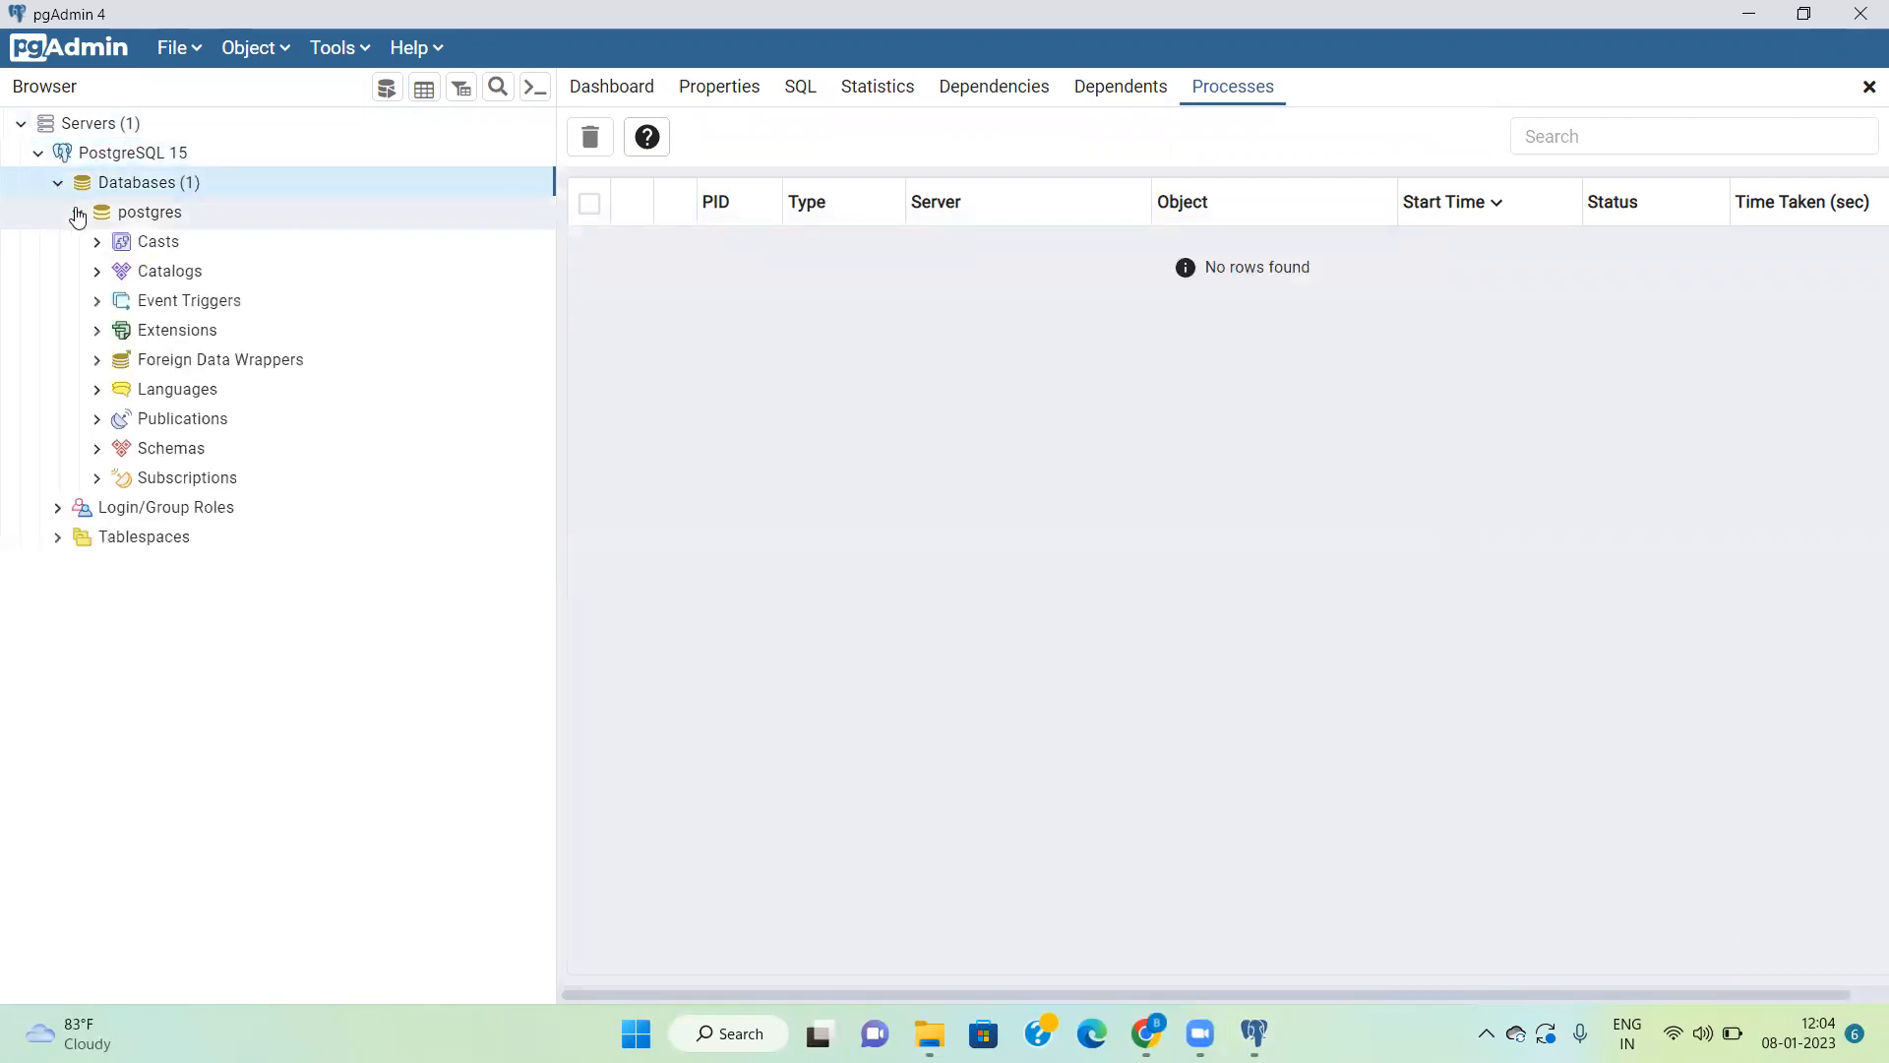
pyautogui.click(77, 213)
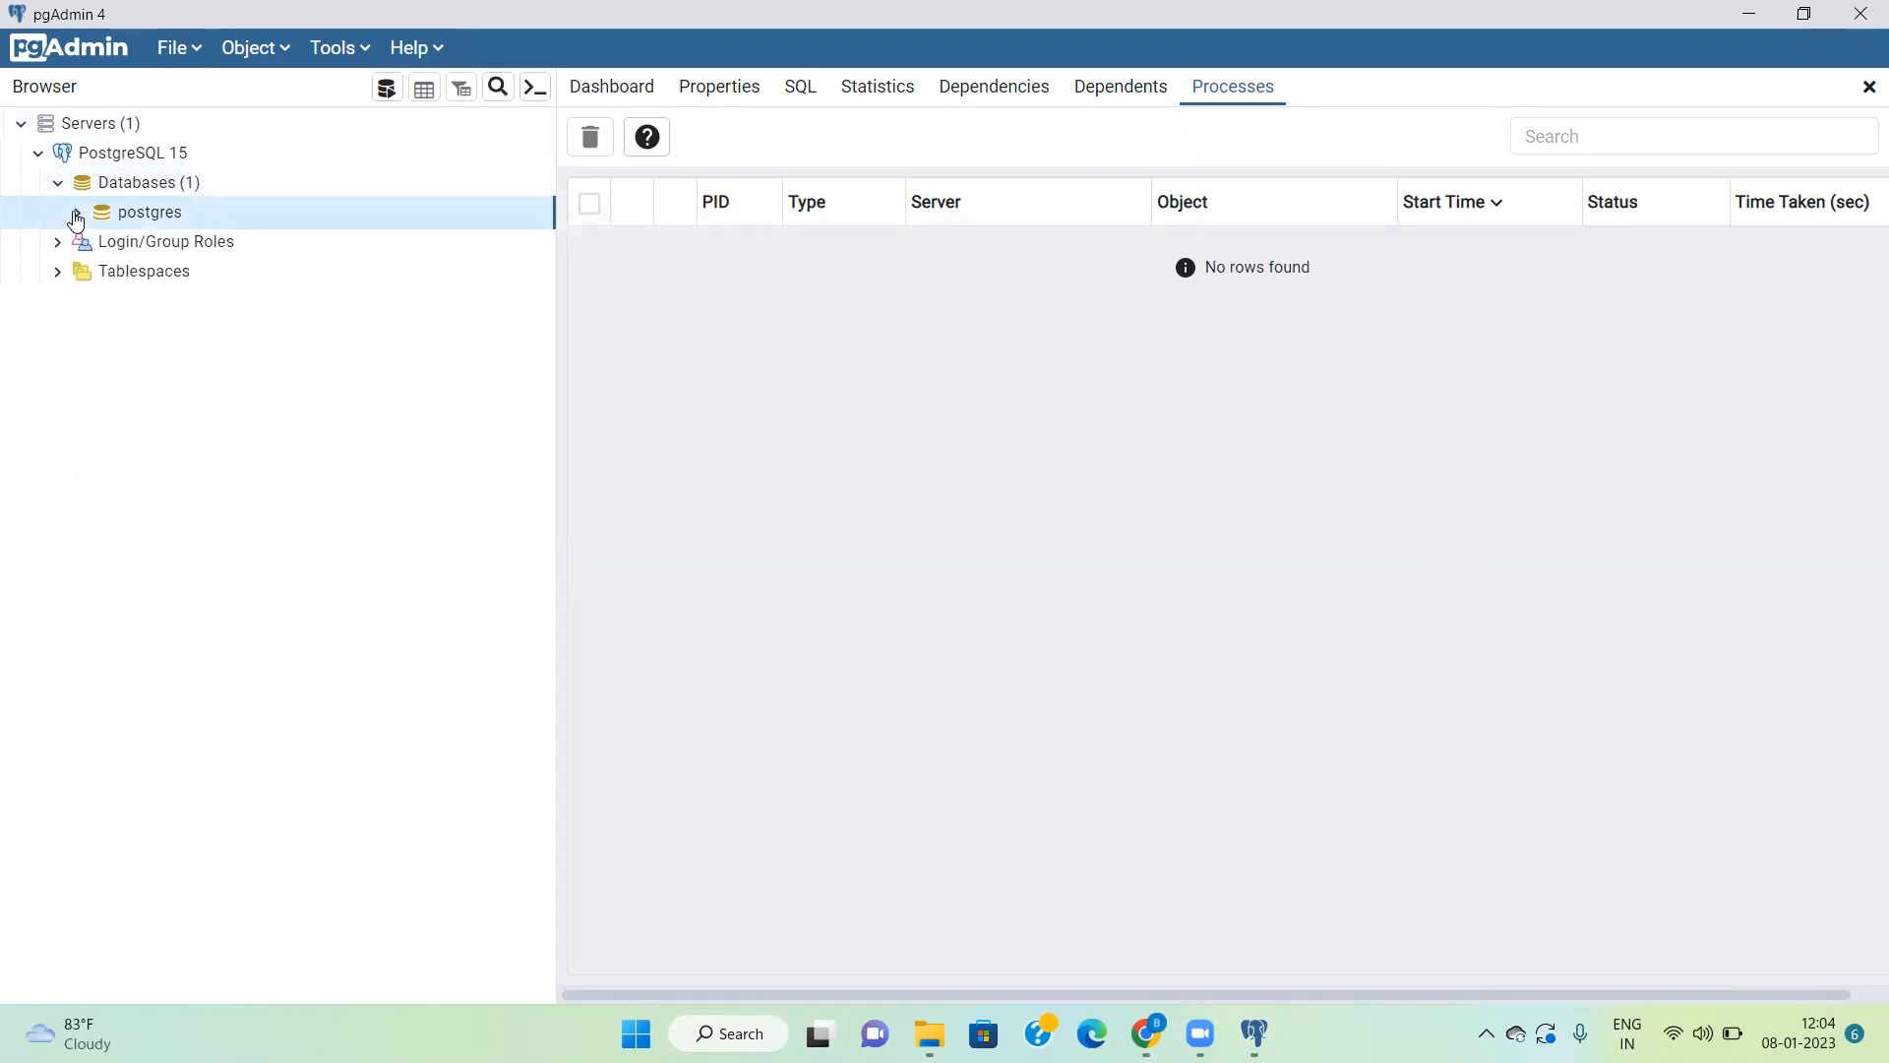
pyautogui.click(77, 216)
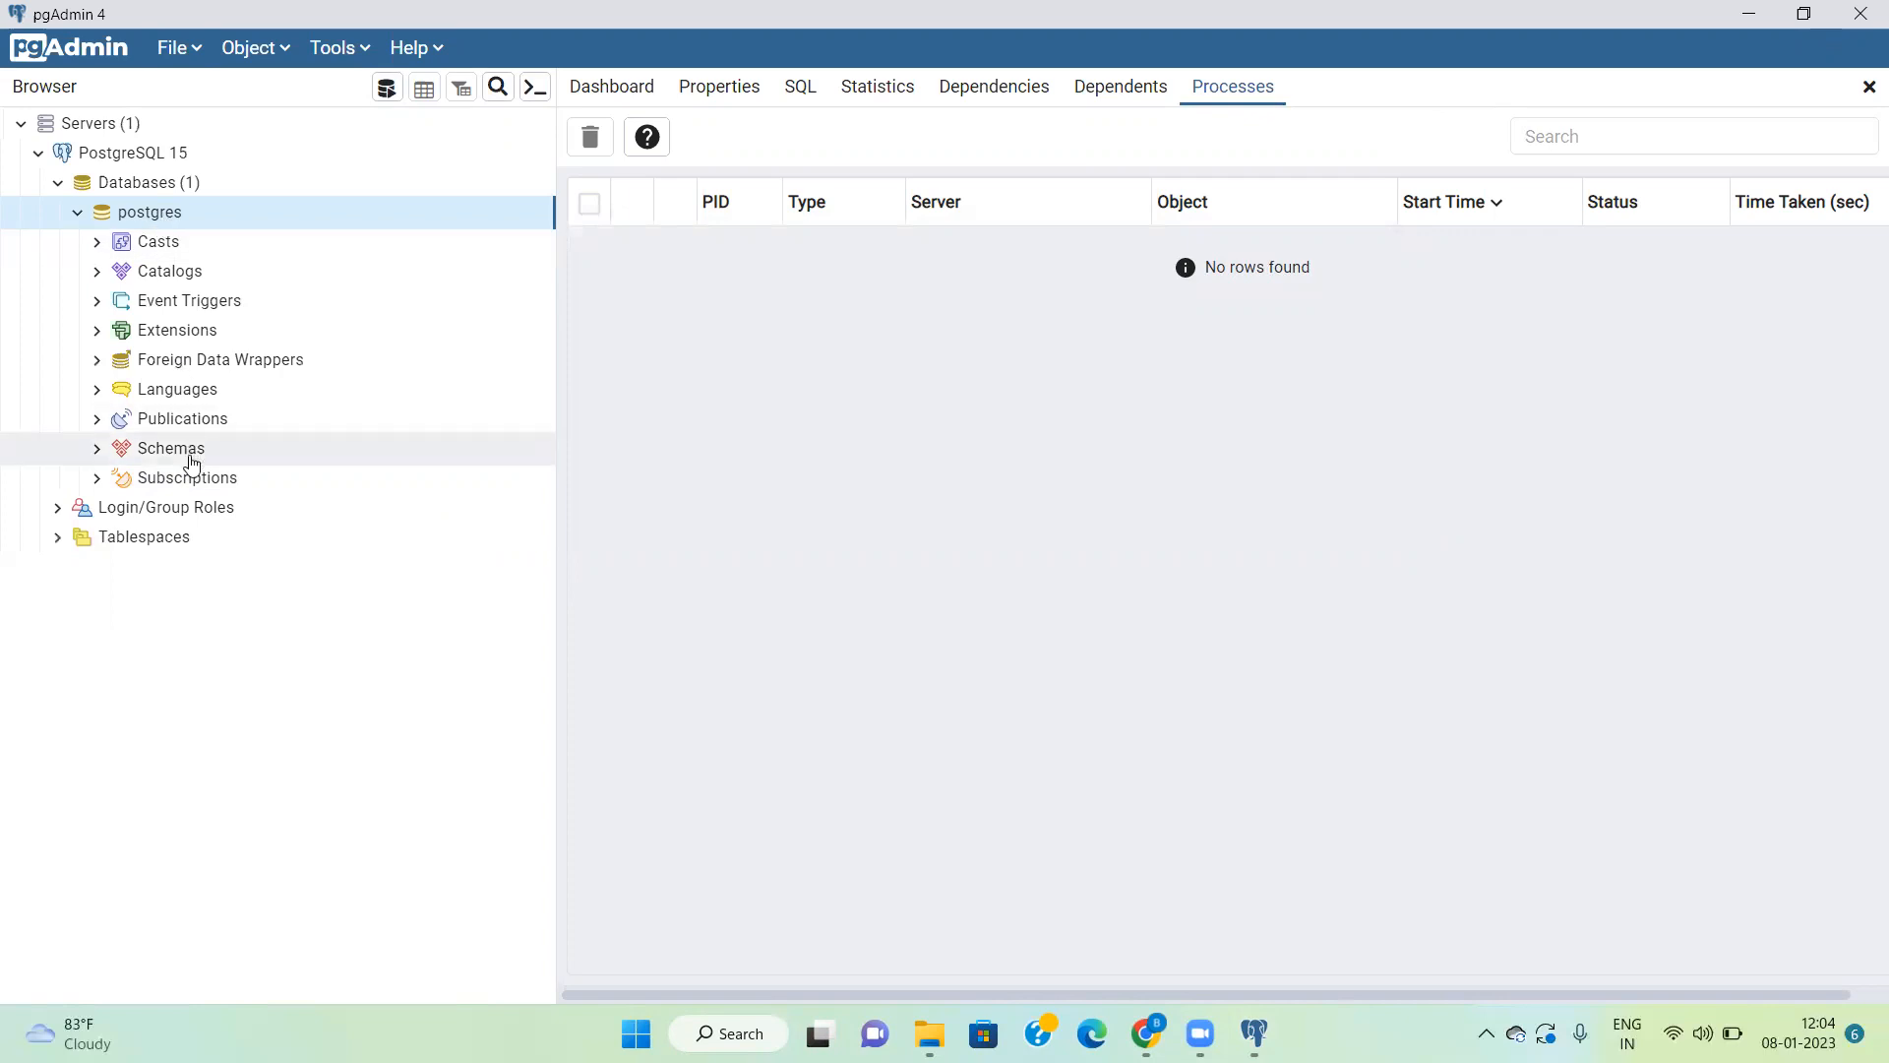
pyautogui.click(99, 450)
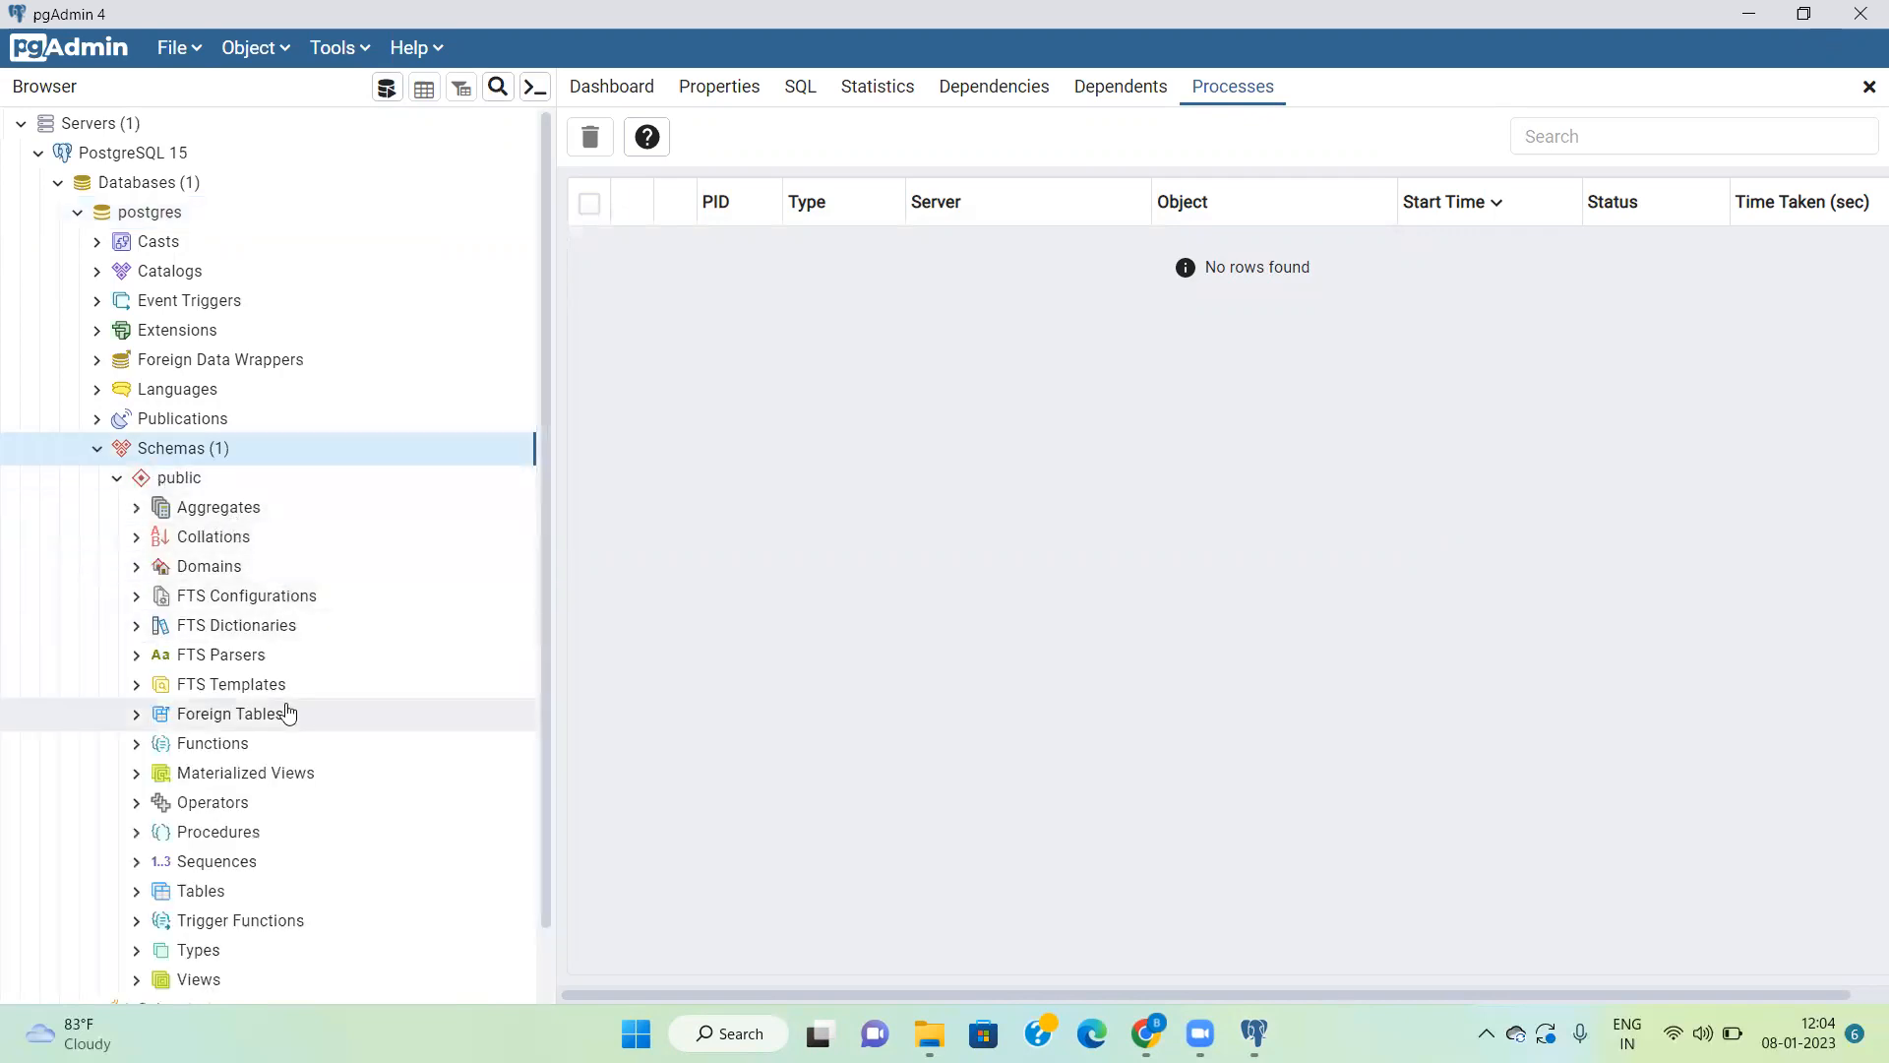
pyautogui.scroll(-1, 288, 712)
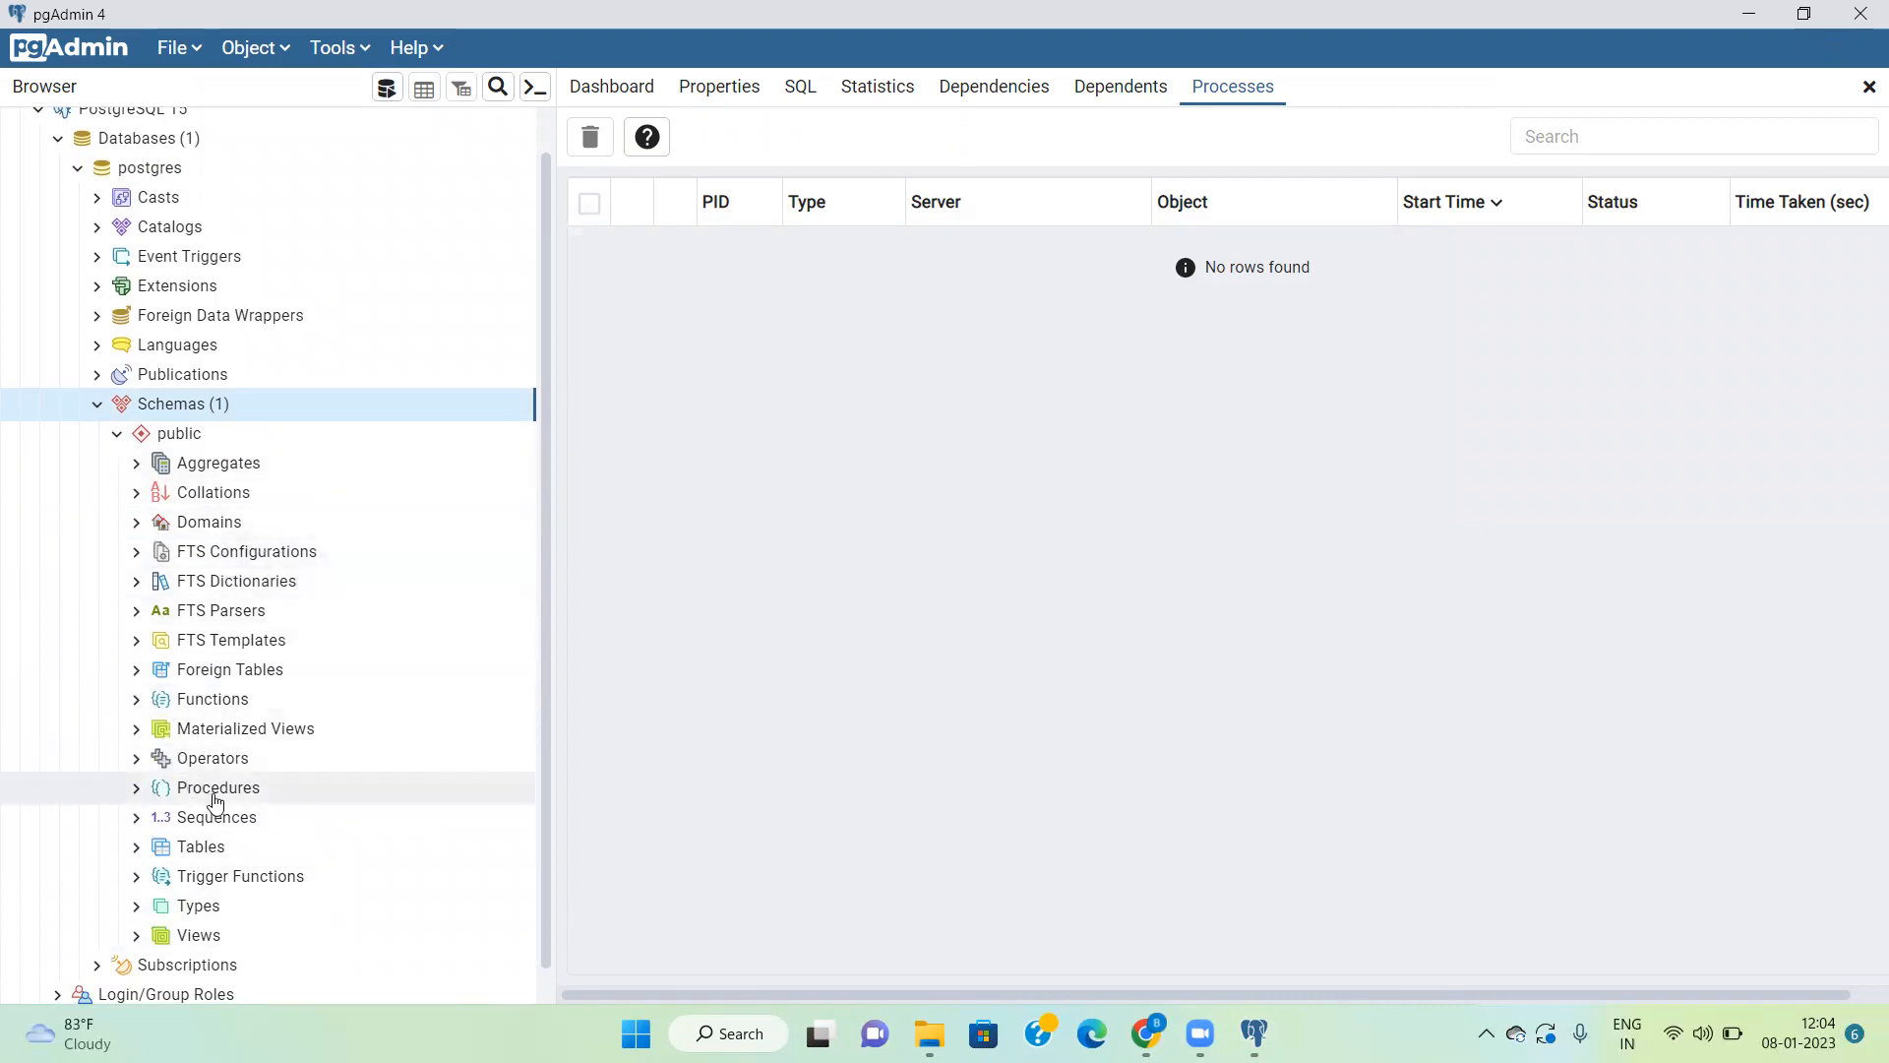
pyautogui.click(117, 434)
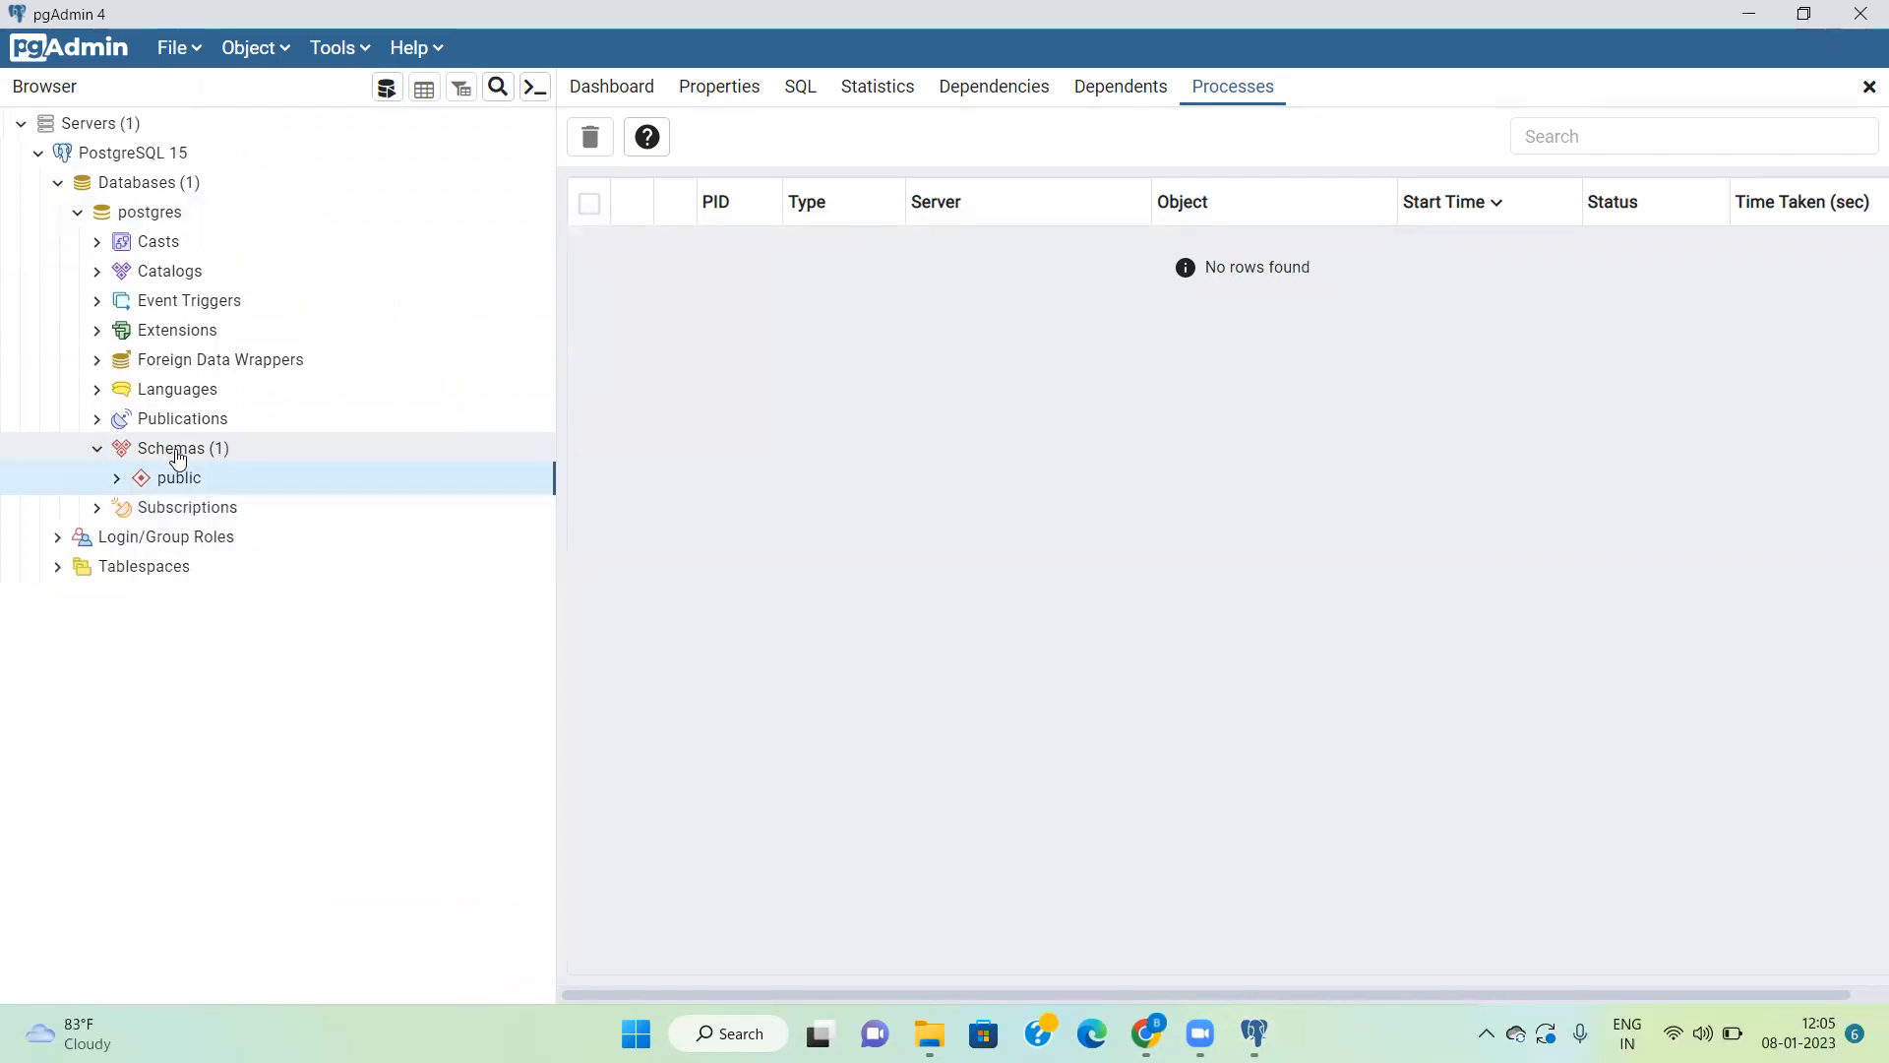
pyautogui.click(97, 448)
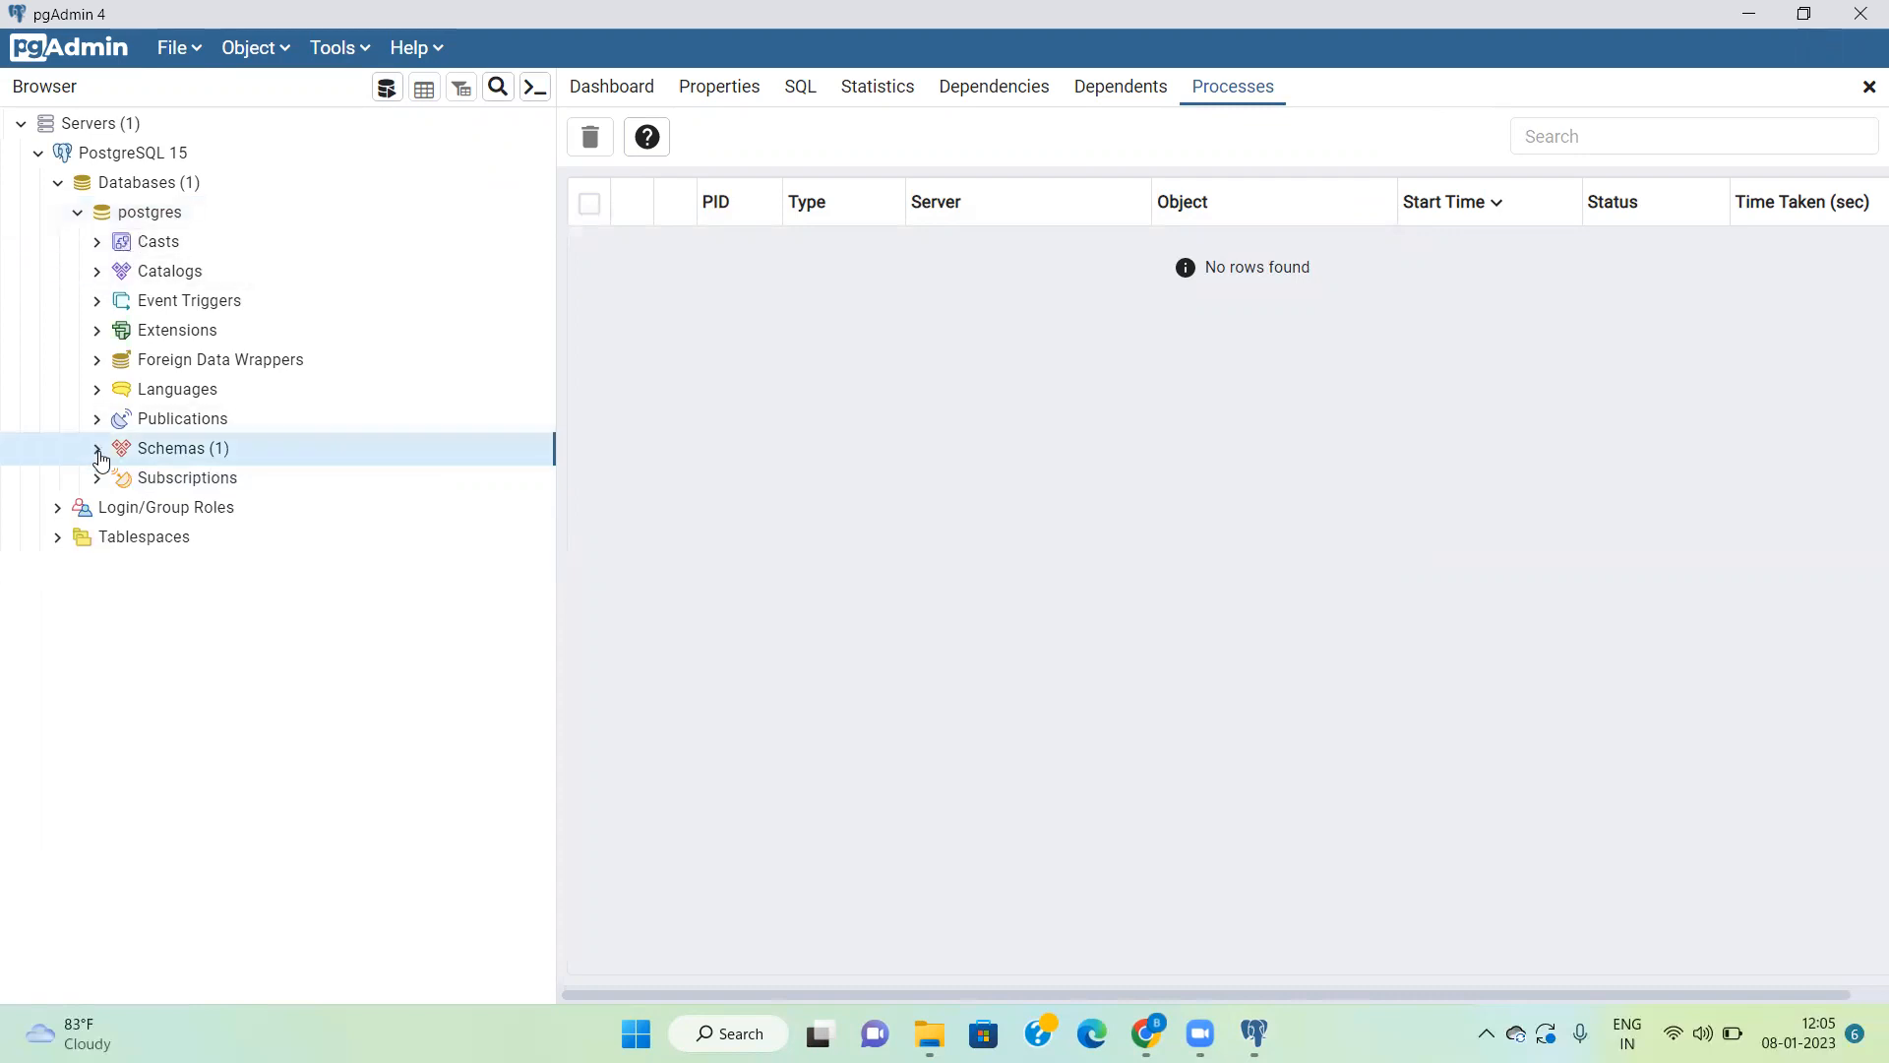
pyautogui.click(78, 212)
# Step: Start a new database under PostgreSQL 15 named BesantTech, with the comment "This is for training purpose"
pyautogui.click(161, 183)
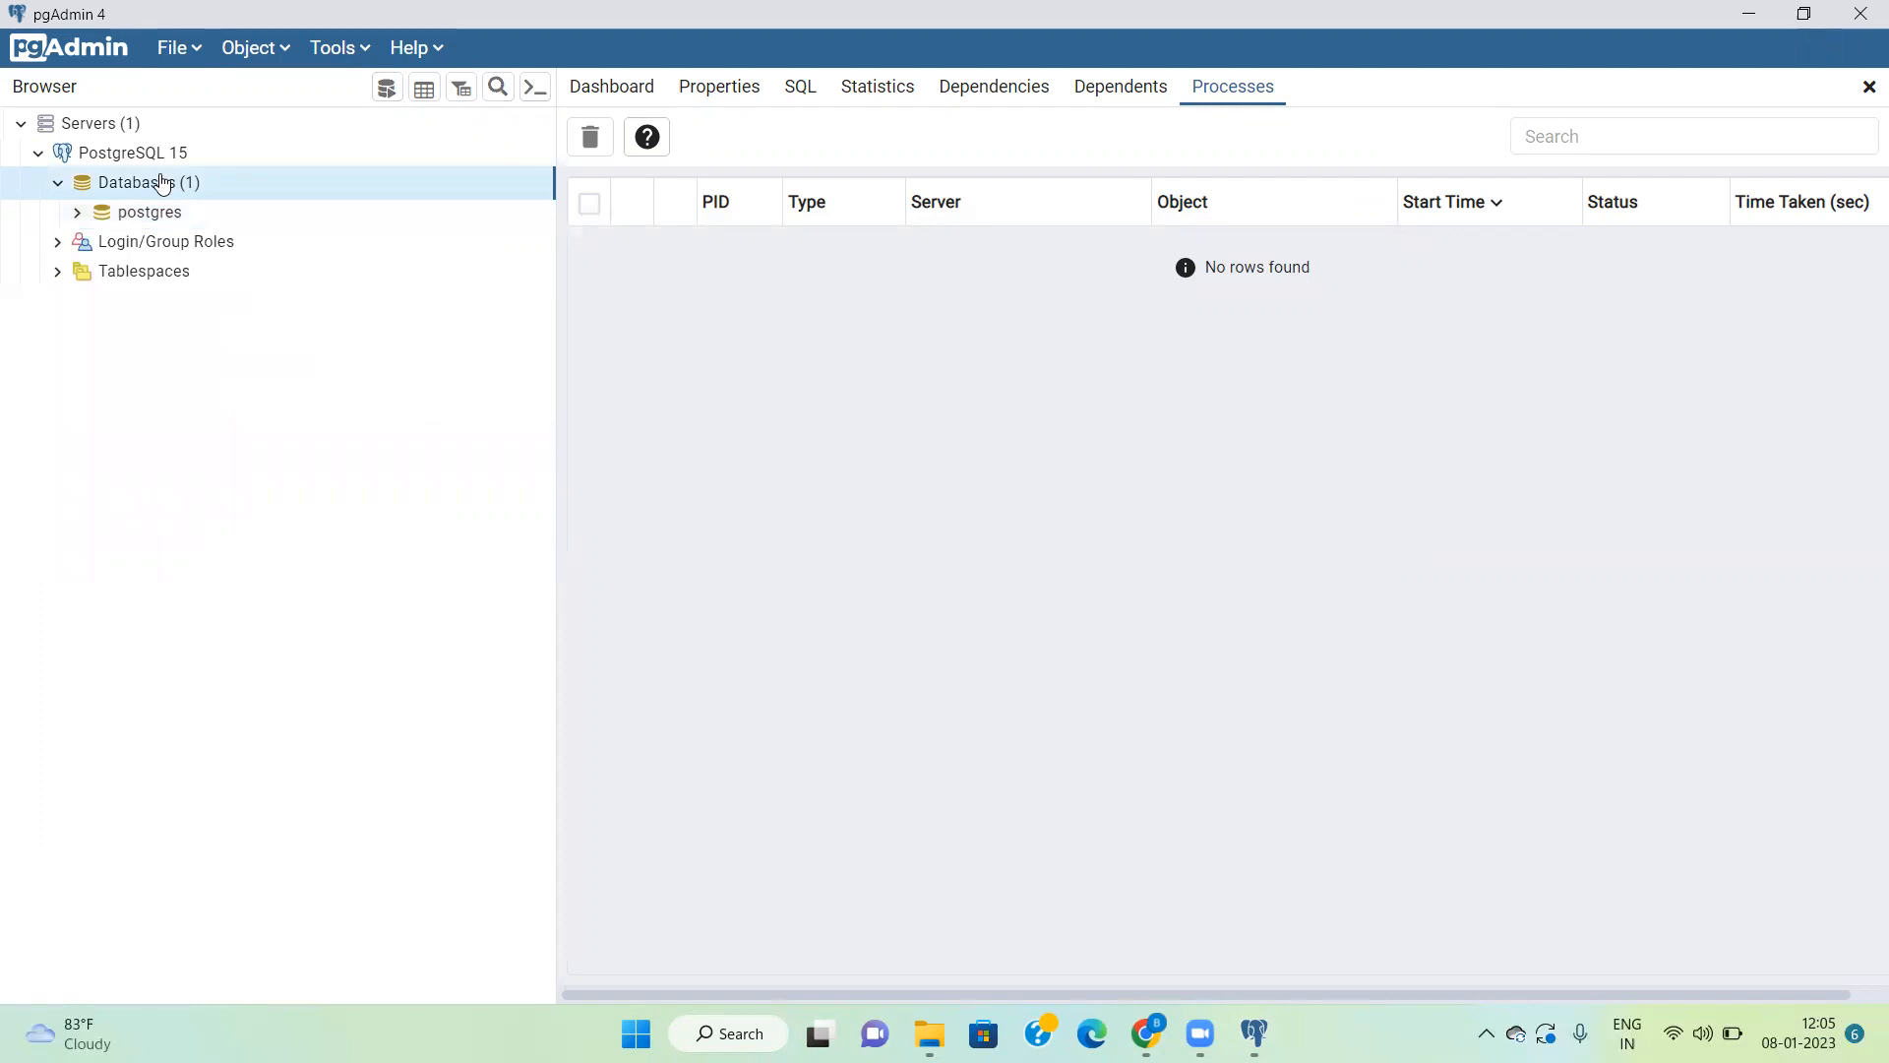
pyautogui.rightClick(162, 183)
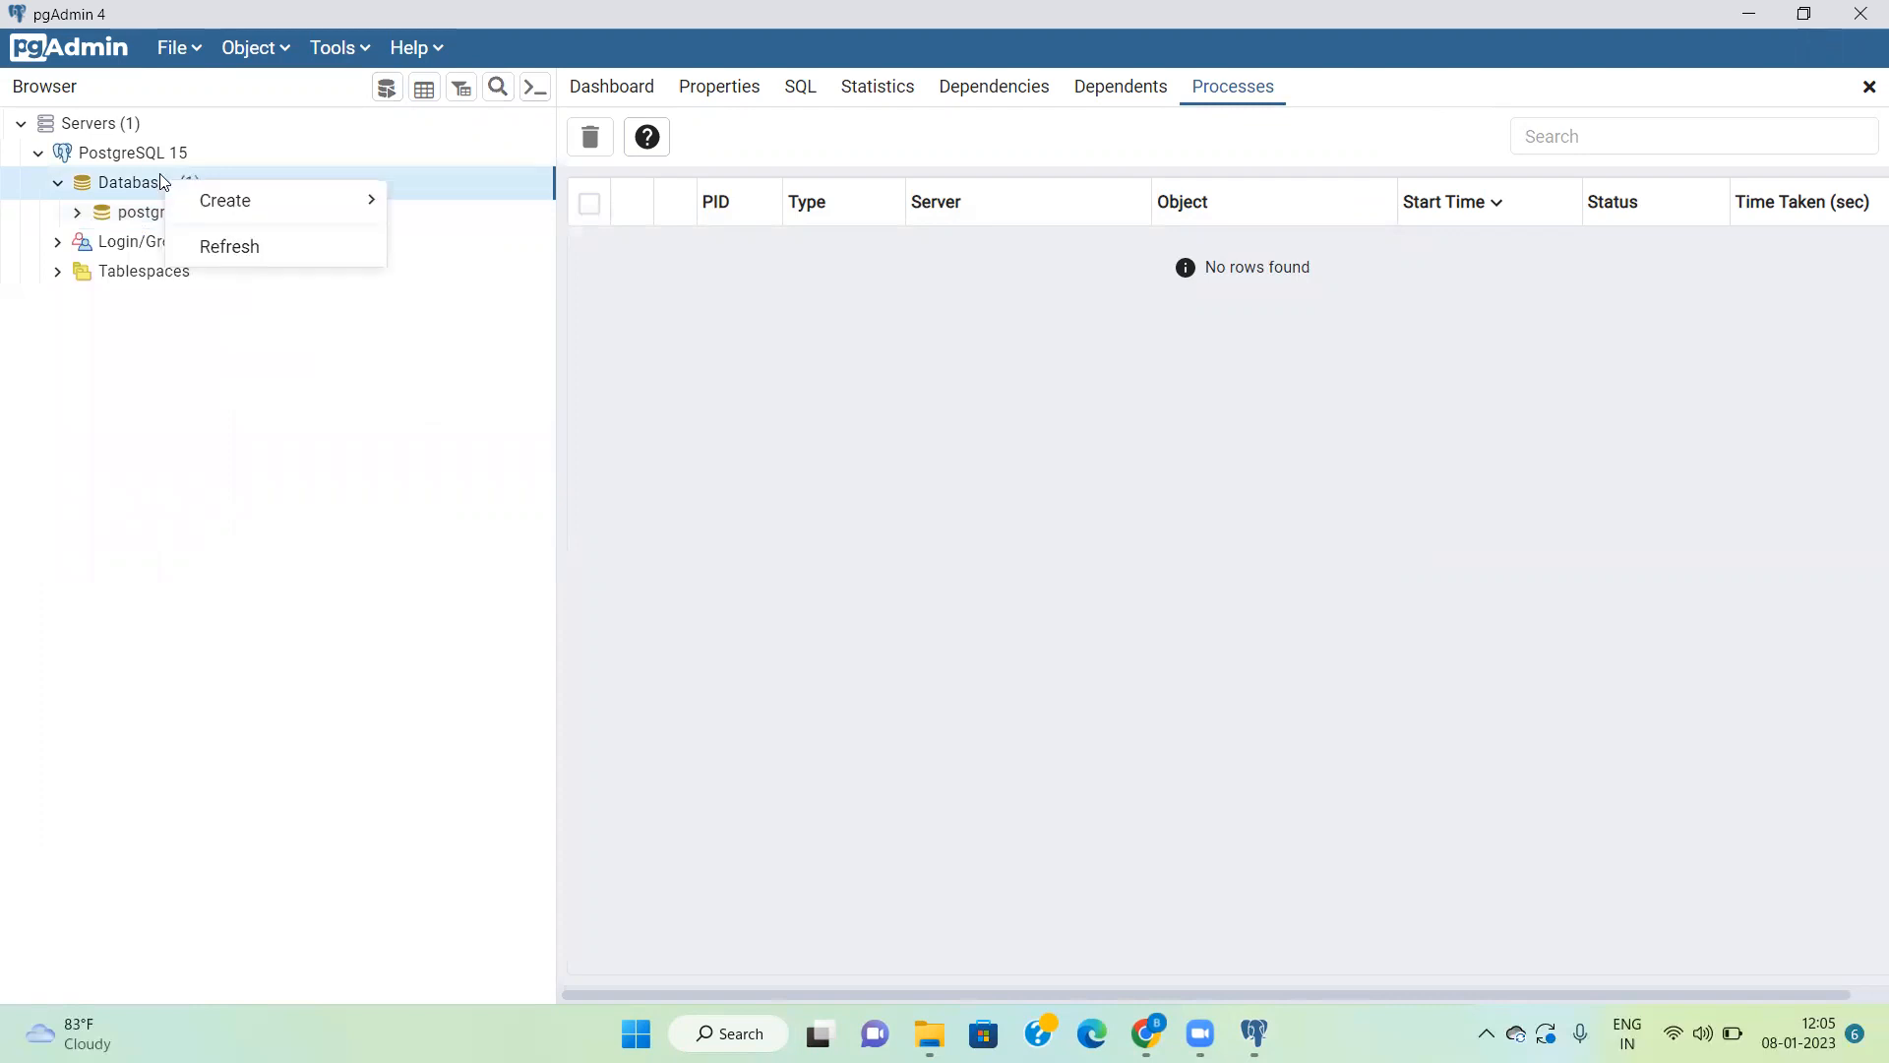
pyautogui.moveTo(203, 200)
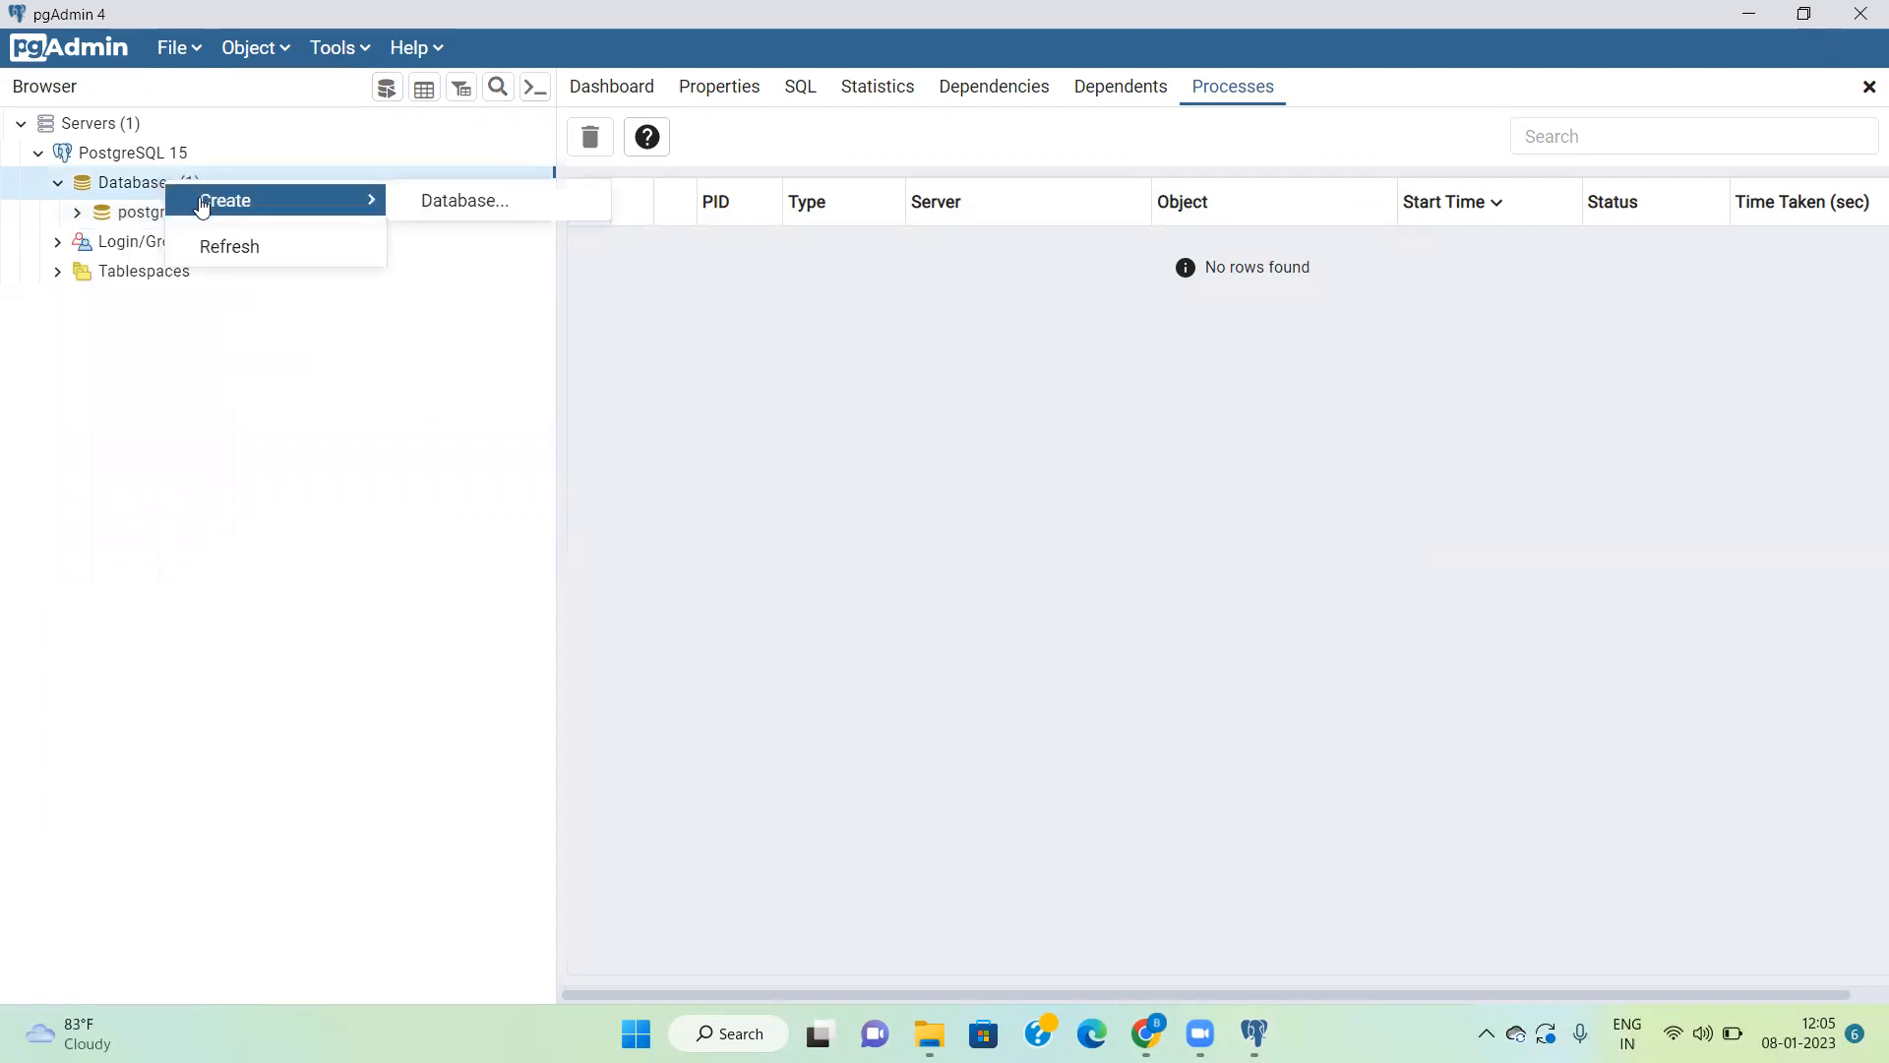
pyautogui.click(446, 201)
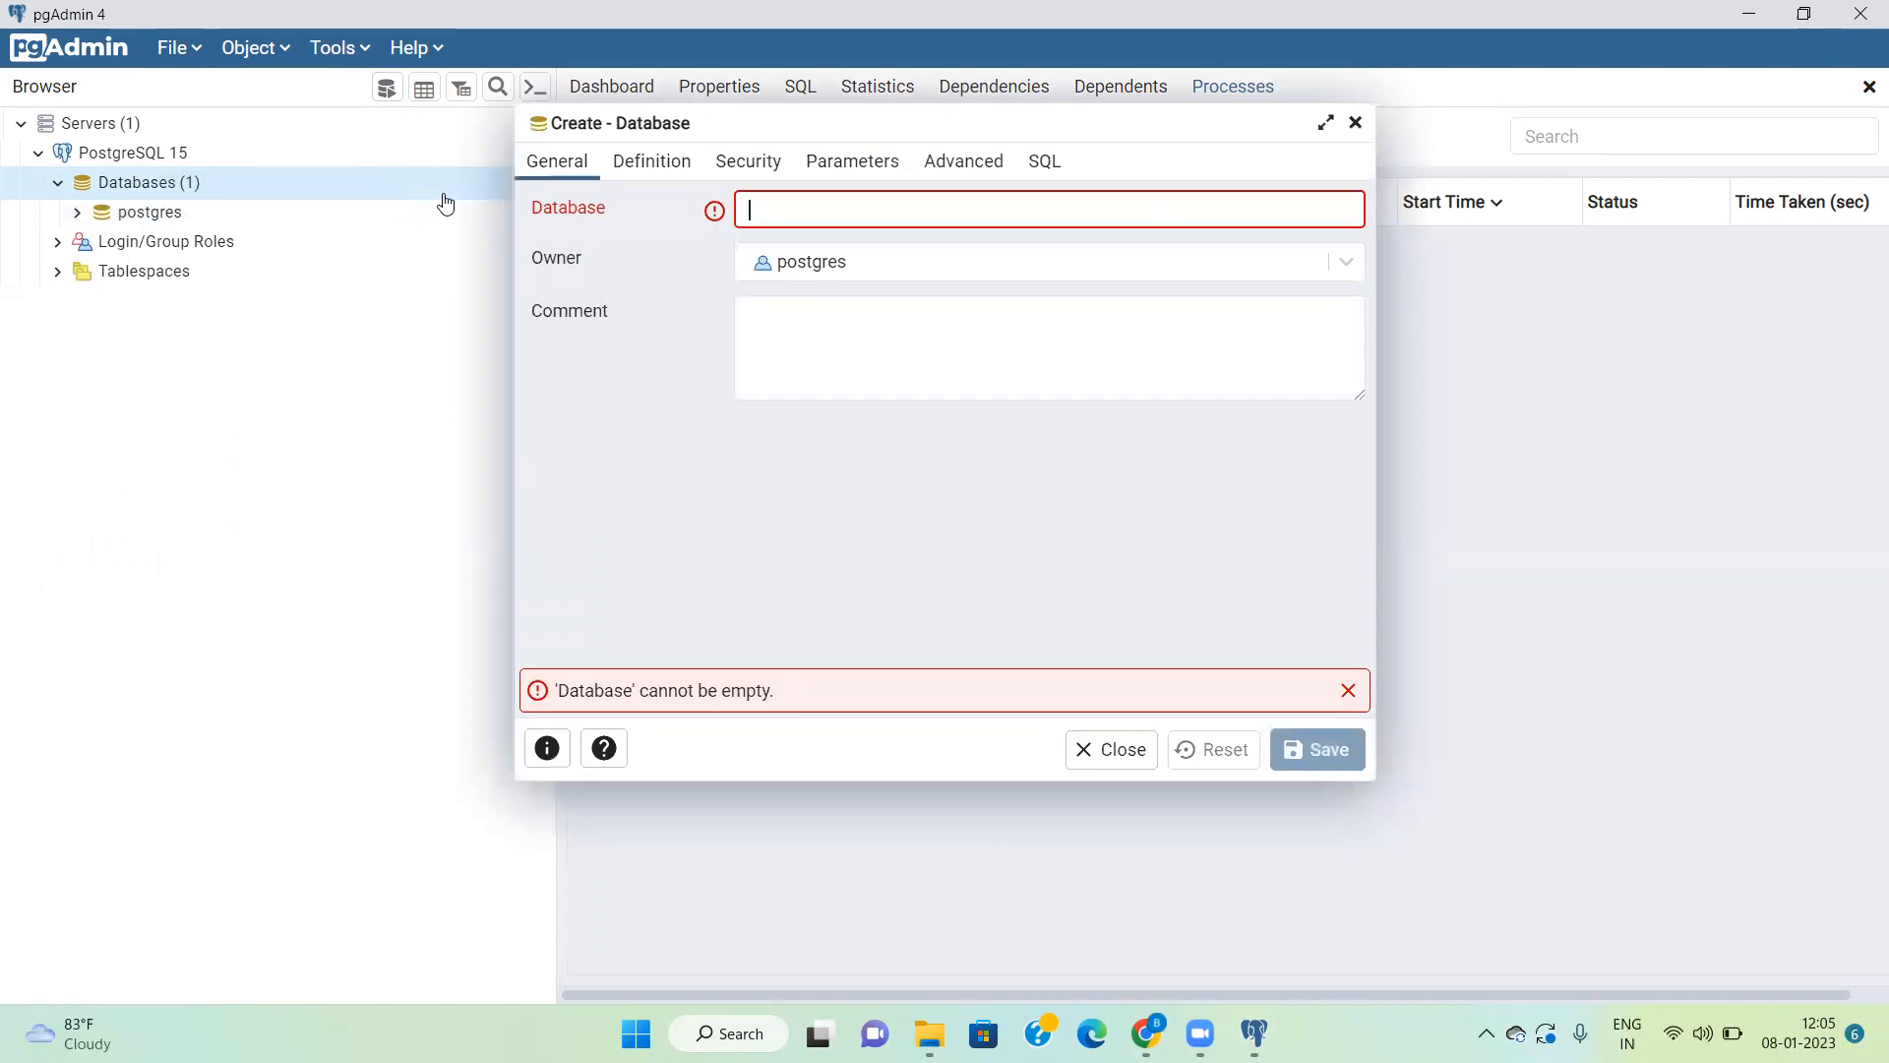
pyautogui.write('Besa')
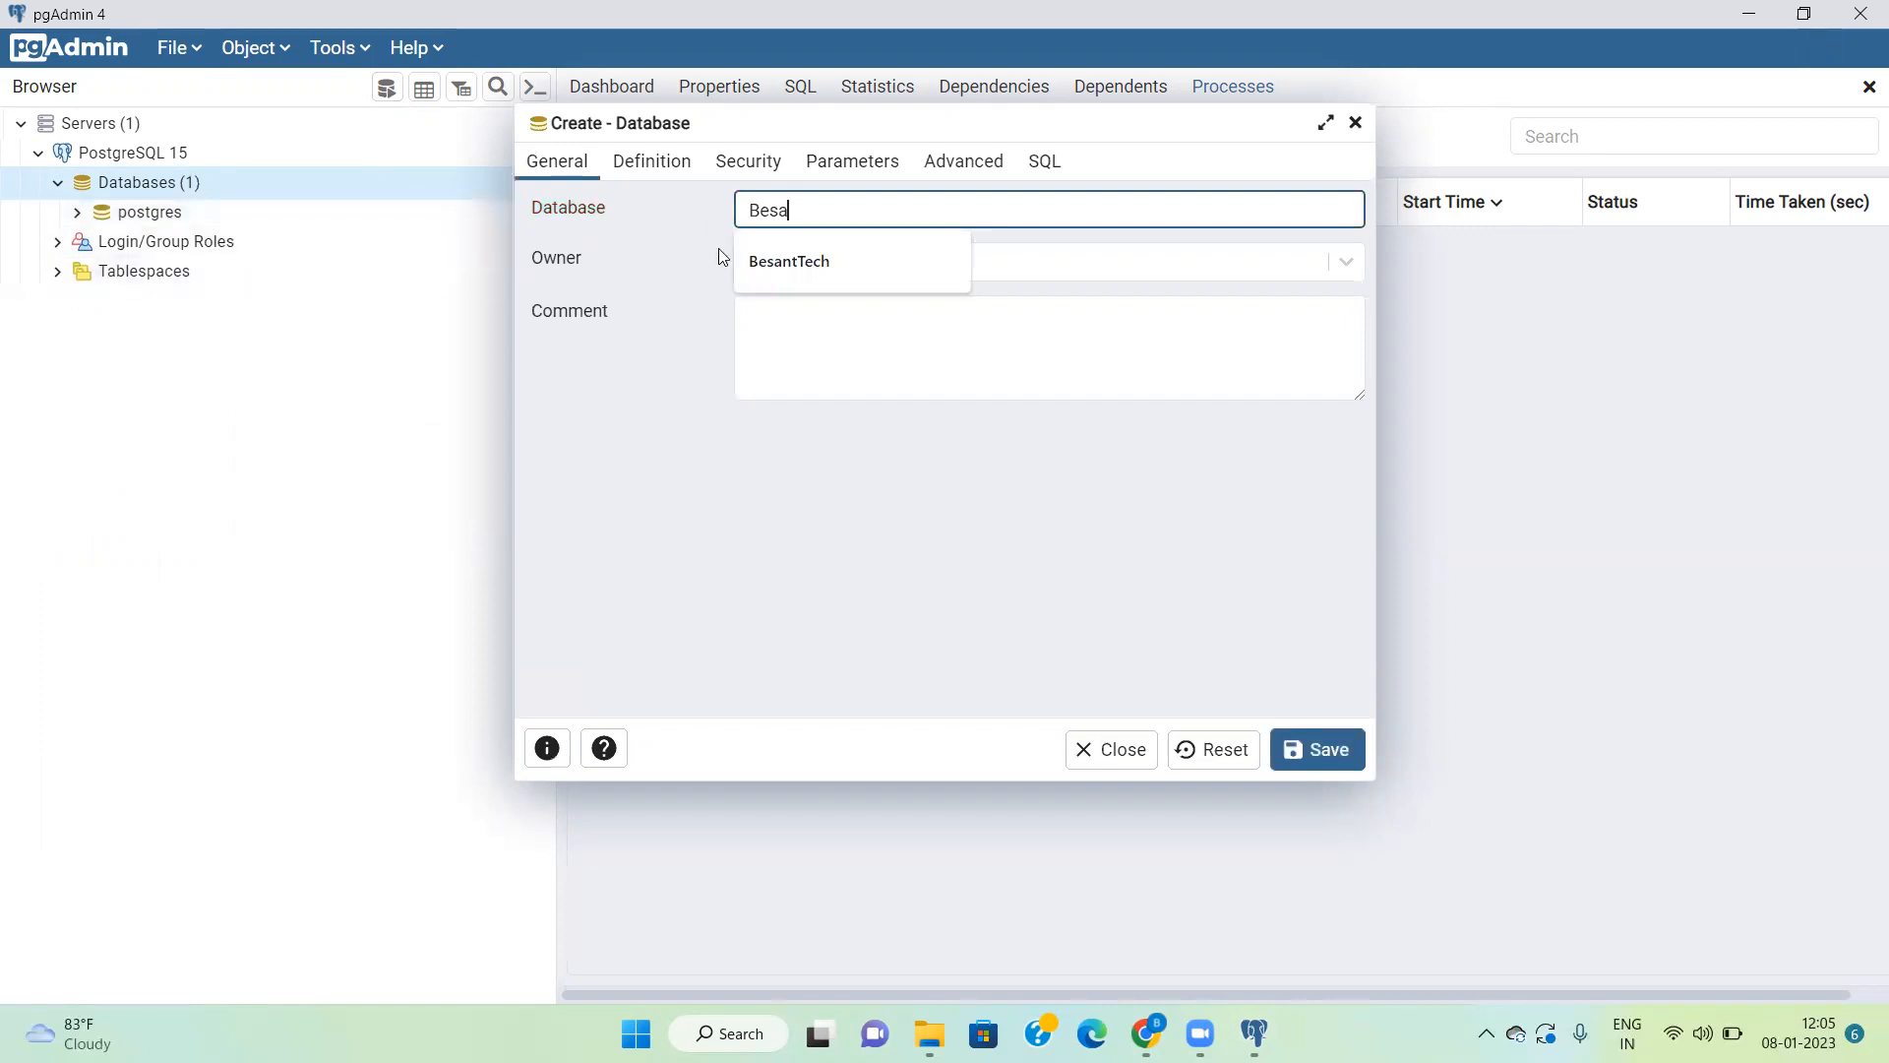
pyautogui.click(767, 259)
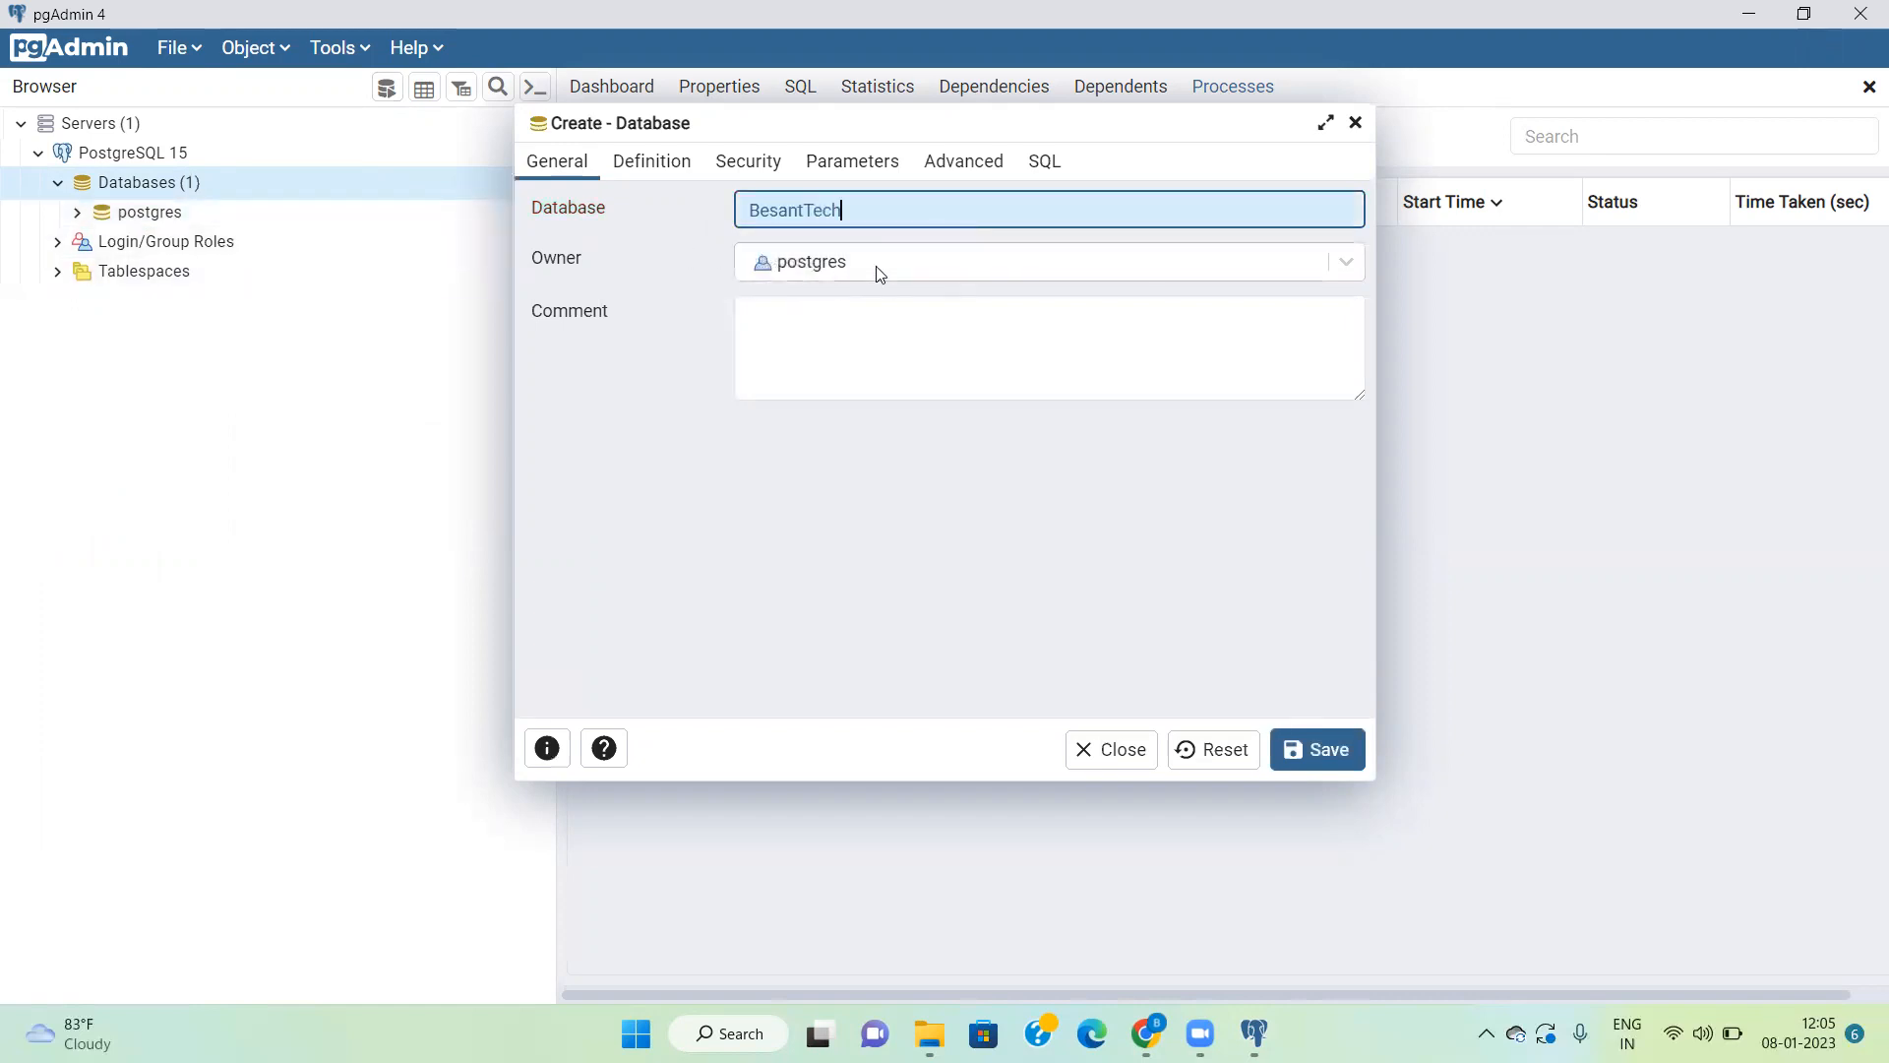
pyautogui.click(878, 337)
pyautogui.write('Thi')
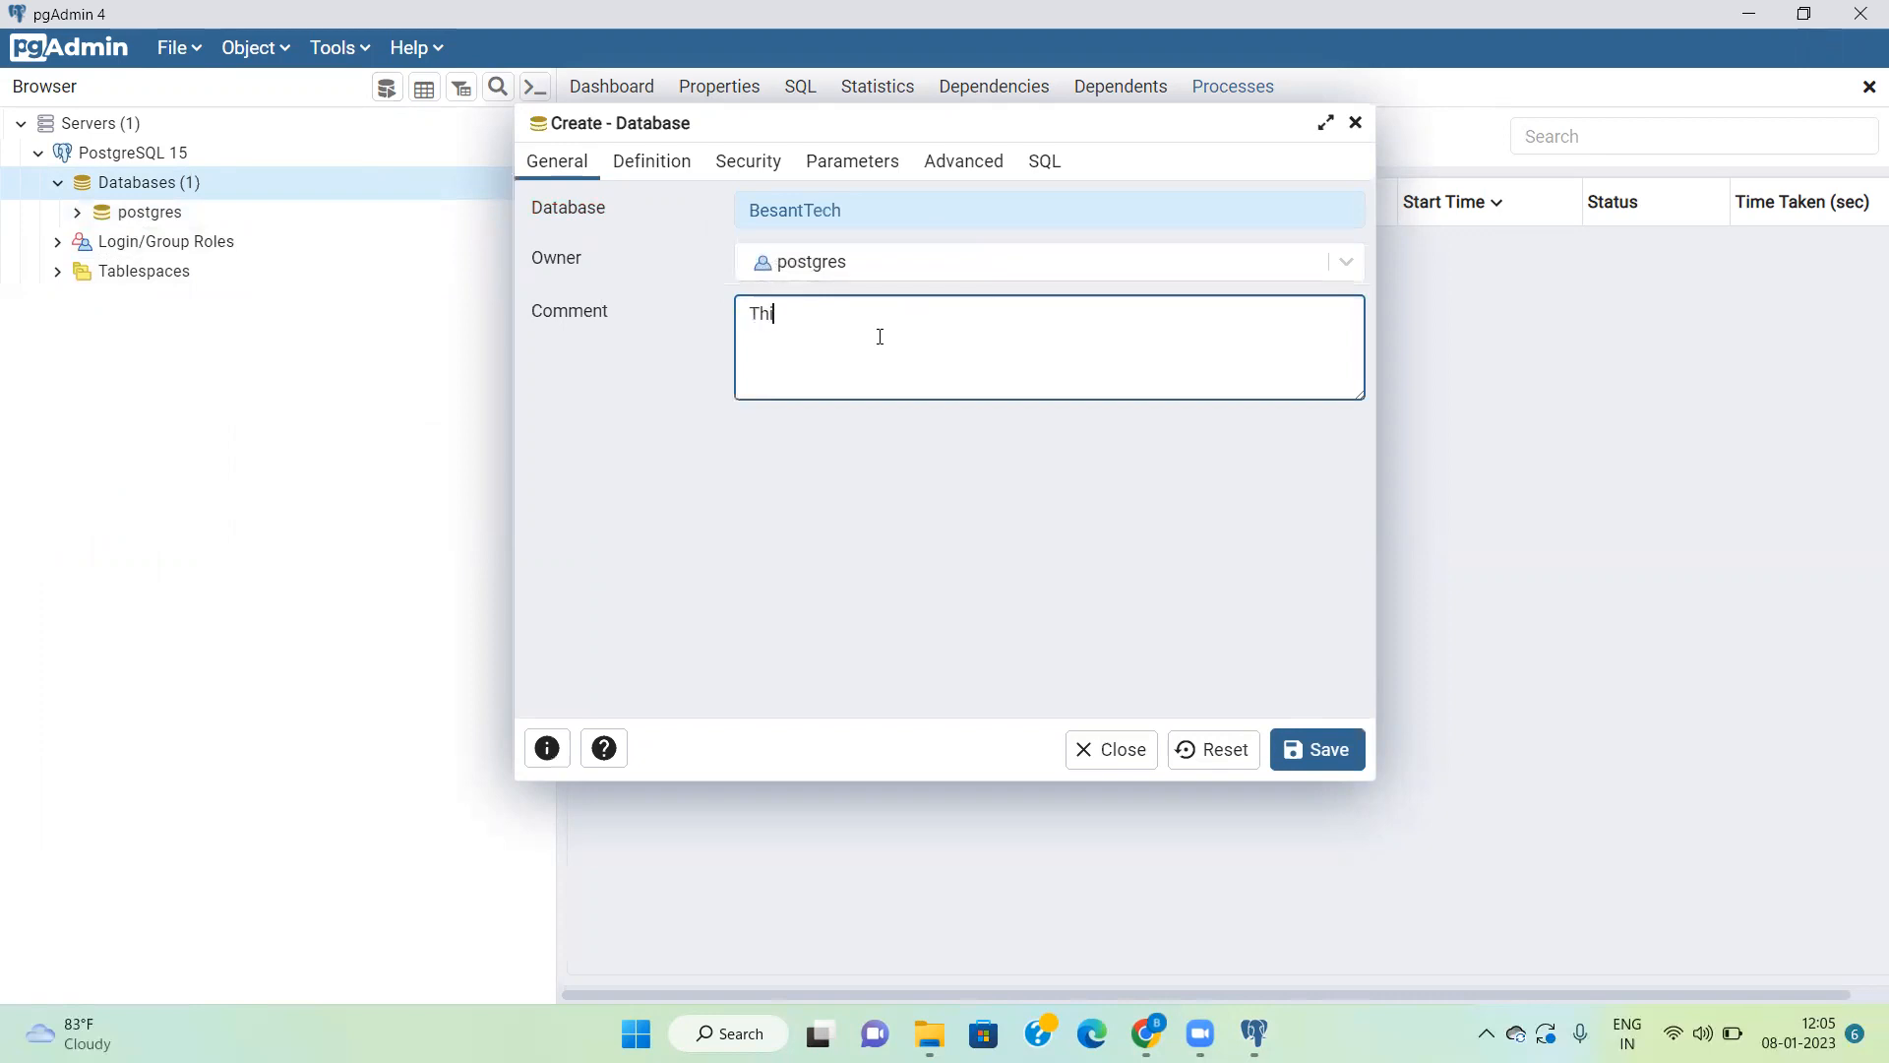
pyautogui.write('s is for training purpose')
# Step: Review the new database's definition, security, parameter and advanced settings and its generated SQL, and return to the general settings
pyautogui.click(644, 174)
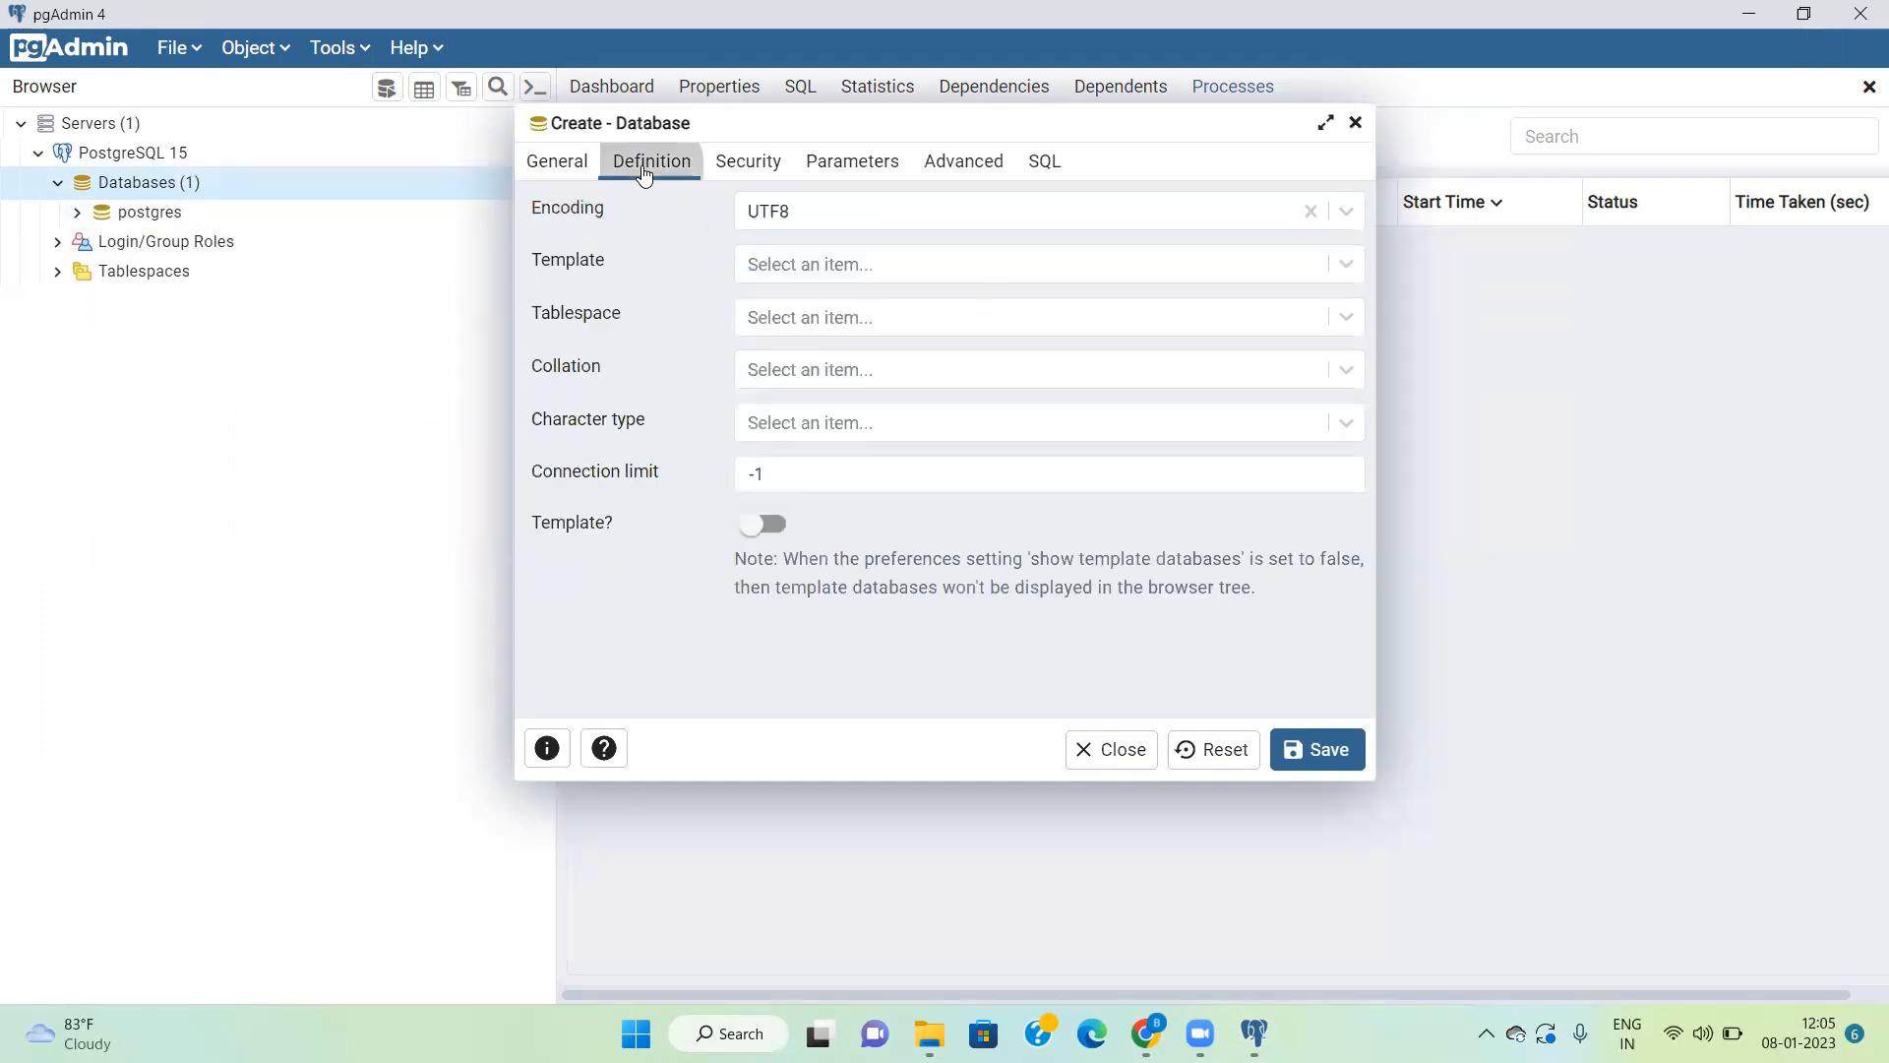
pyautogui.click(779, 170)
pyautogui.click(828, 166)
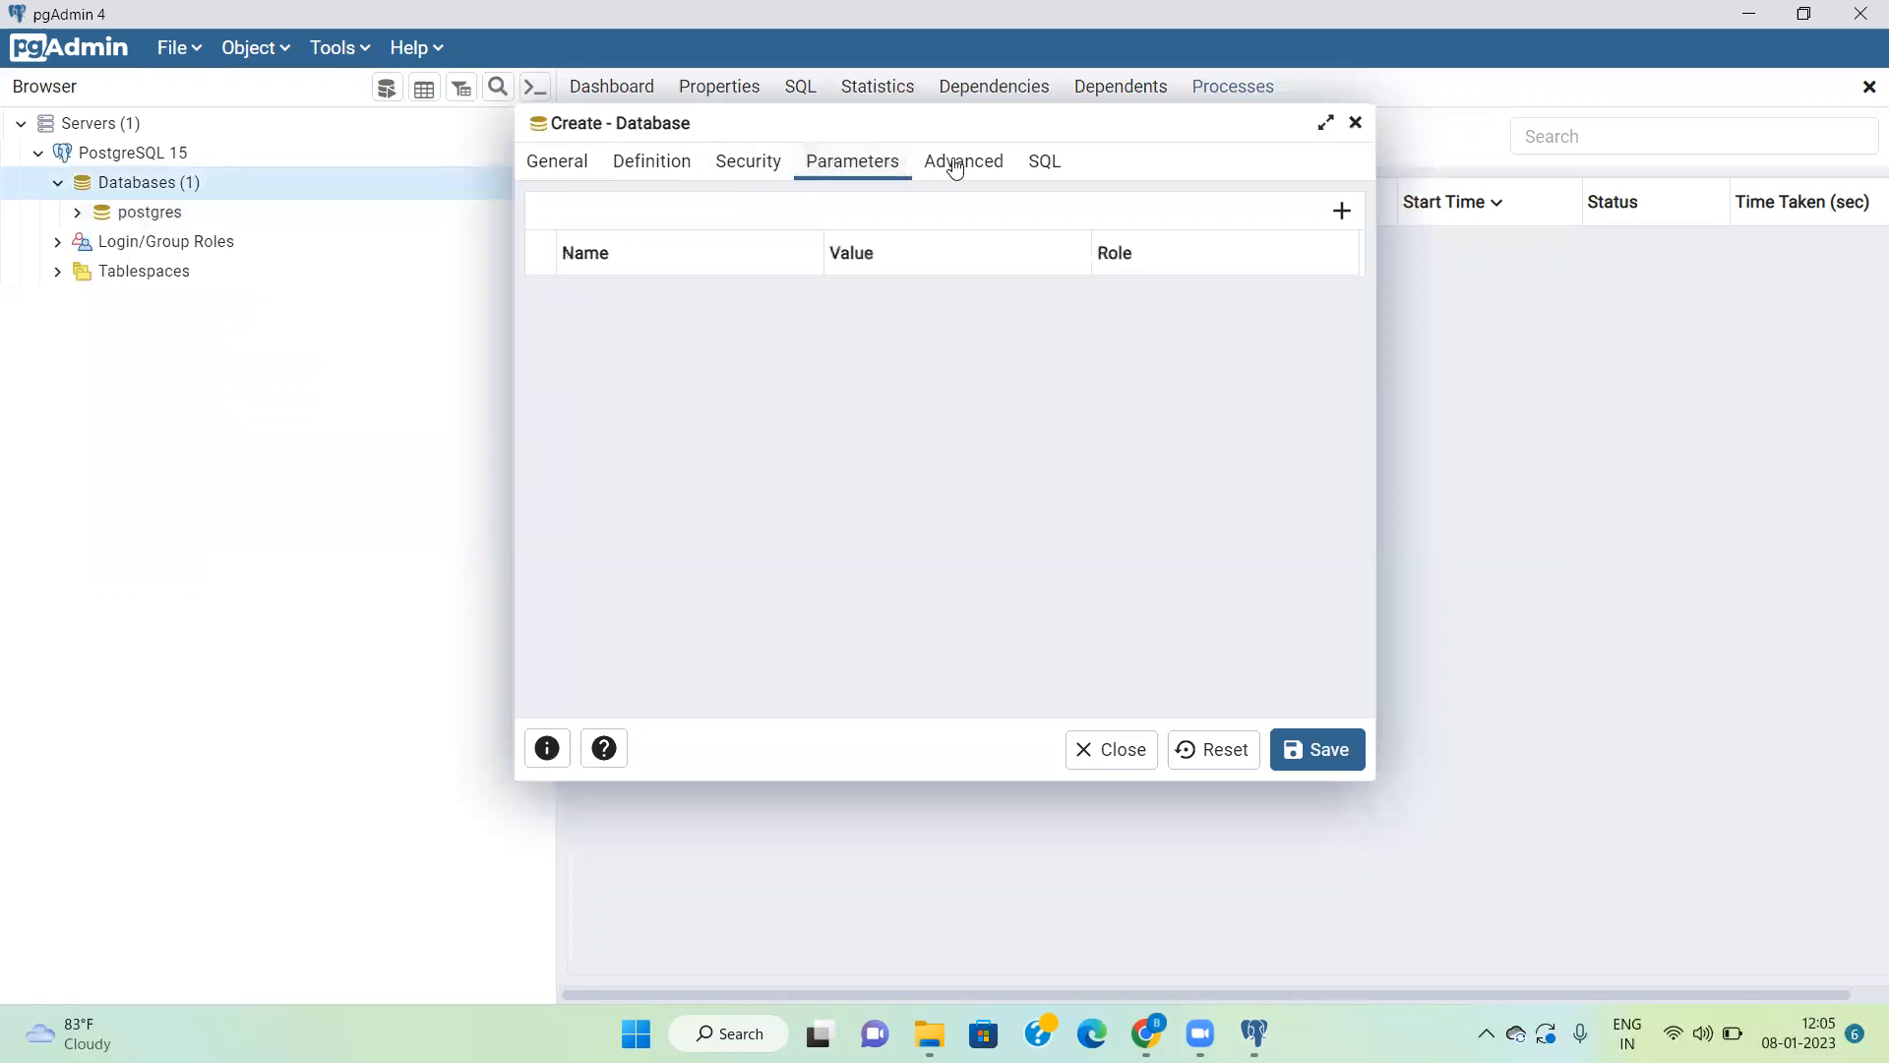
pyautogui.click(960, 165)
pyautogui.click(1045, 162)
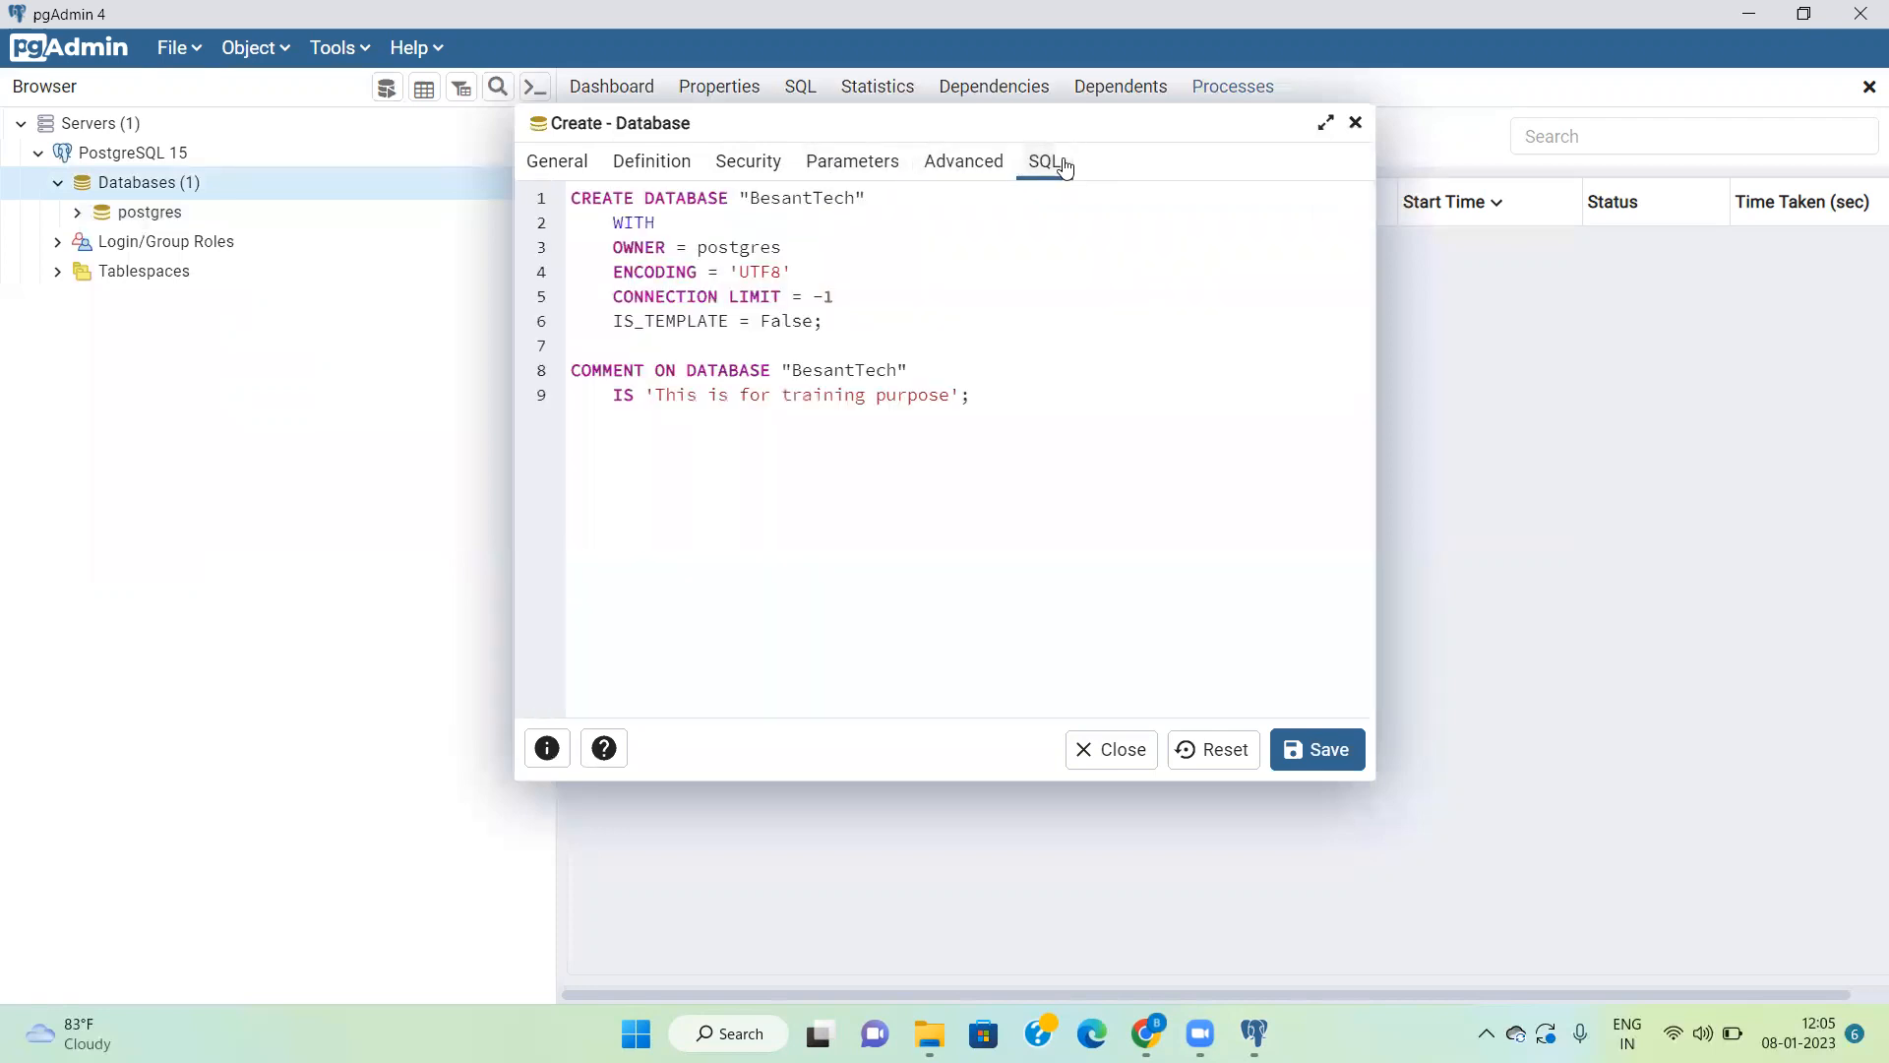
pyautogui.click(559, 165)
# Step: Try to save the new database under the name BesantTech
pyautogui.click(1304, 749)
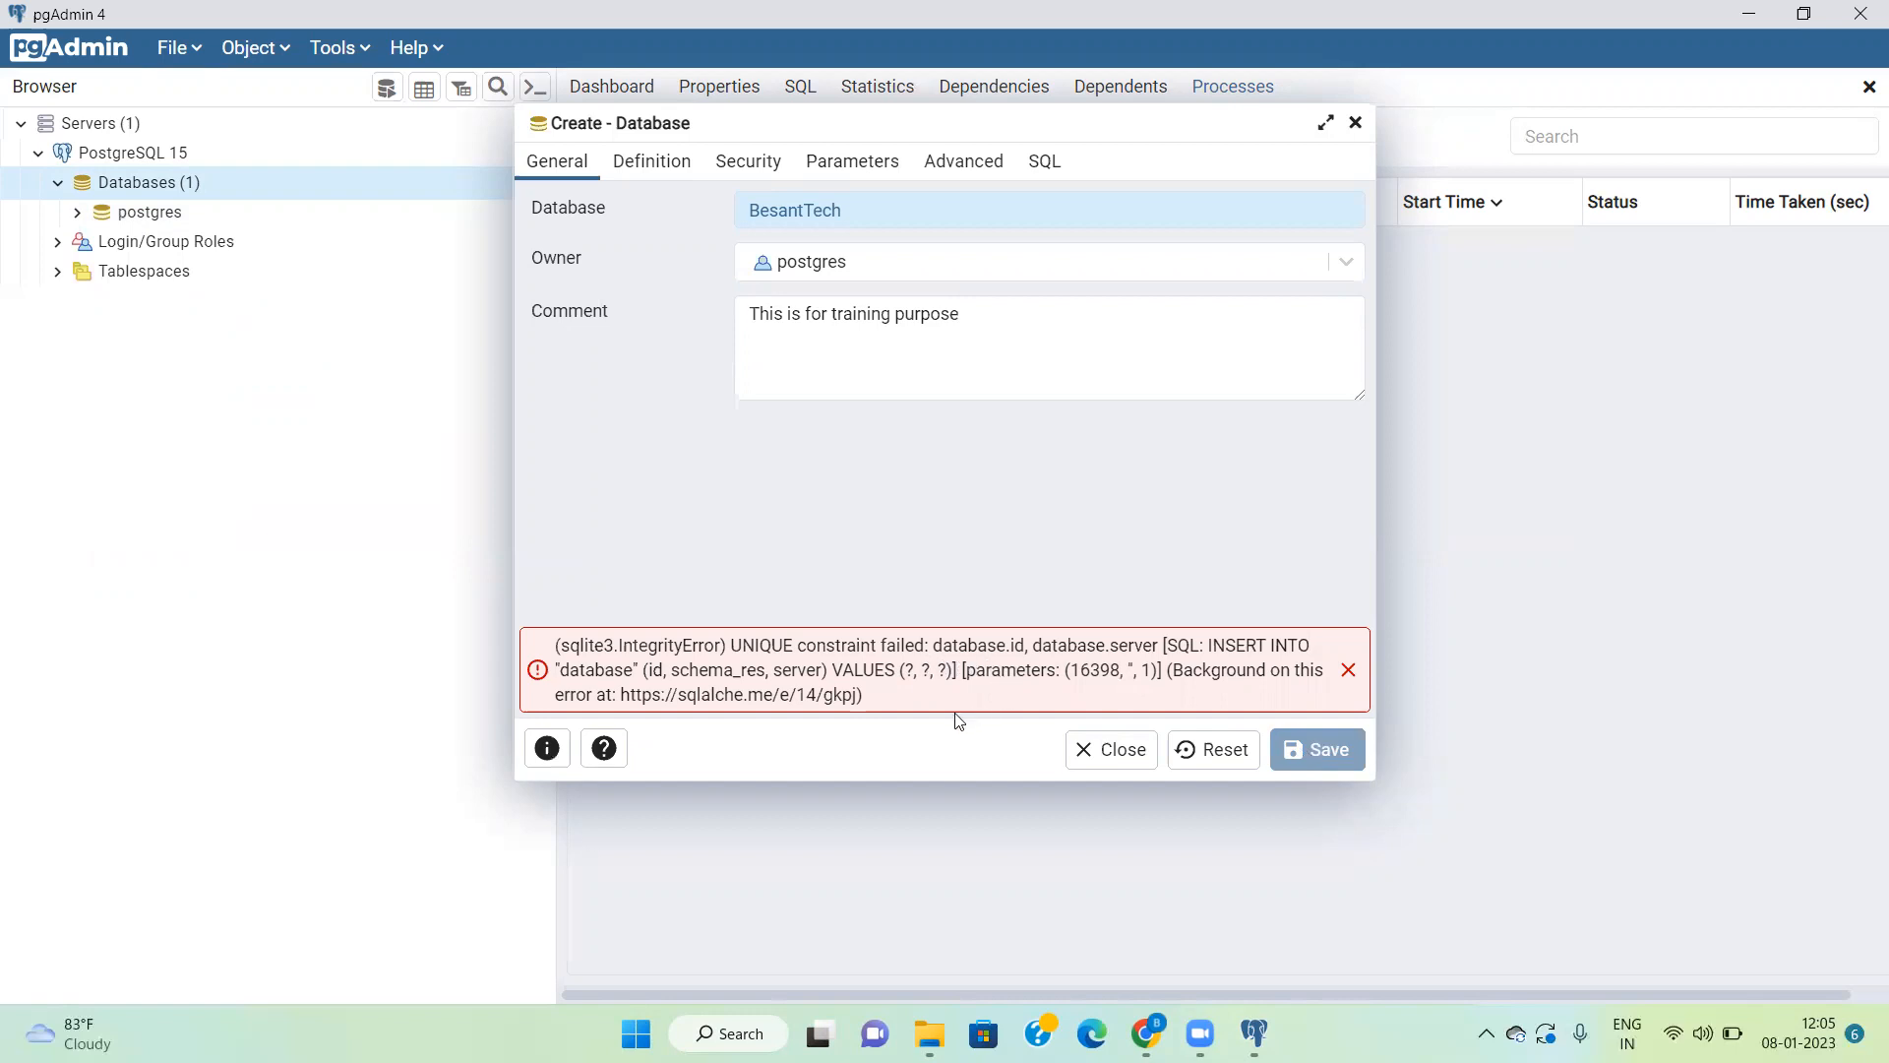
pyautogui.click(903, 326)
pyautogui.click(1348, 675)
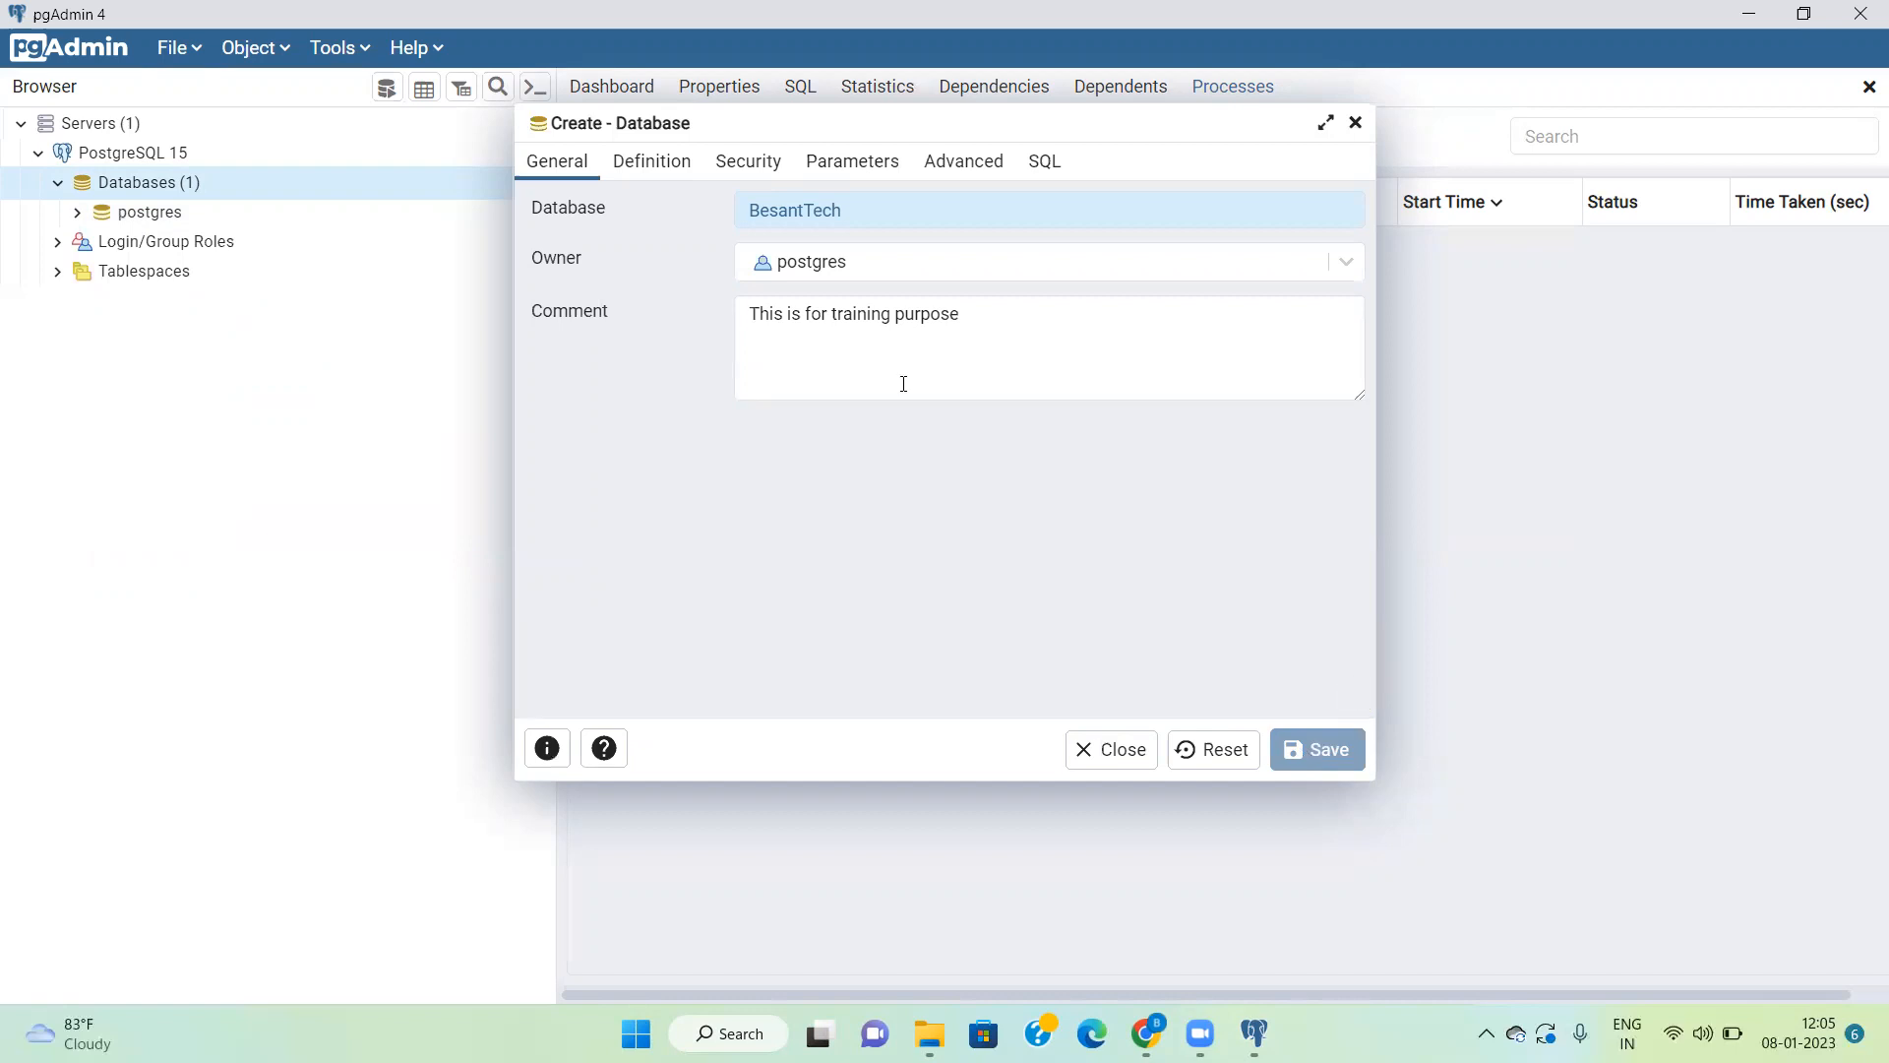
# Step: Change the new database's name to BesantTechnology and save it
pyautogui.click(887, 217)
pyautogui.press('BackSpace')
pyautogui.press('BackSpace')
pyautogui.press('BackSpace')
pyautogui.press('BackSpace')
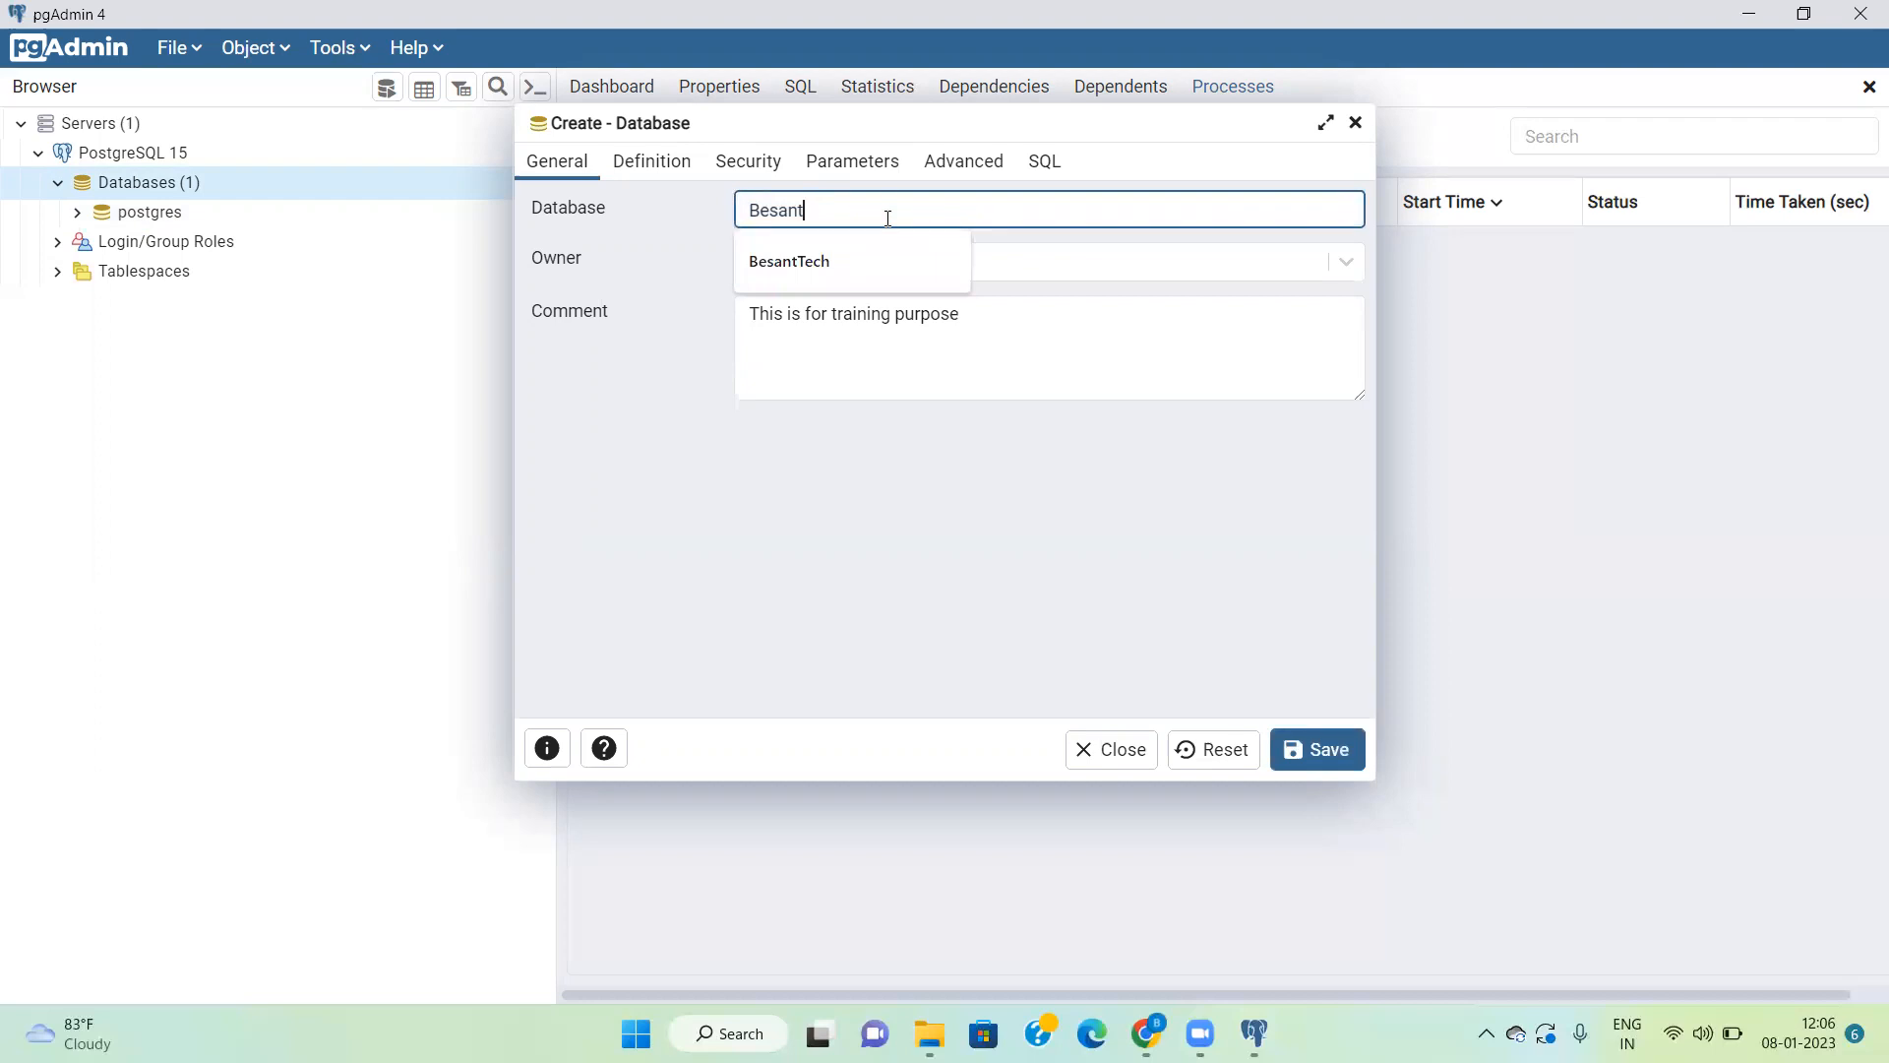
pyautogui.write('Tech')
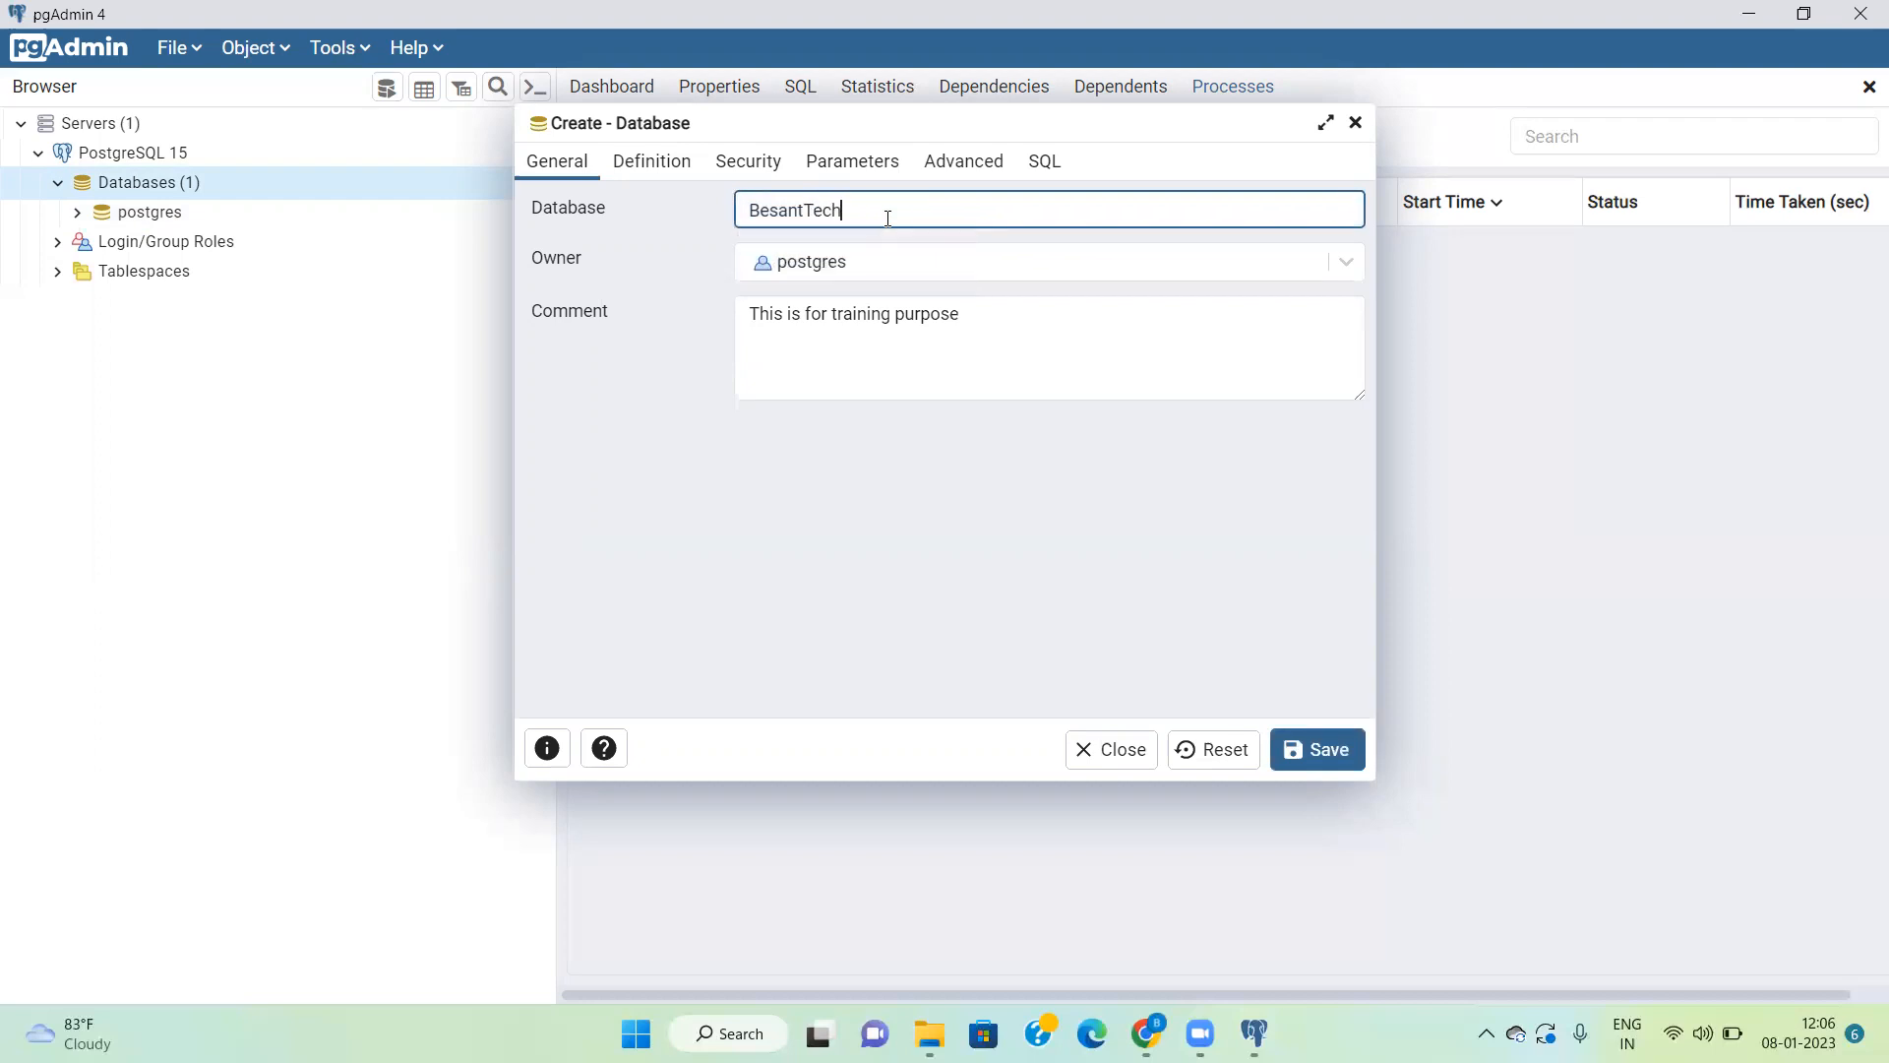
pyautogui.write('nology')
pyautogui.click(1321, 751)
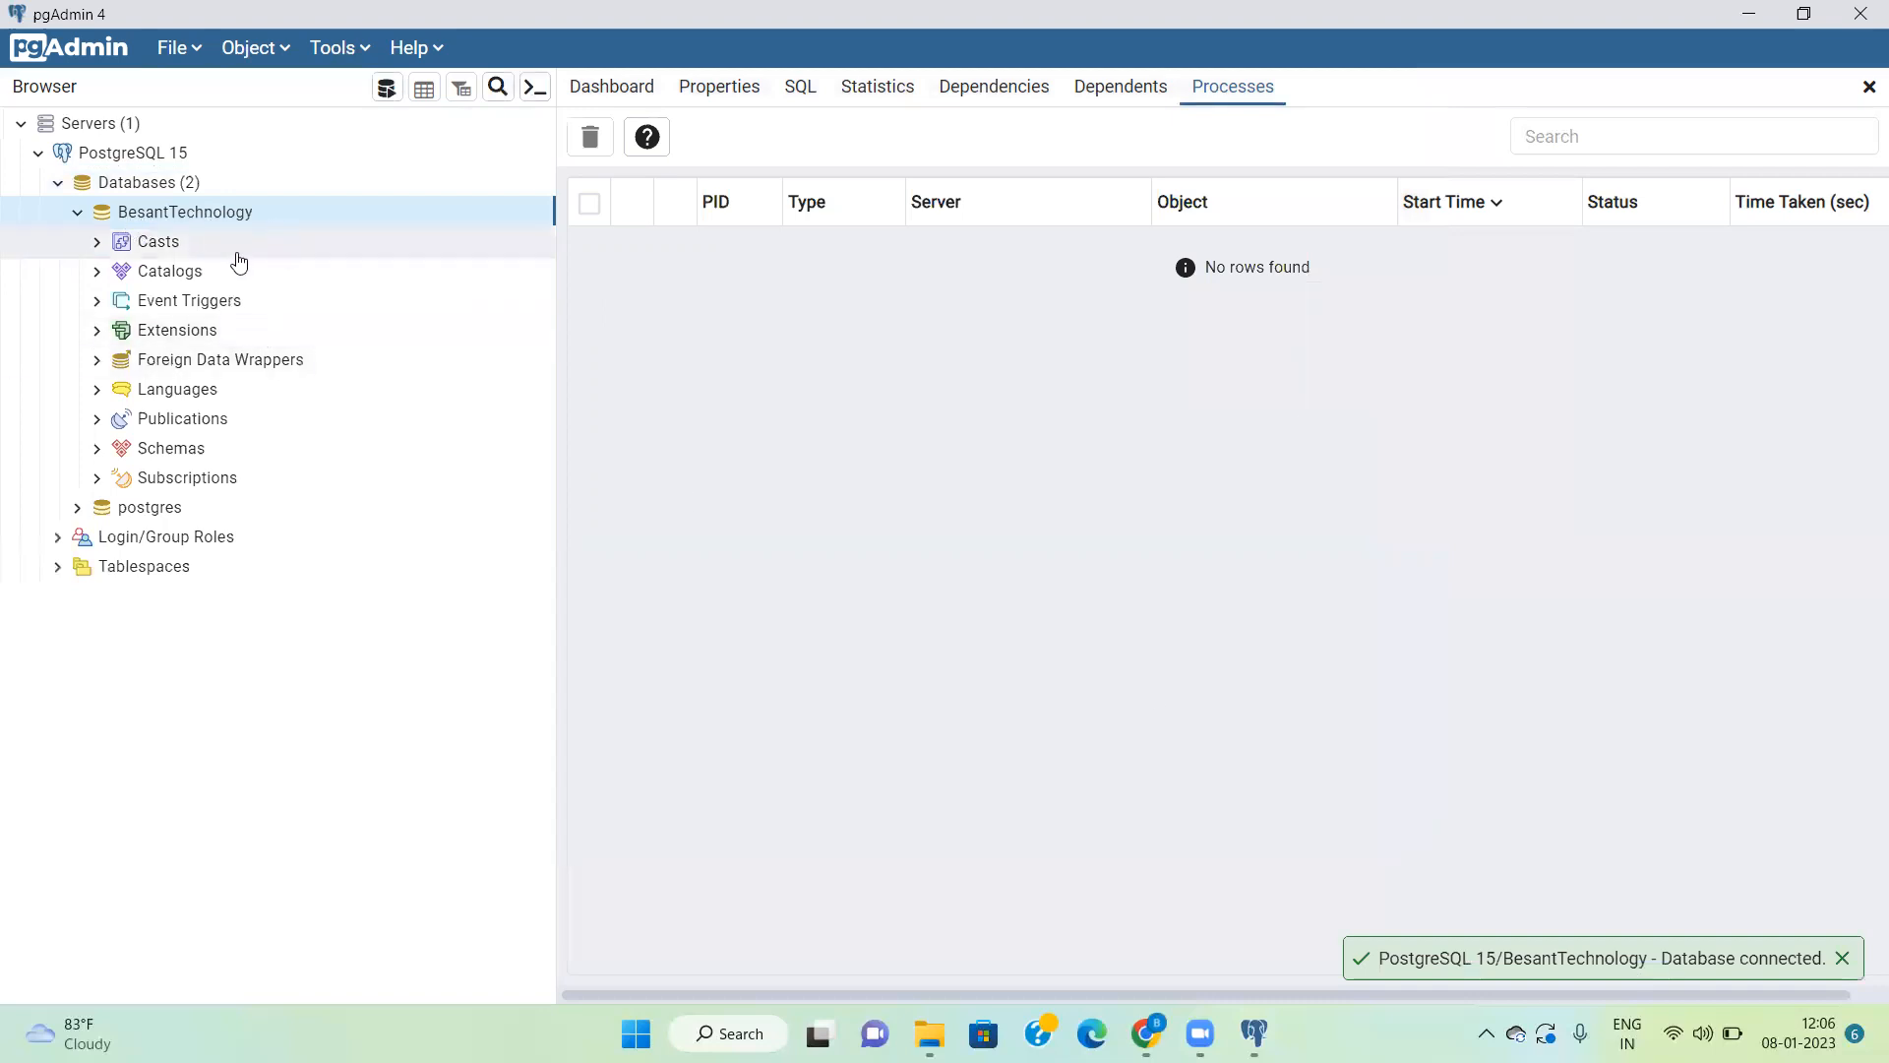
# Step: Expand the BesantTechnology database down to its public schema and open a Query Tool for this database
pyautogui.click(77, 214)
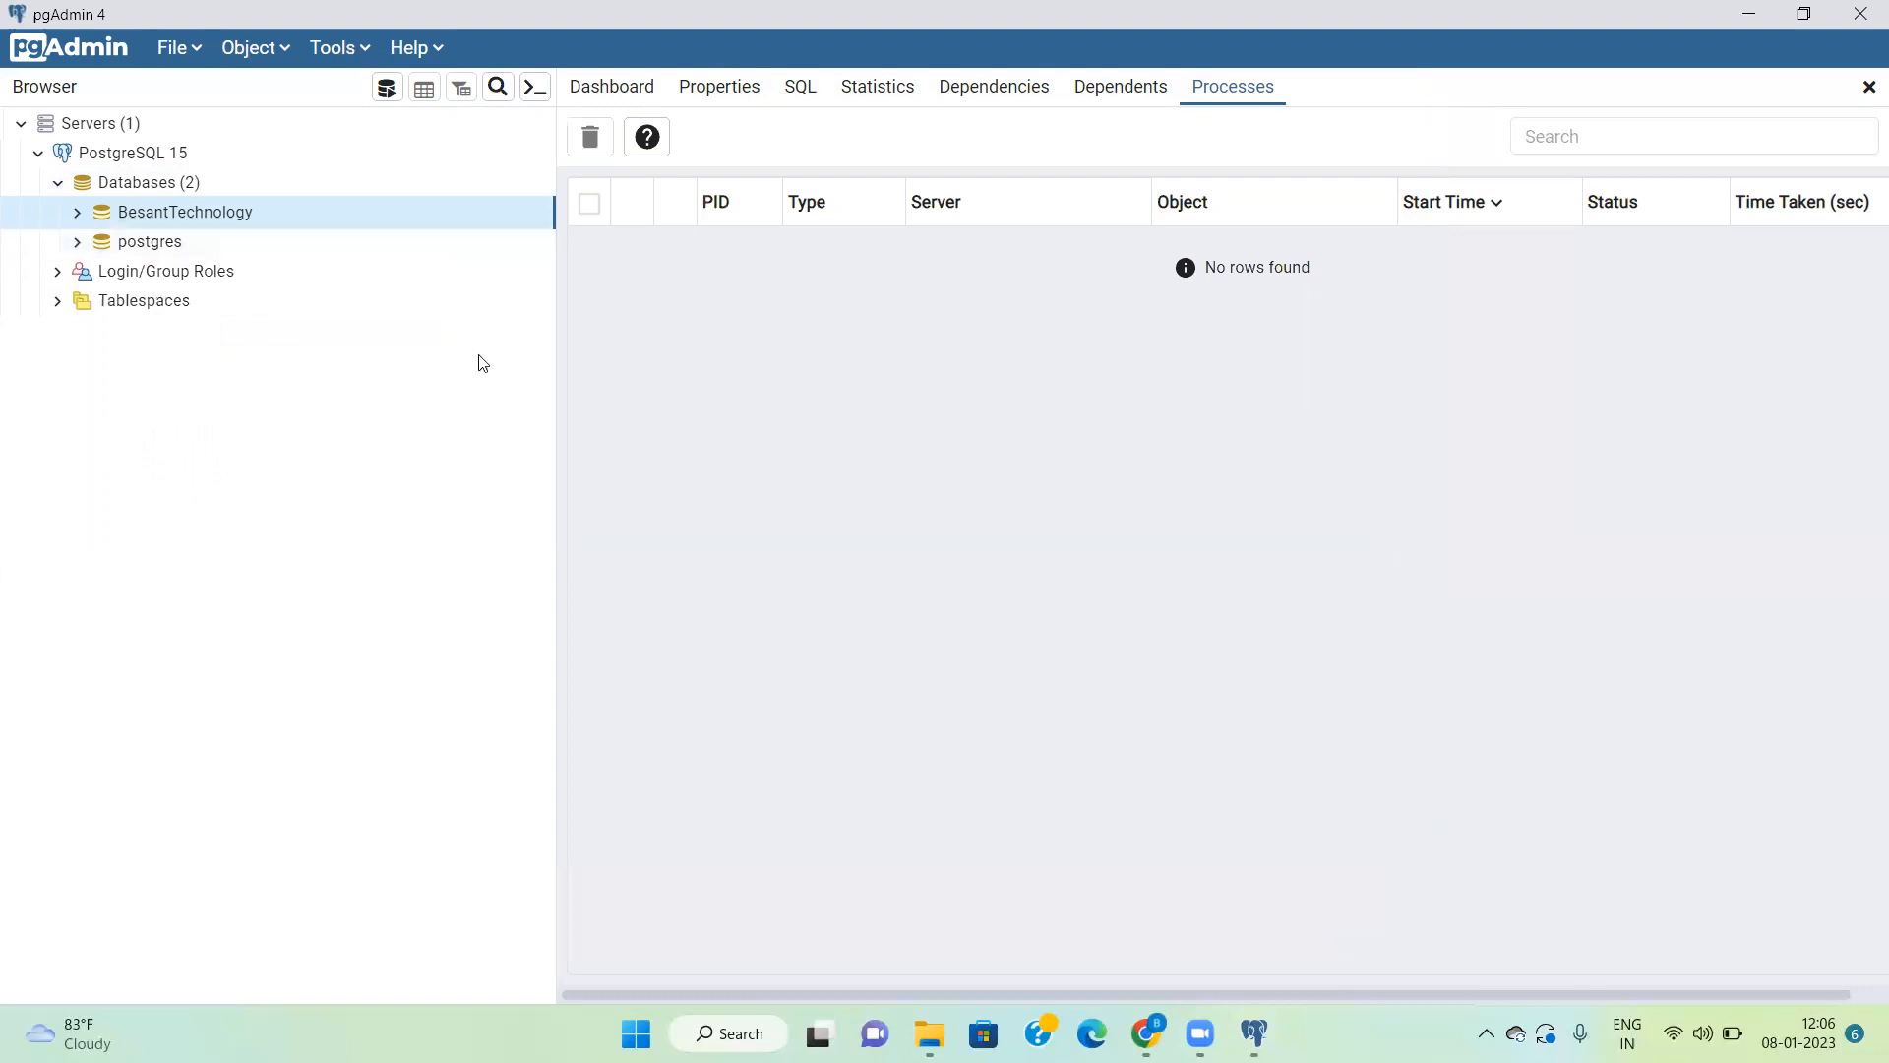
pyautogui.click(78, 214)
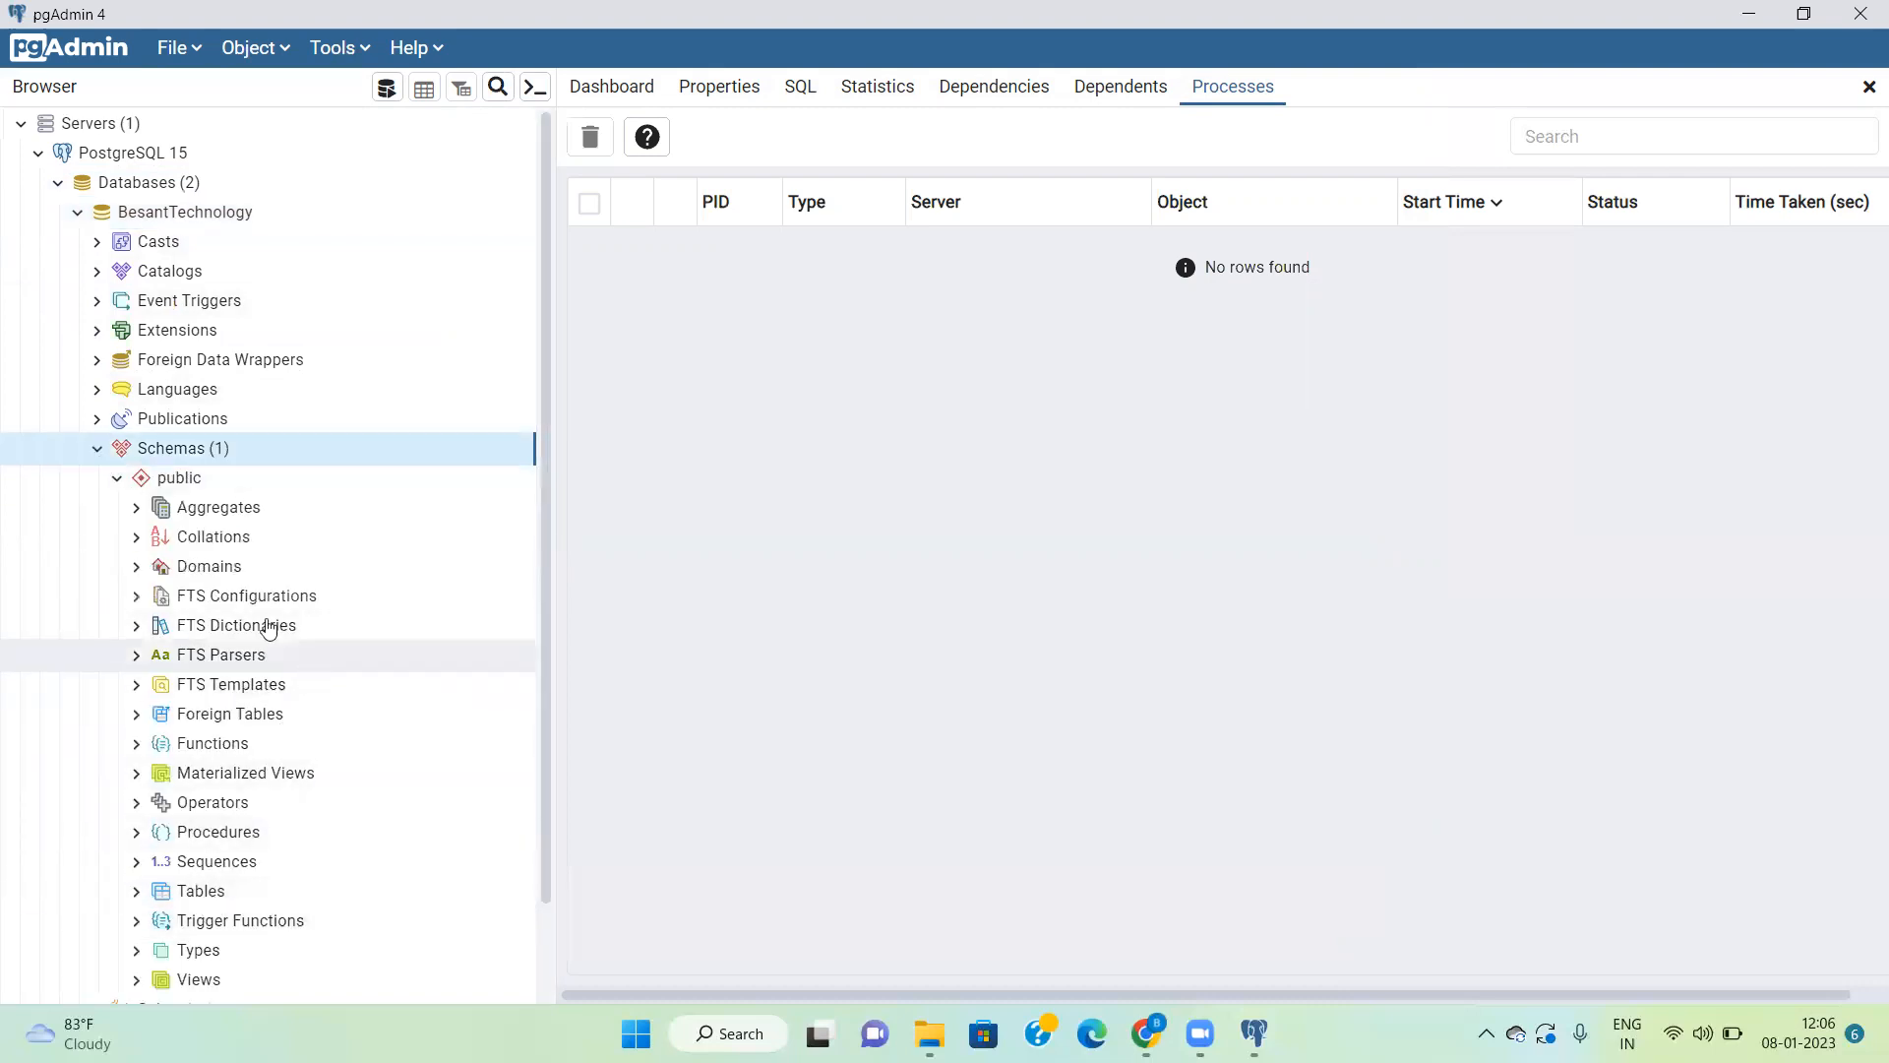
pyautogui.rightClick(192, 458)
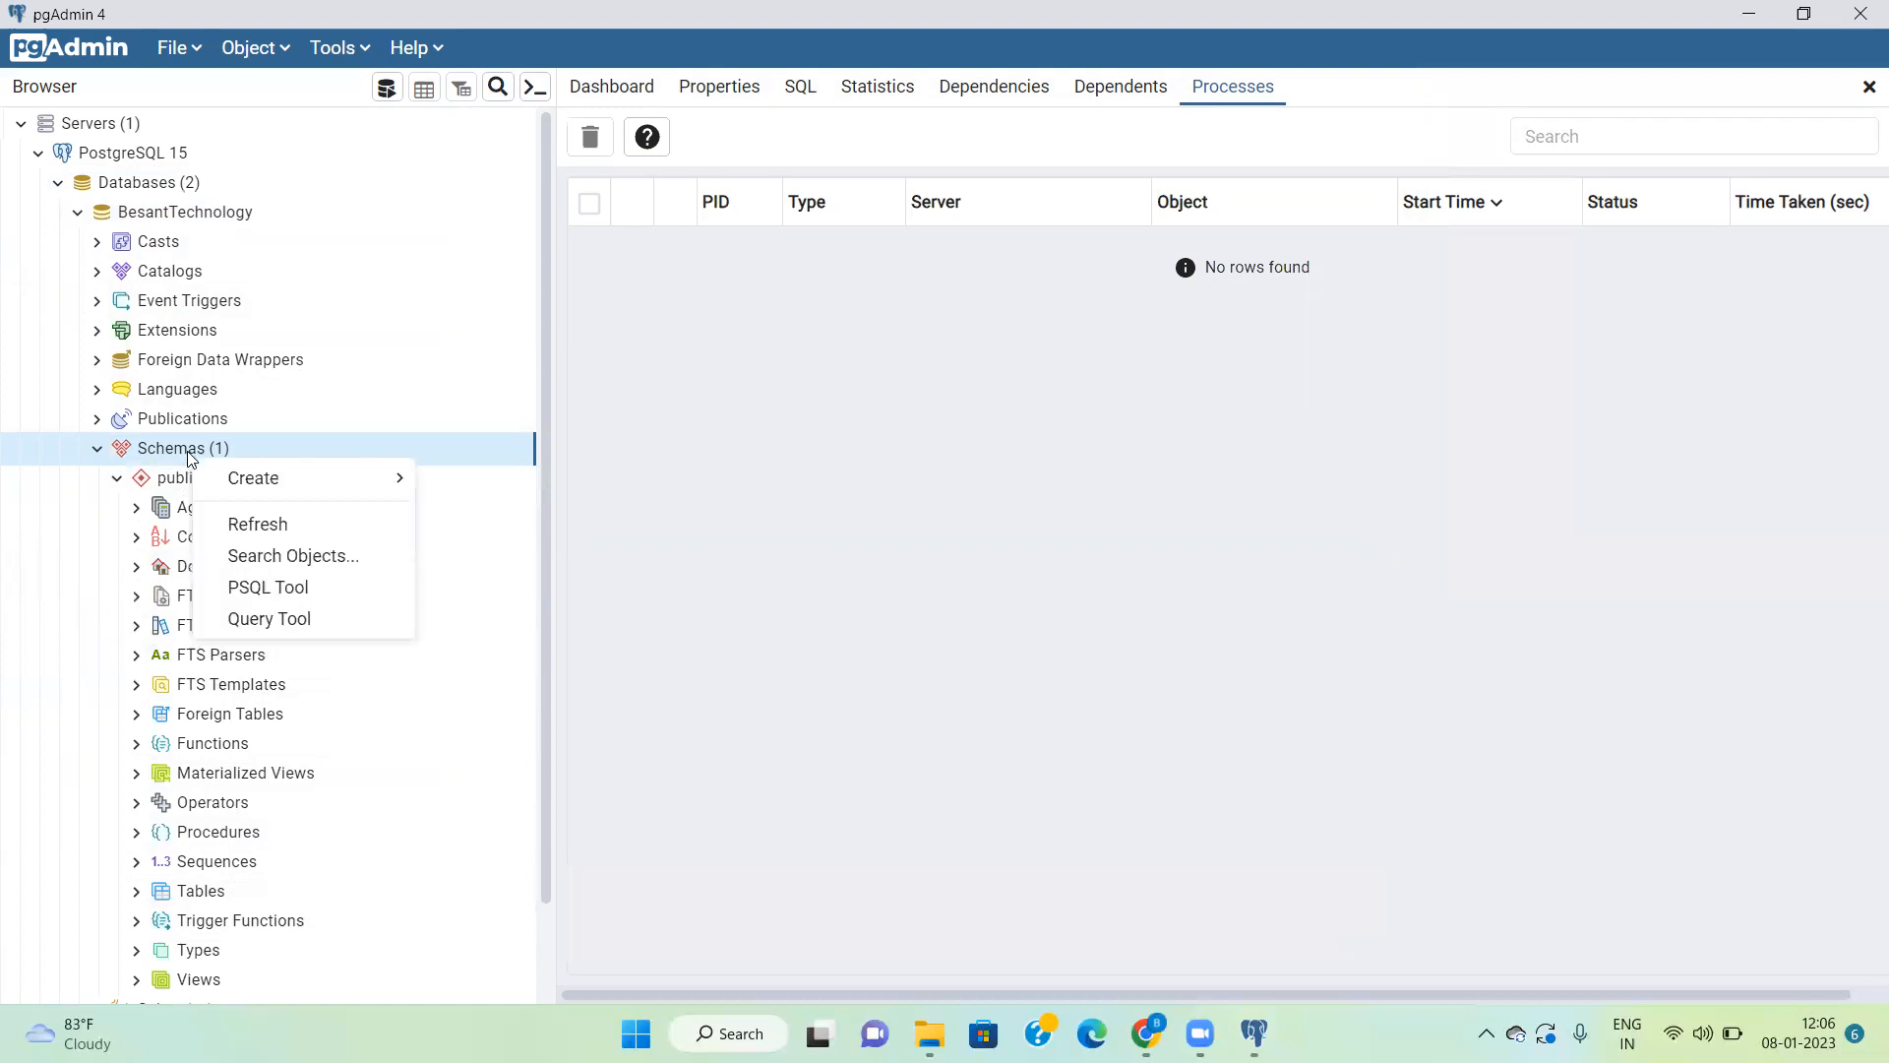
pyautogui.click(254, 622)
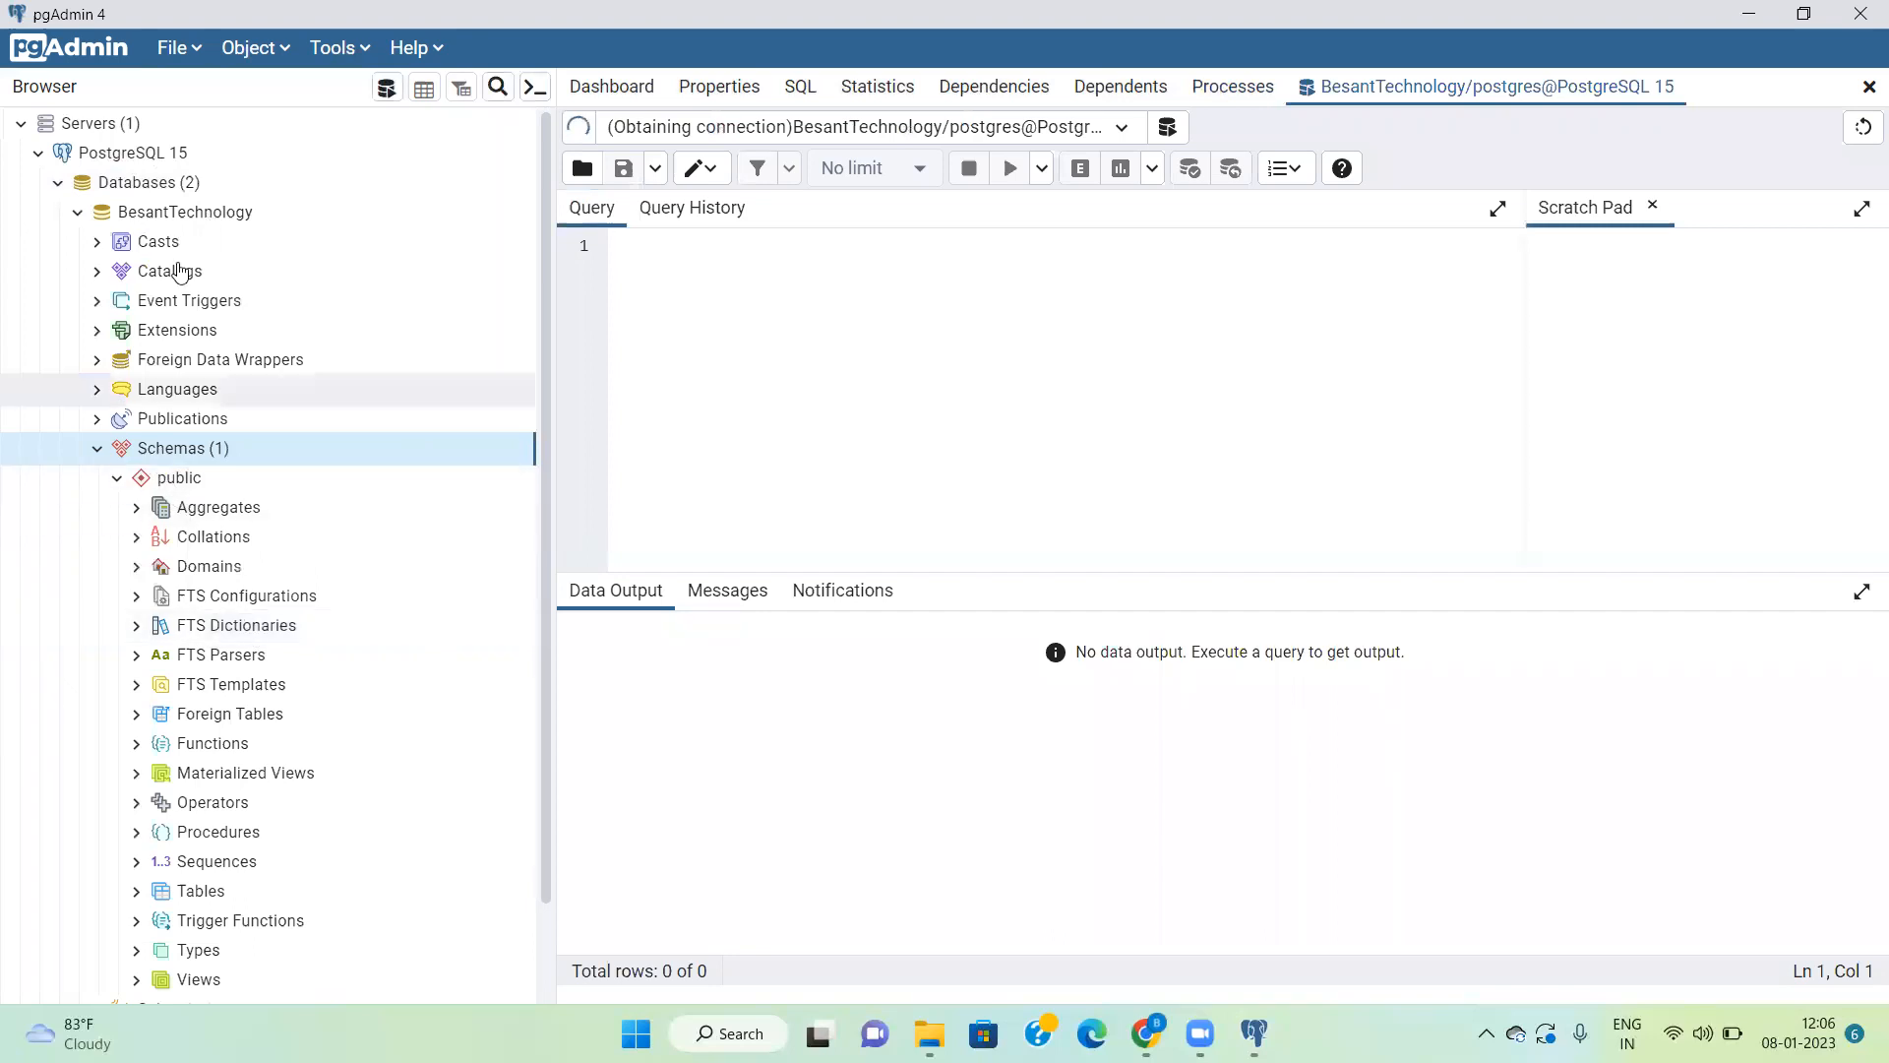
pyautogui.rightClick(180, 214)
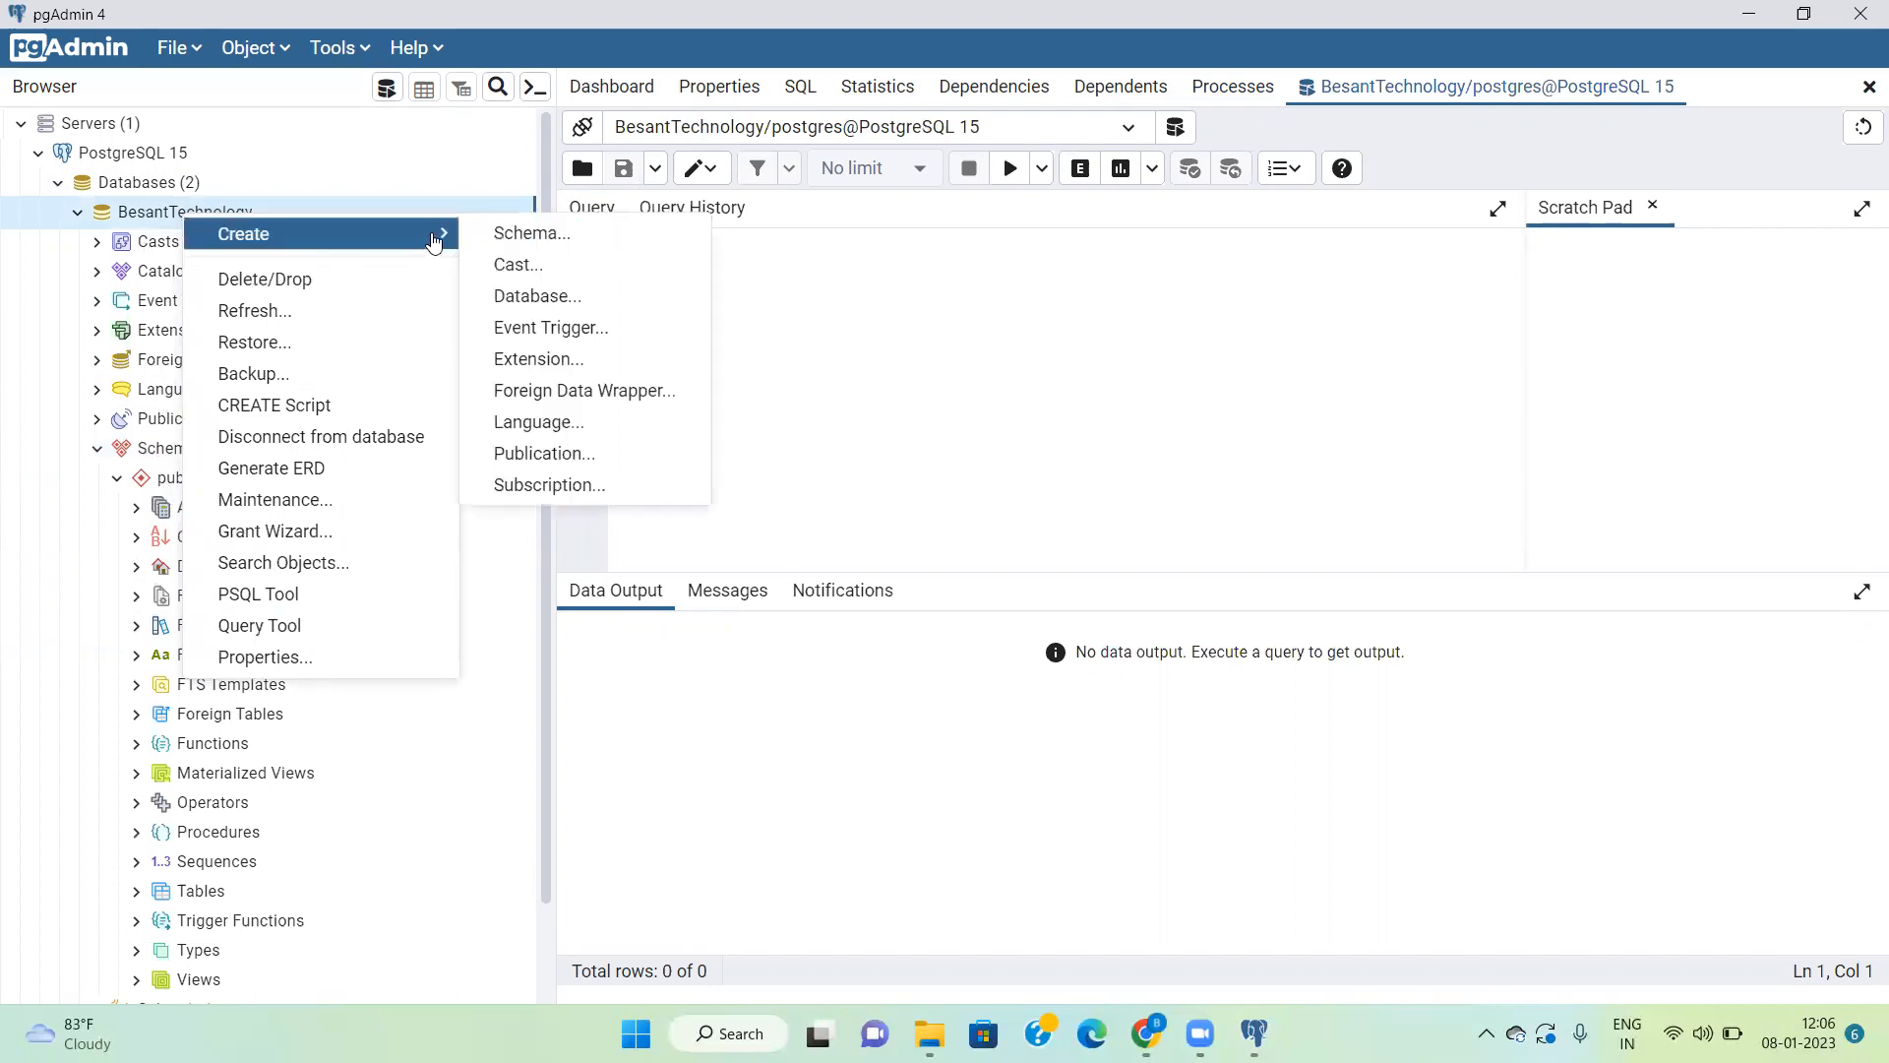
pyautogui.click(439, 160)
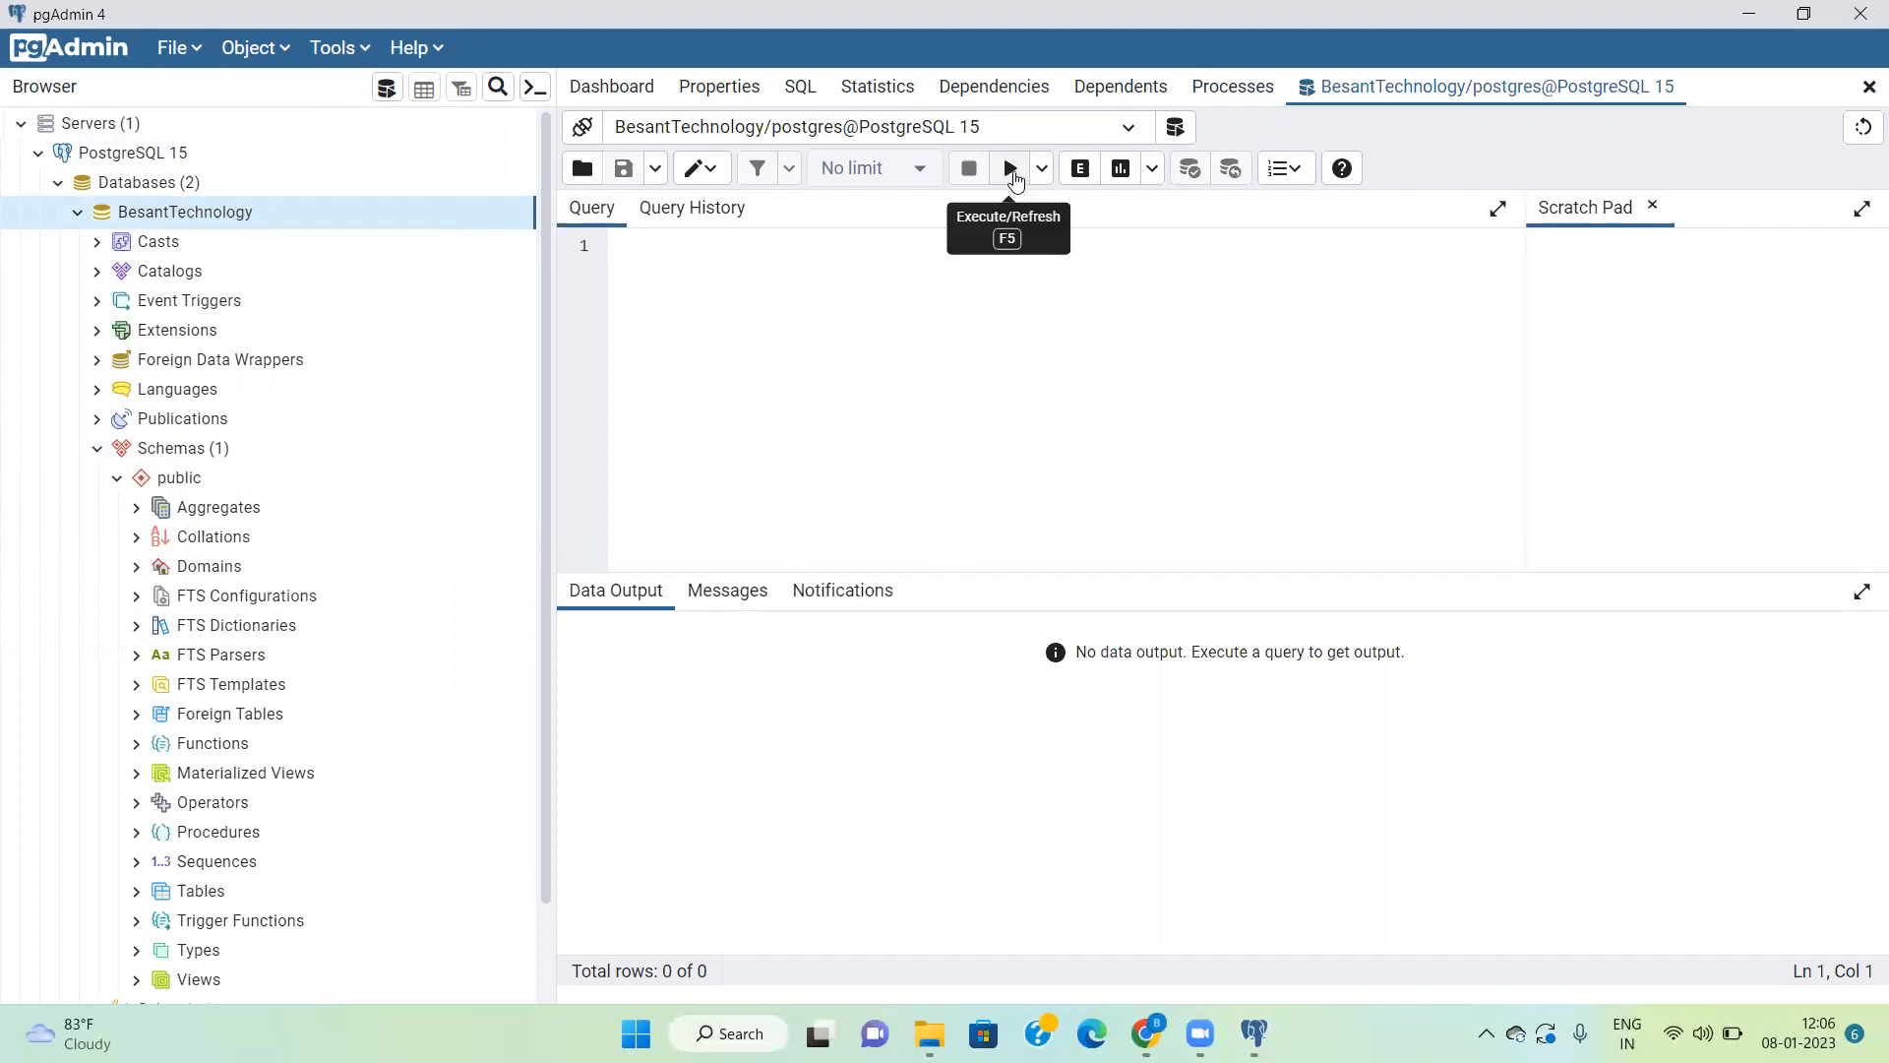
# Step: Write the query "select * from user;" and execute it on the BesantTechnology database
pyautogui.click(812, 287)
pyautogui.write('select ')
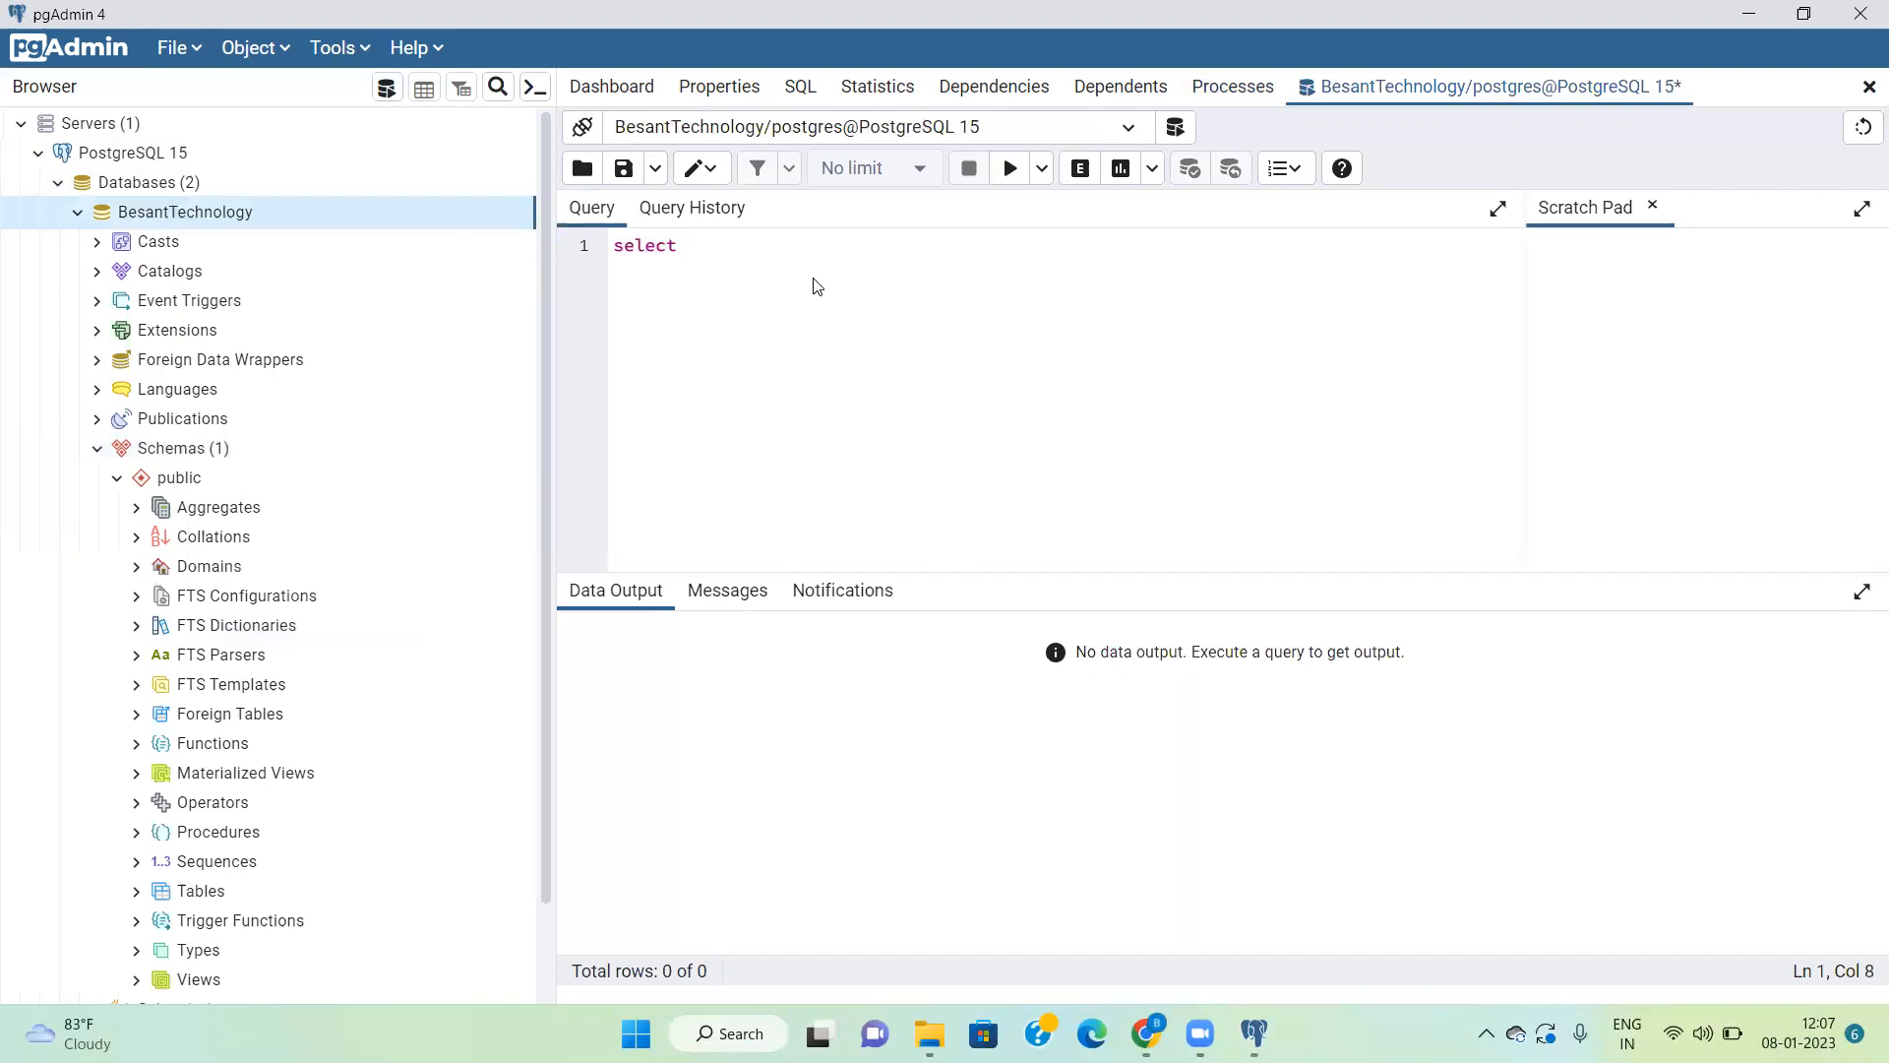
pyautogui.write('* from user;')
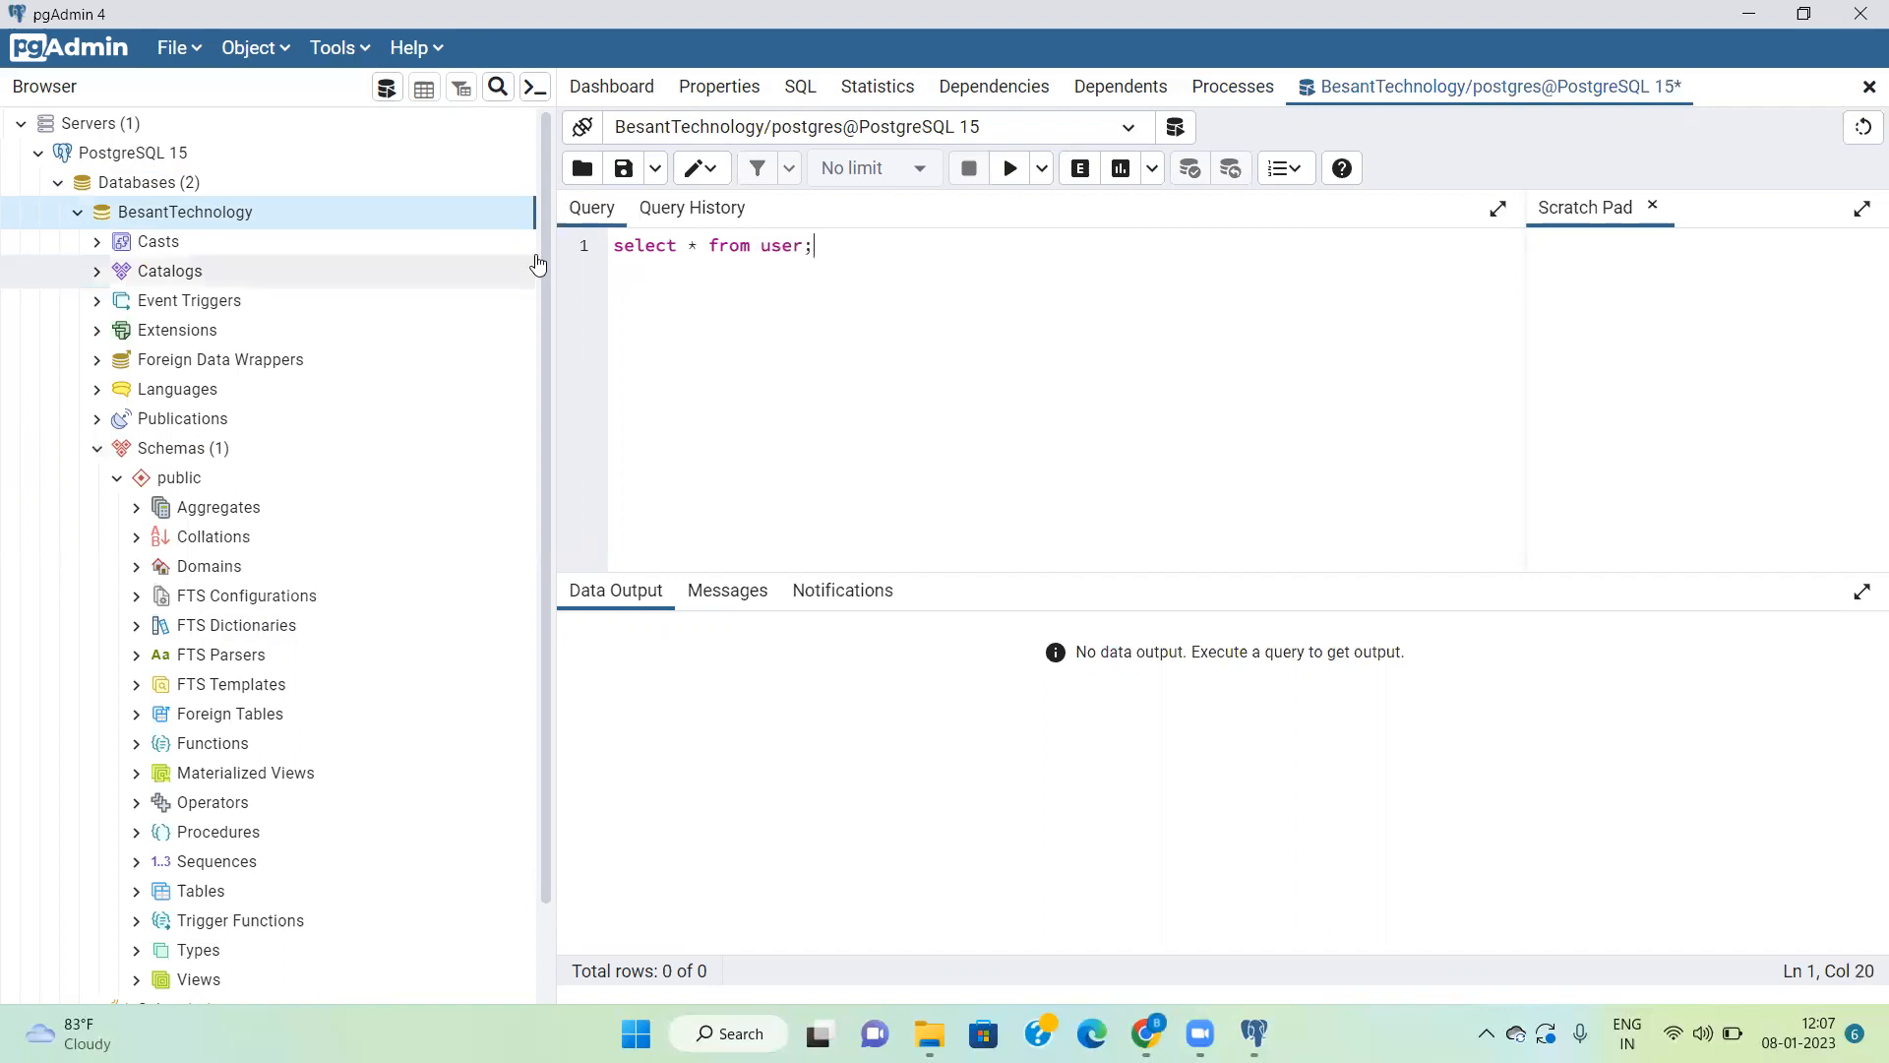
pyautogui.tripleClick(668, 246)
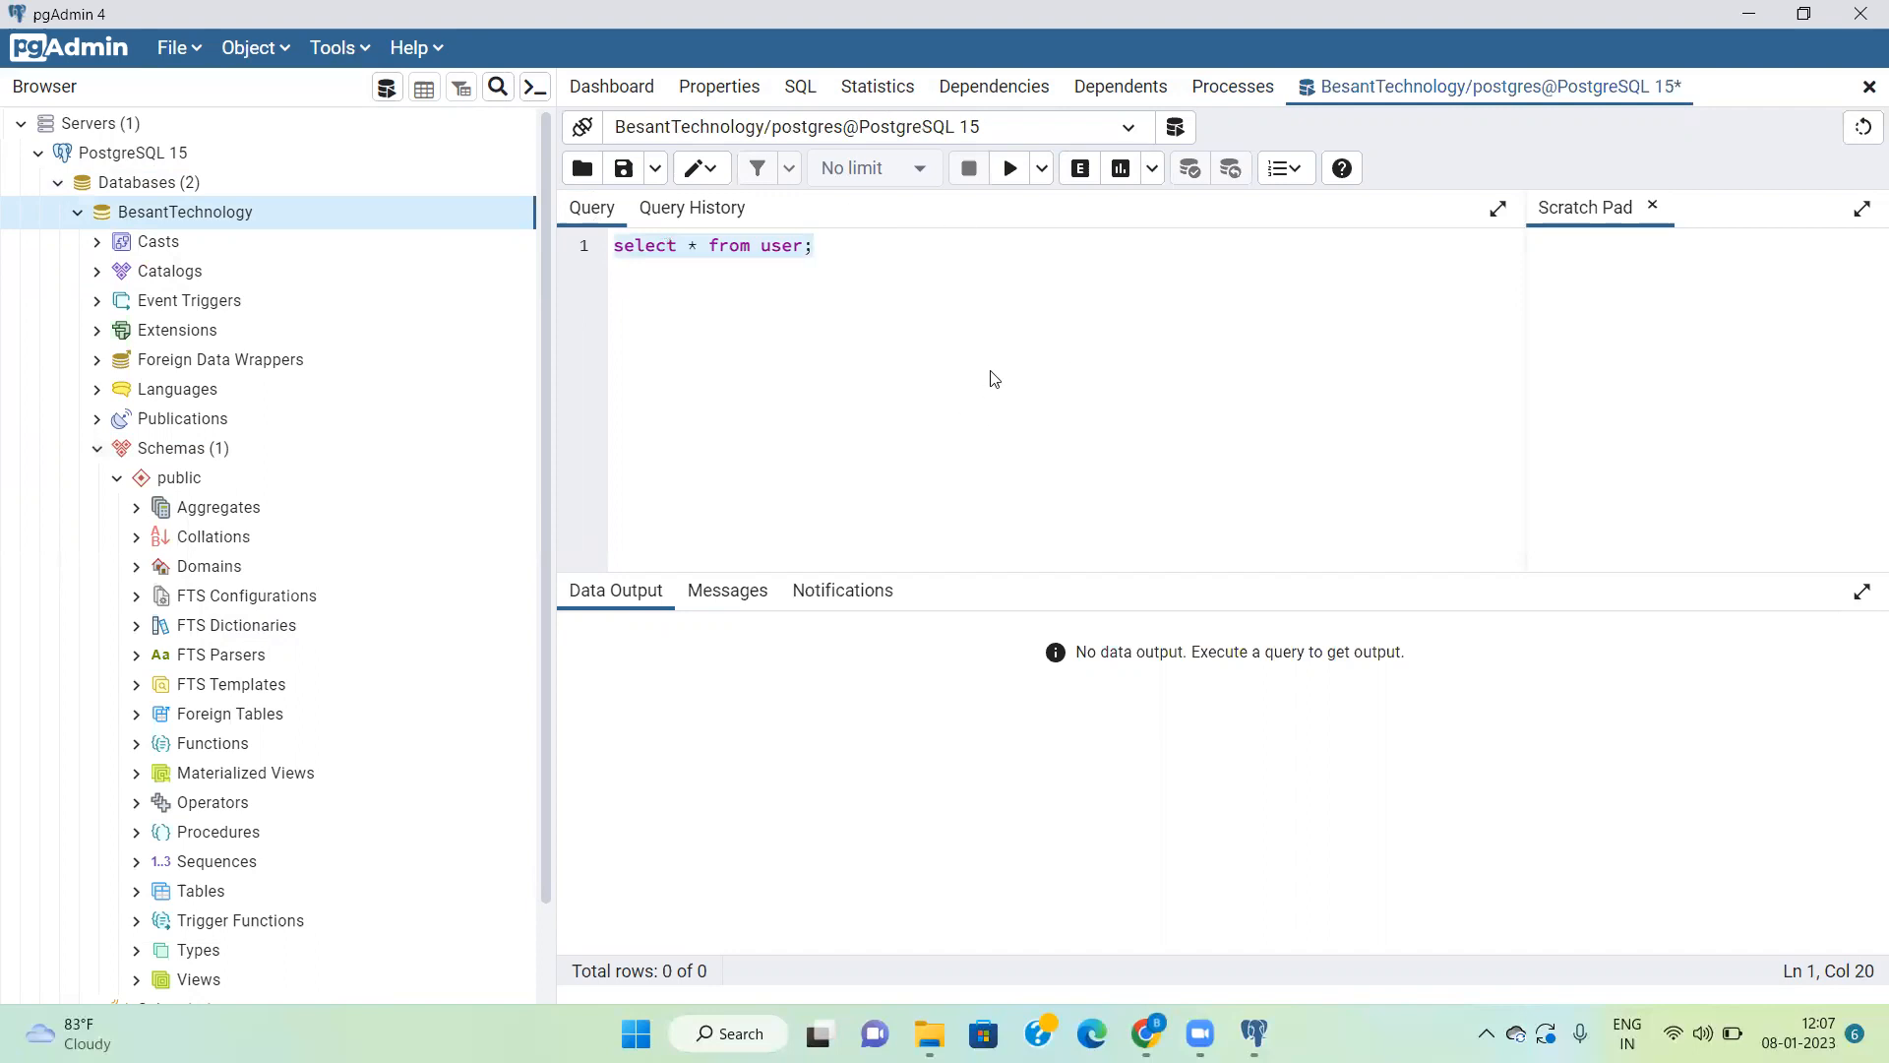
pyautogui.click(1010, 172)
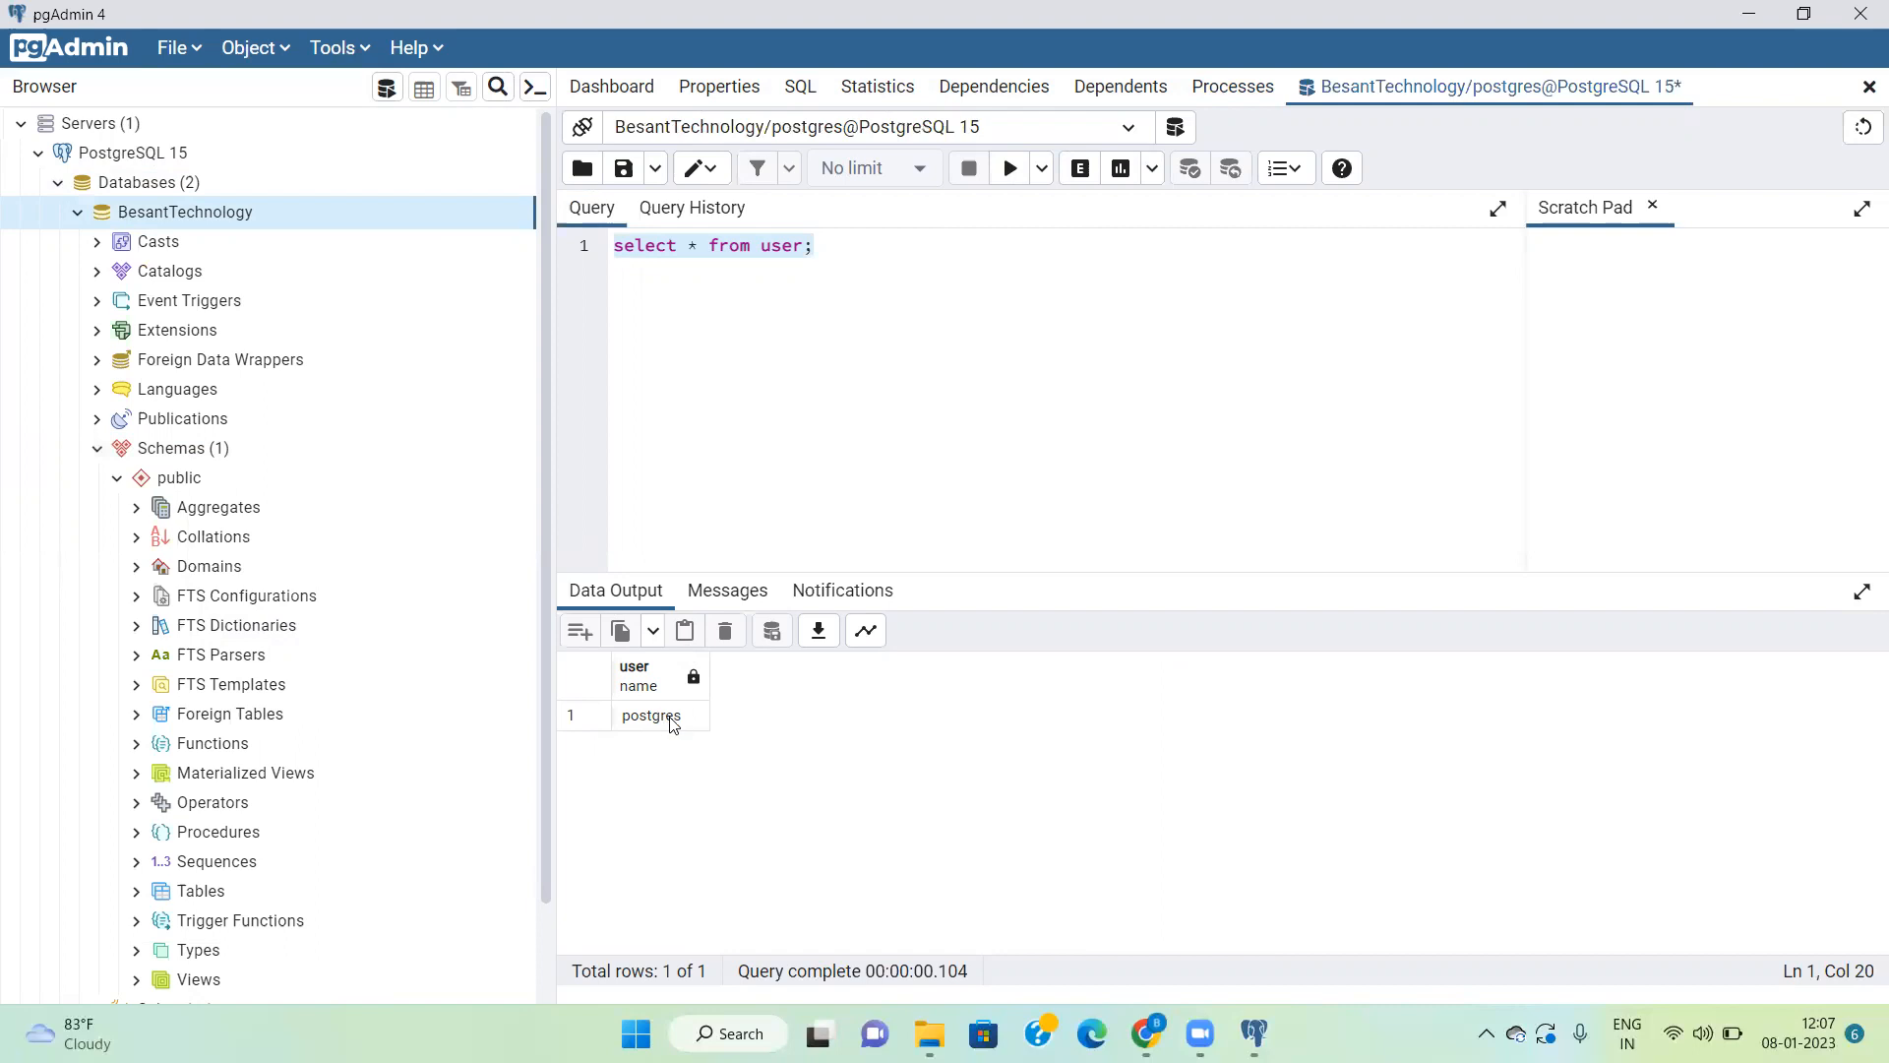
# Step: Replace the query with "create table employee(empid integer,empname varchar)" and execute it
pyautogui.click(834, 237)
pyautogui.hotkey('ctrl', 'a')
pyautogui.write('create table employee')
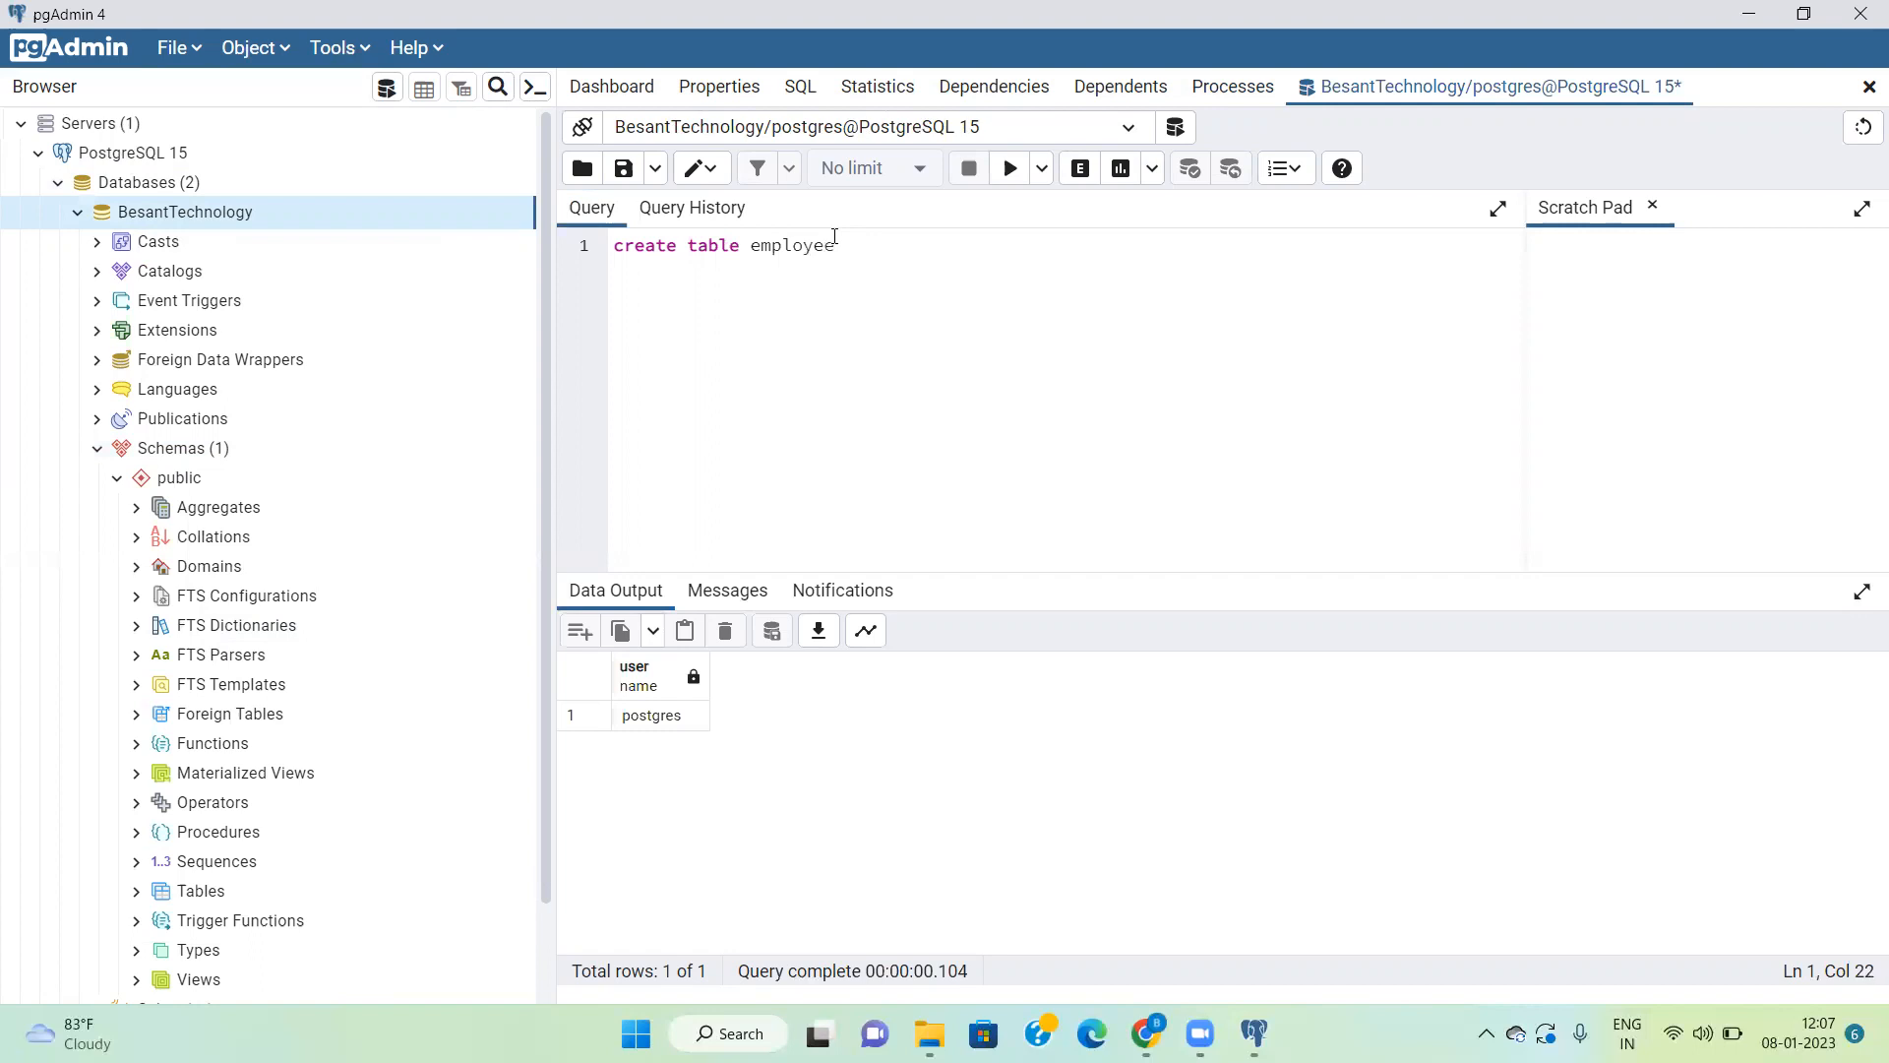
pyautogui.write('(empid integer,empname varchar')
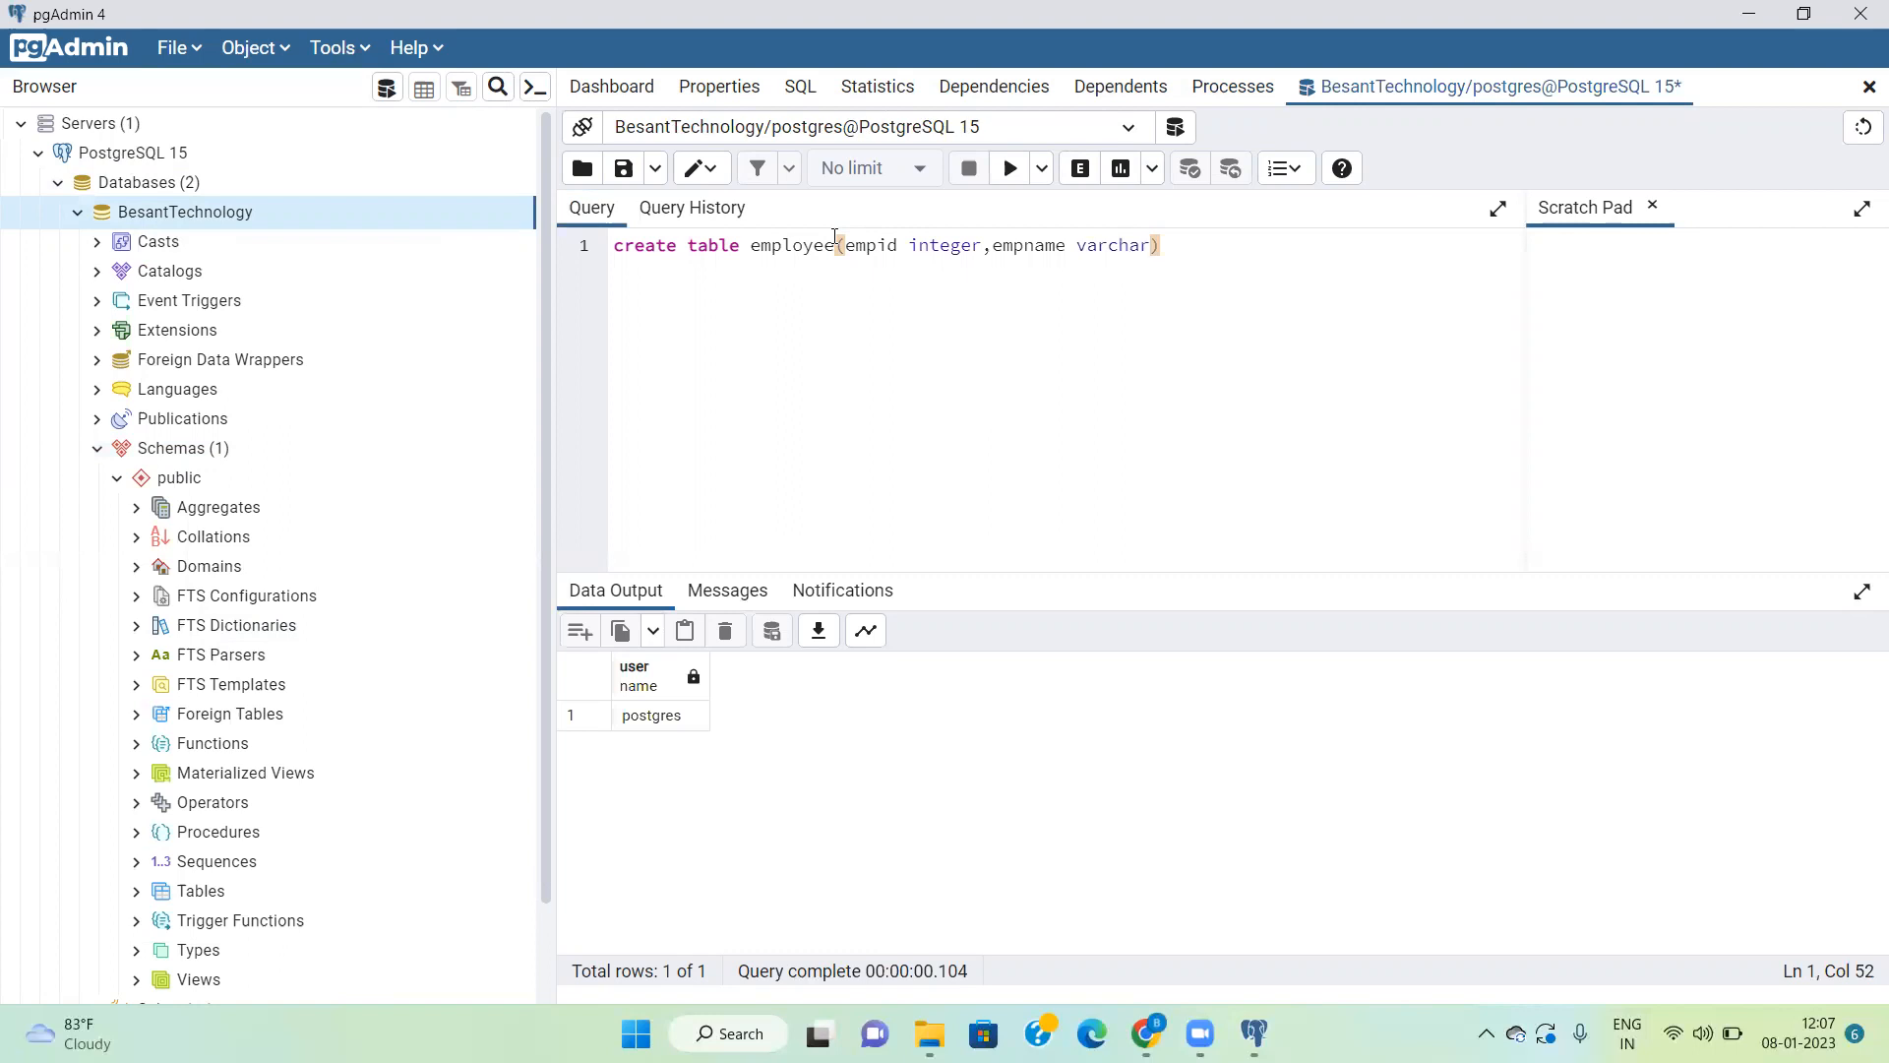
pyautogui.click(1010, 171)
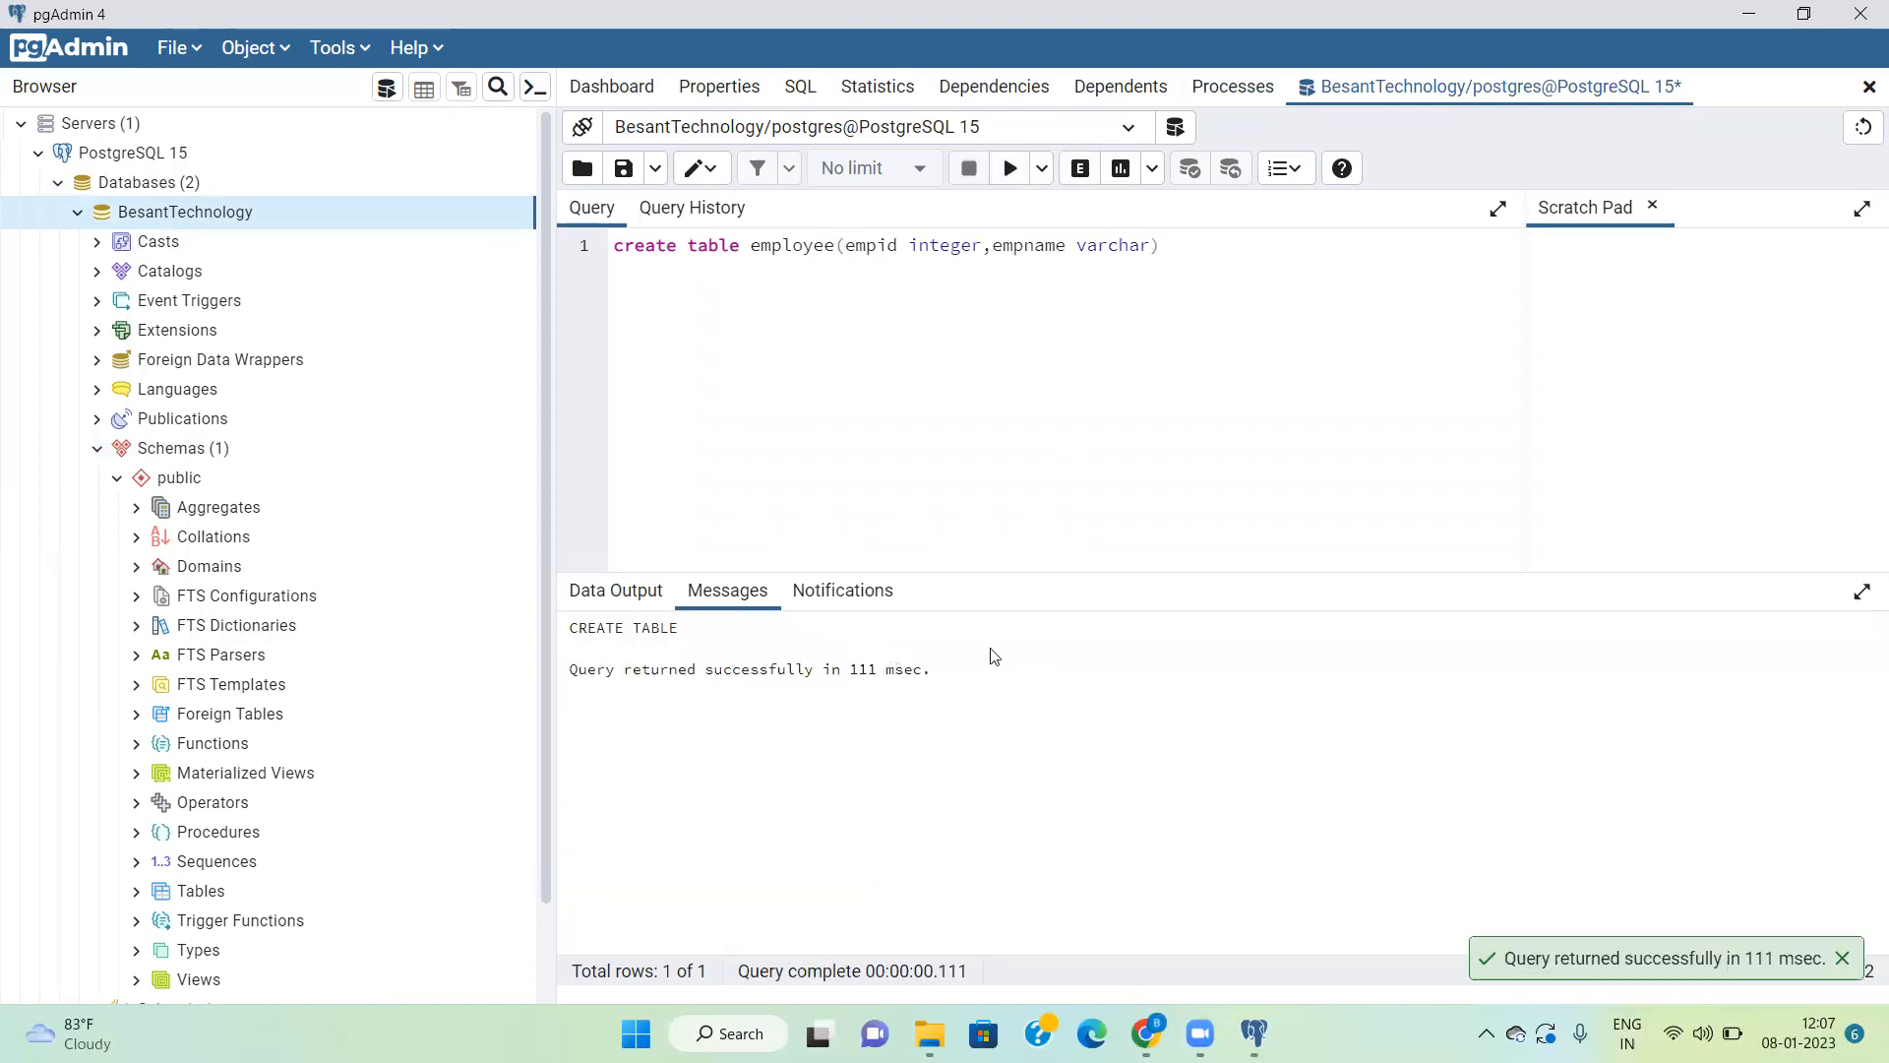
# Step: Expand the public schema's Tables node to check for the employee table, and collapse that table's sub-nodes
pyautogui.click(136, 891)
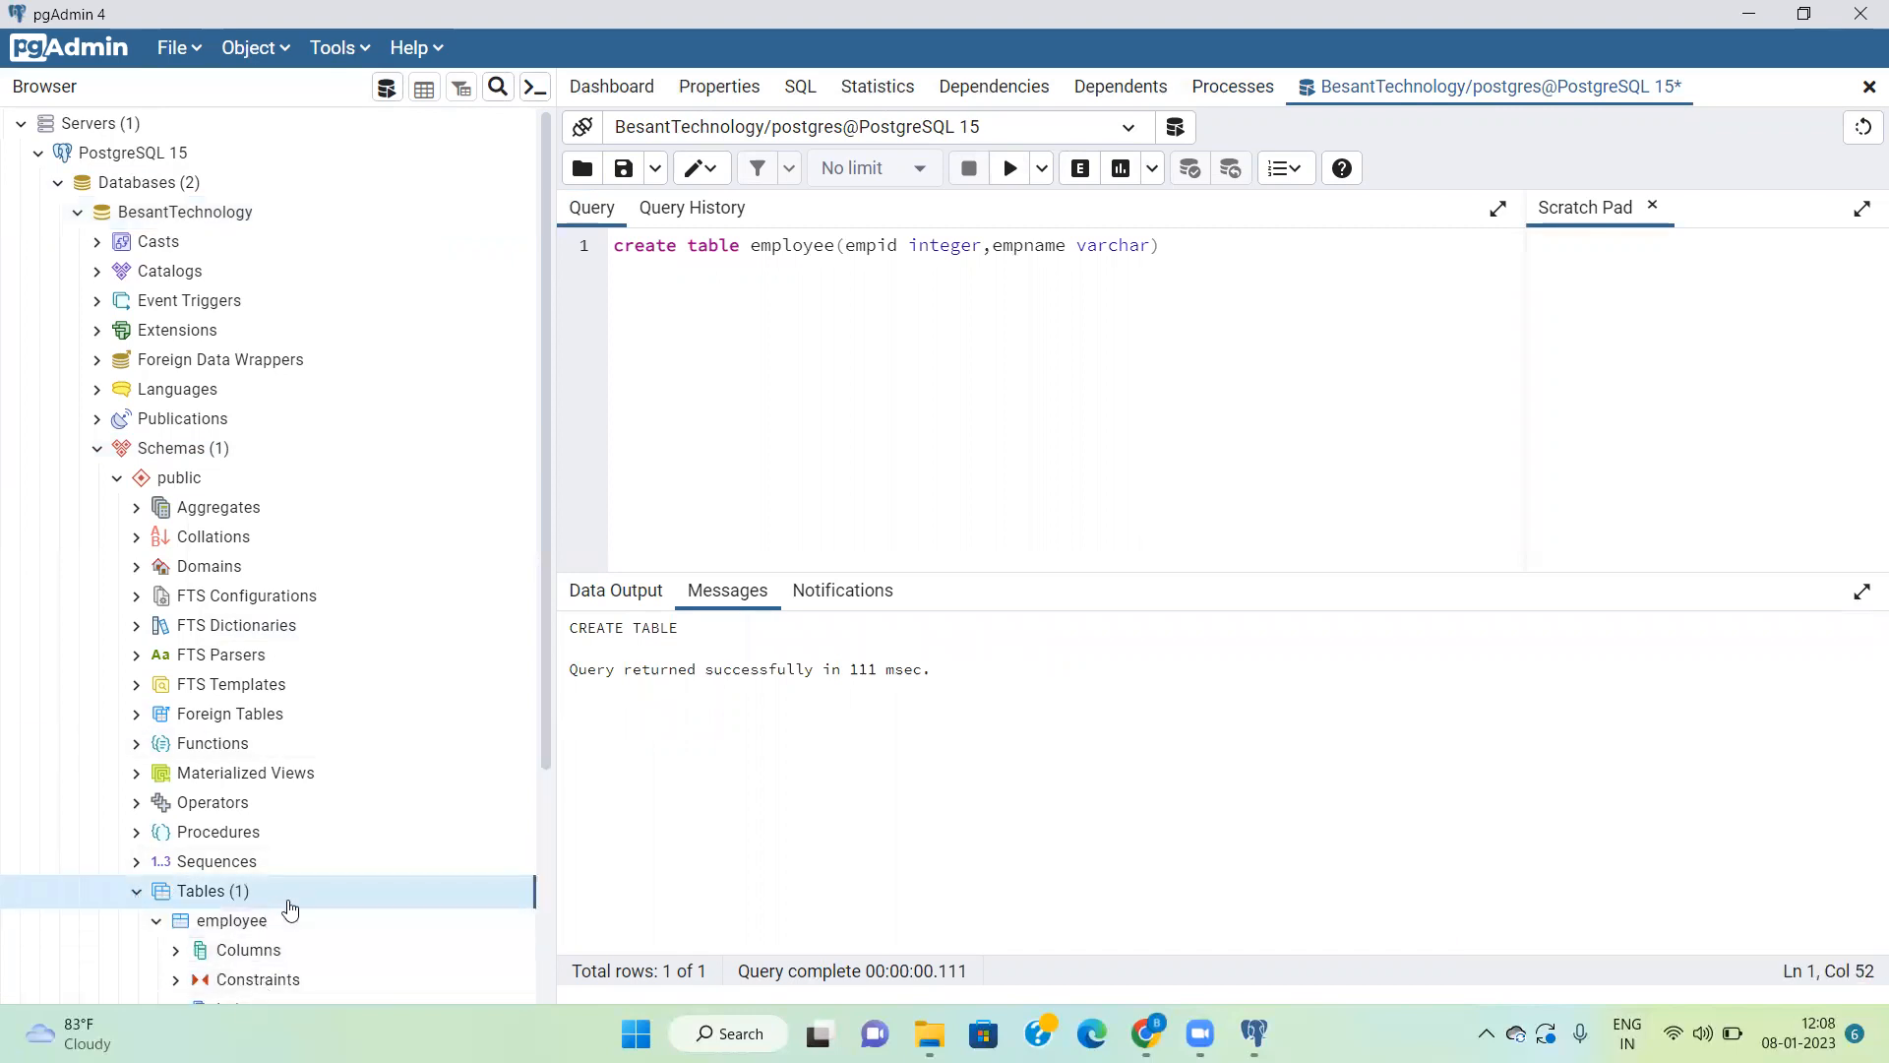
pyautogui.scroll(-3, 290, 910)
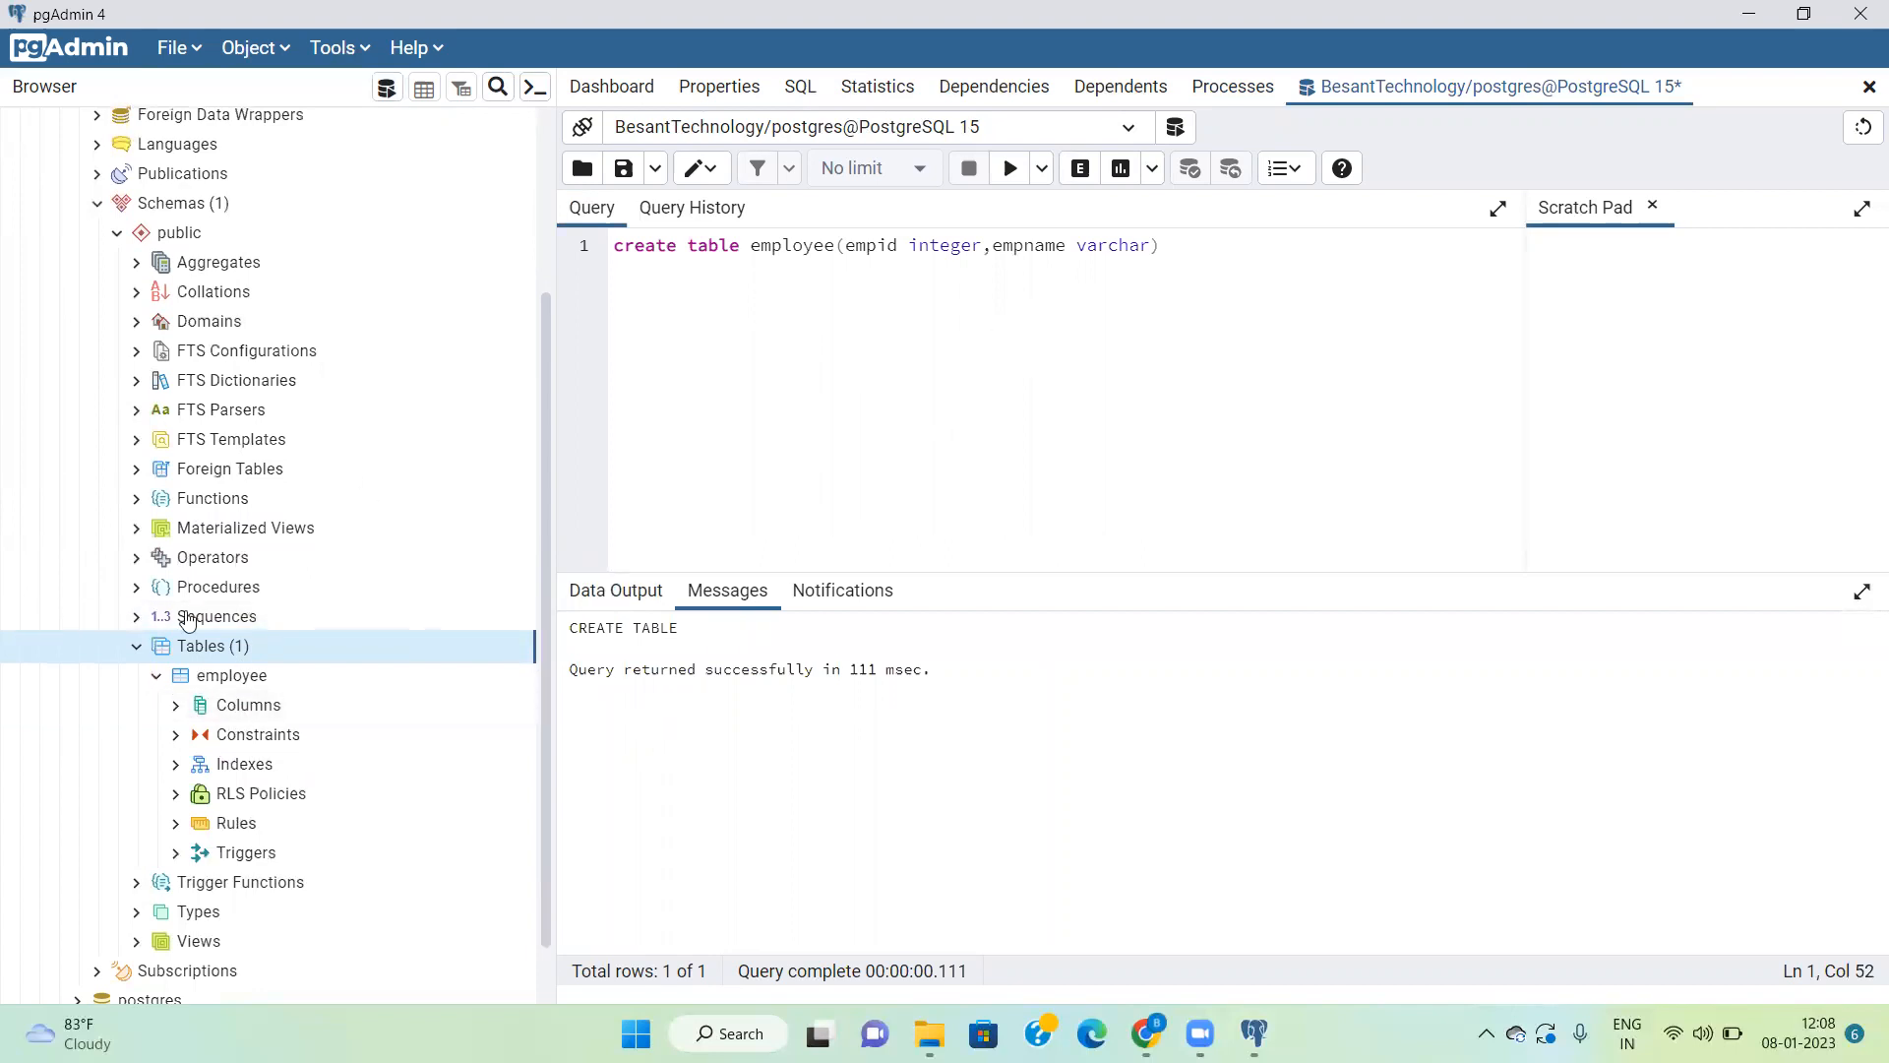
pyautogui.click(158, 677)
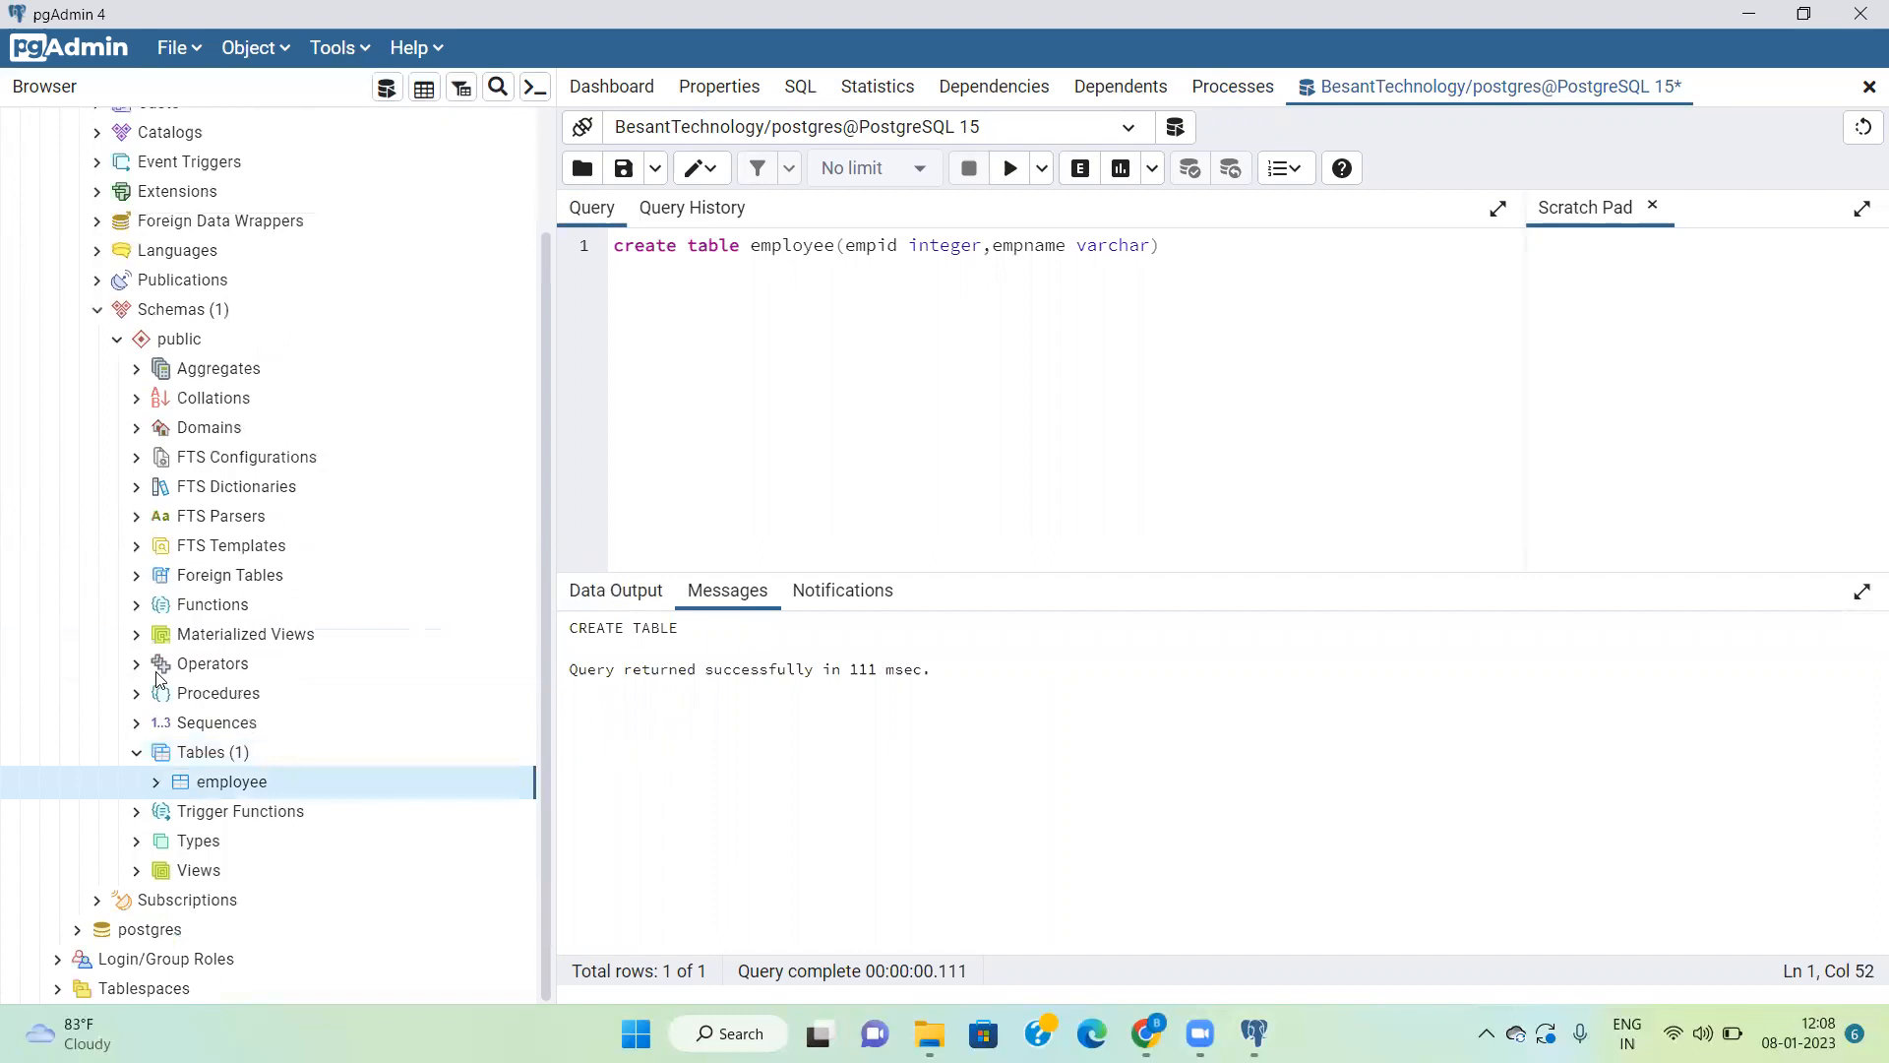
# Step: Add the query "select * from employee" below the create table statement and execute only that query
pyautogui.click(1199, 248)
pyautogui.hotkey('shift', 'Home')
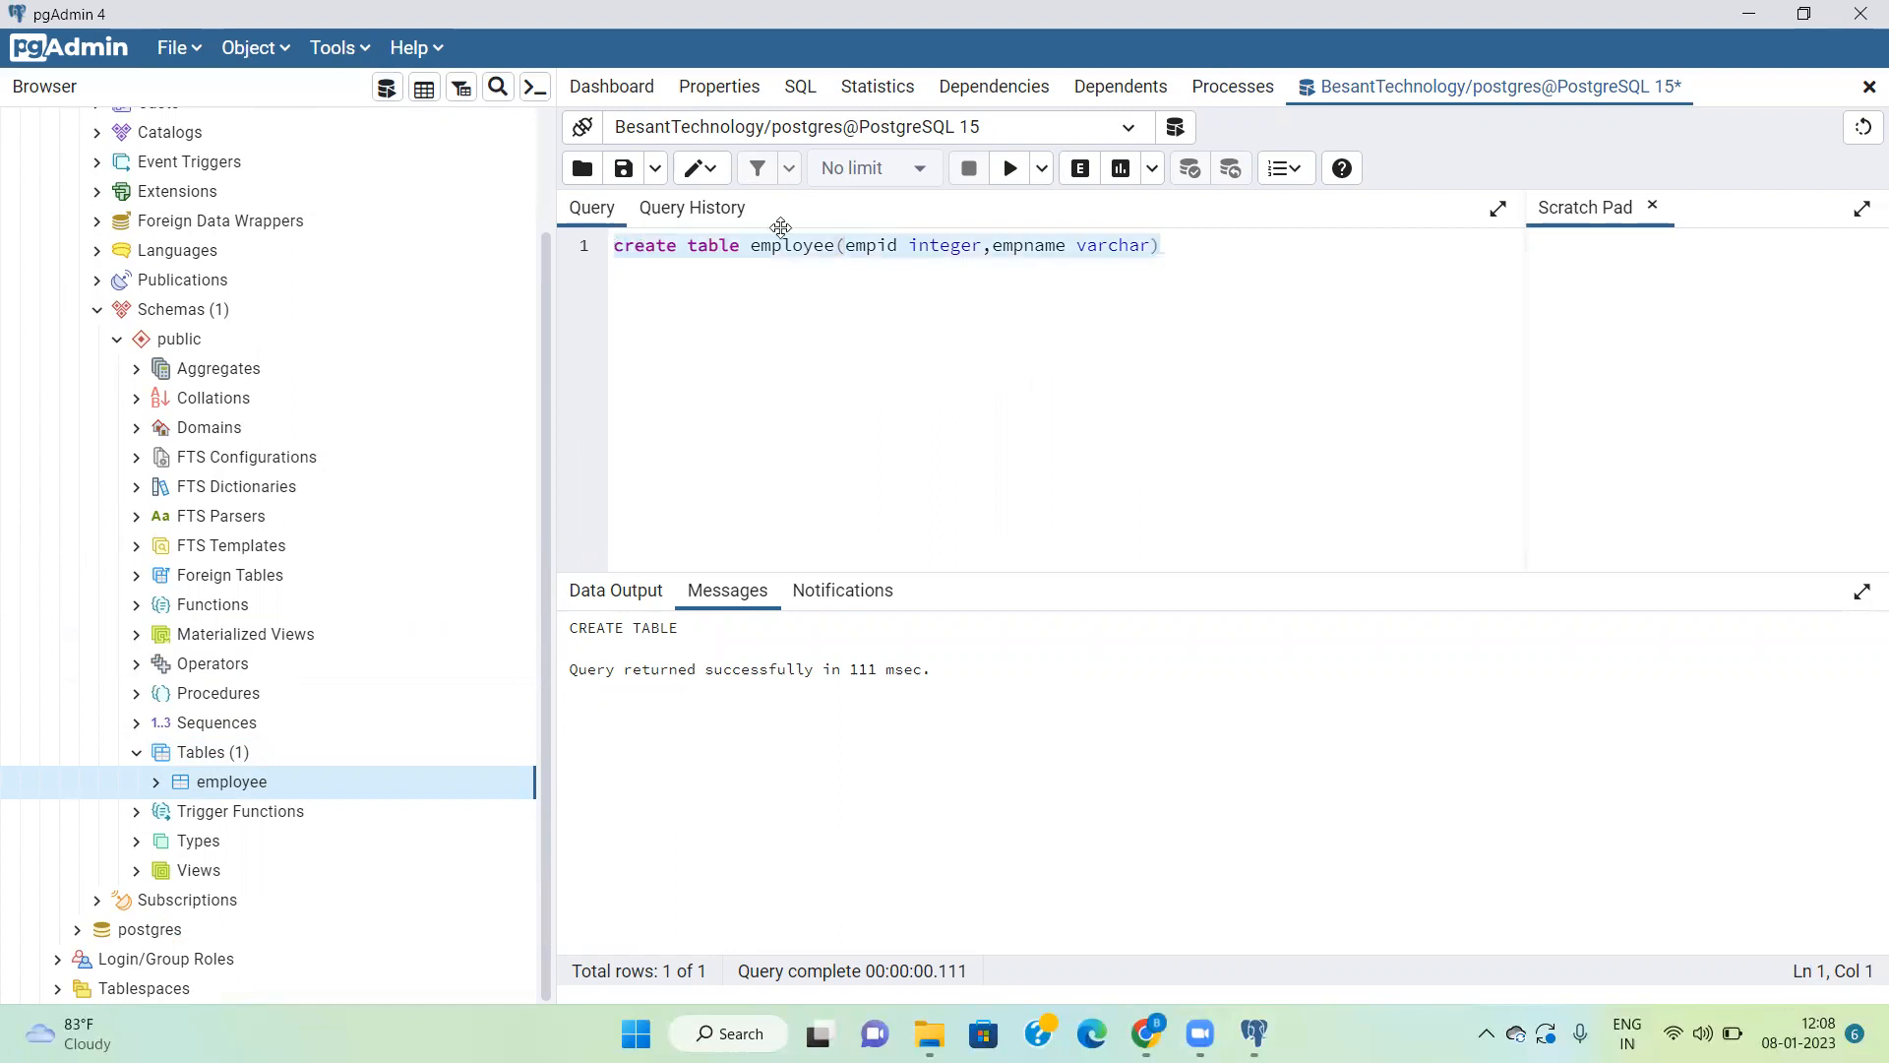
pyautogui.click(1198, 256)
pyautogui.press('Return')
pyautogui.press('Return')
pyautogui.write('dr')
pyautogui.press('BackSpace')
pyautogui.write('select')
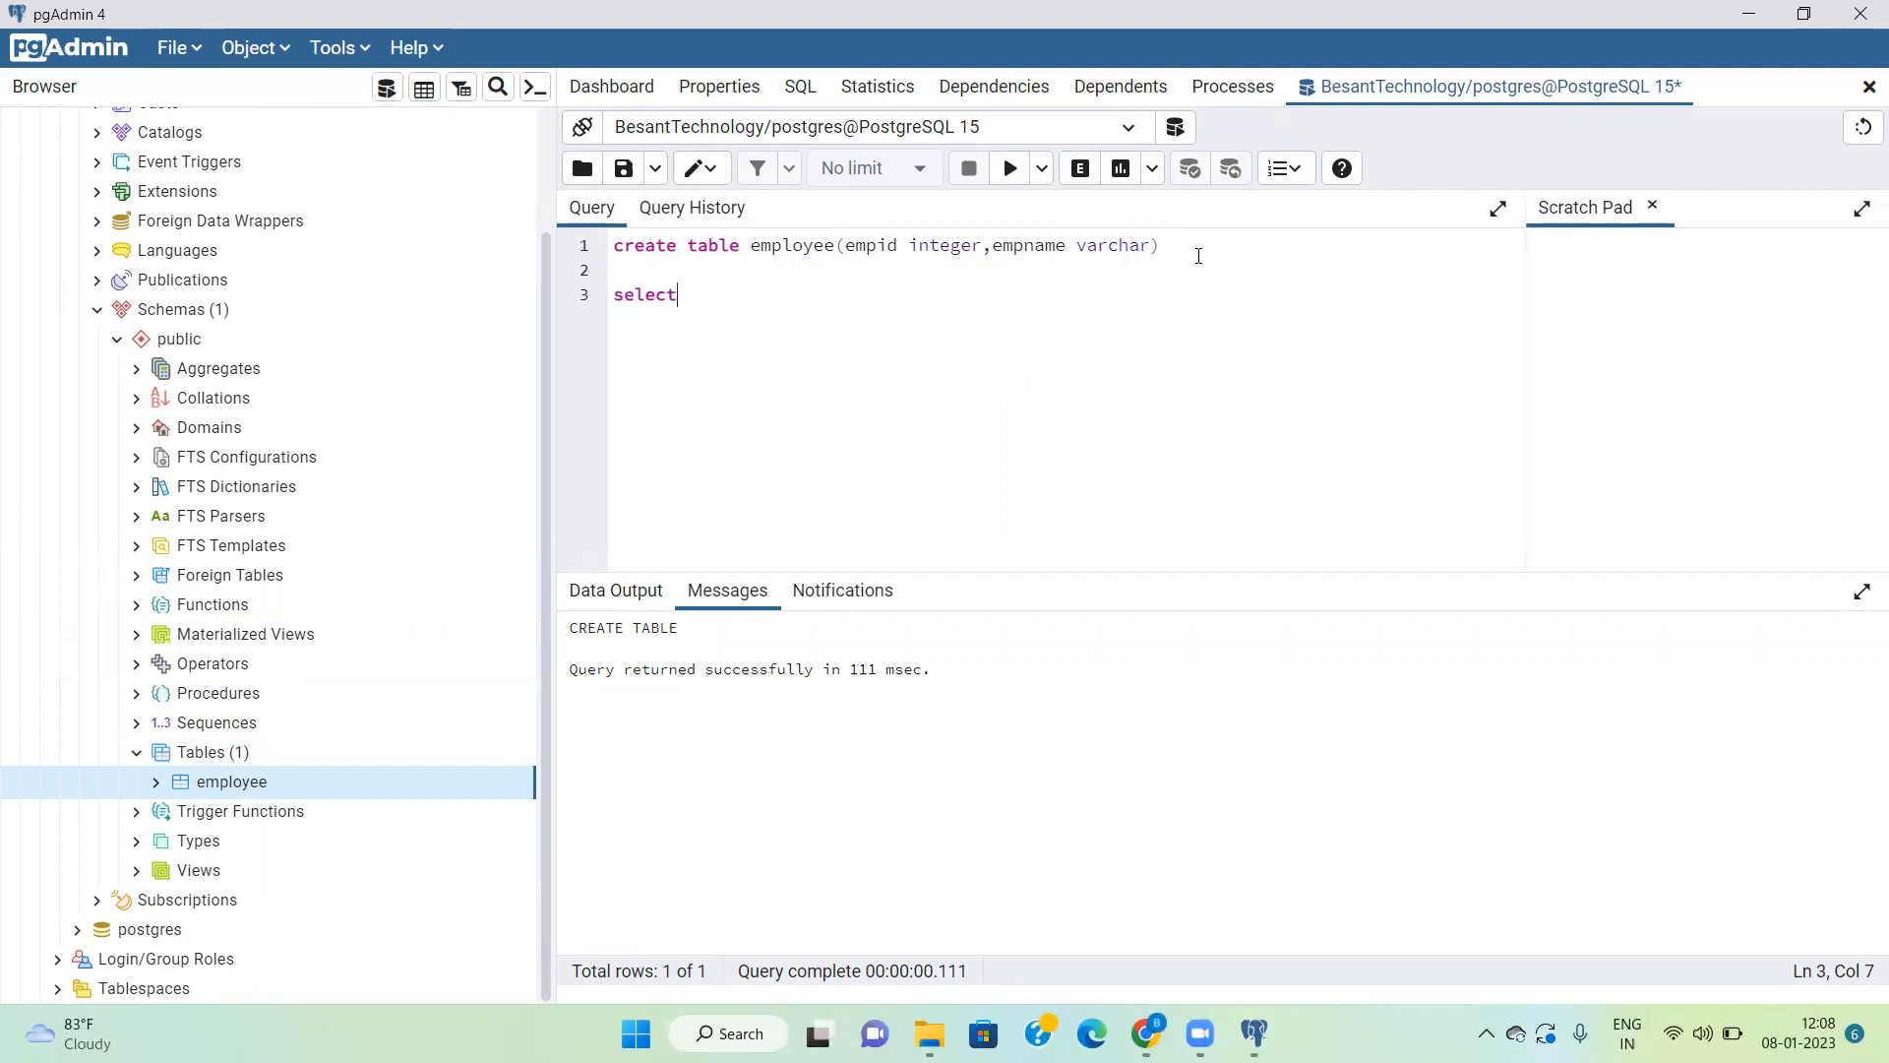
pyautogui.write(' * from employee')
pyautogui.moveTo(862, 300); pyautogui.dragTo(594, 293)
pyautogui.click(1010, 168)
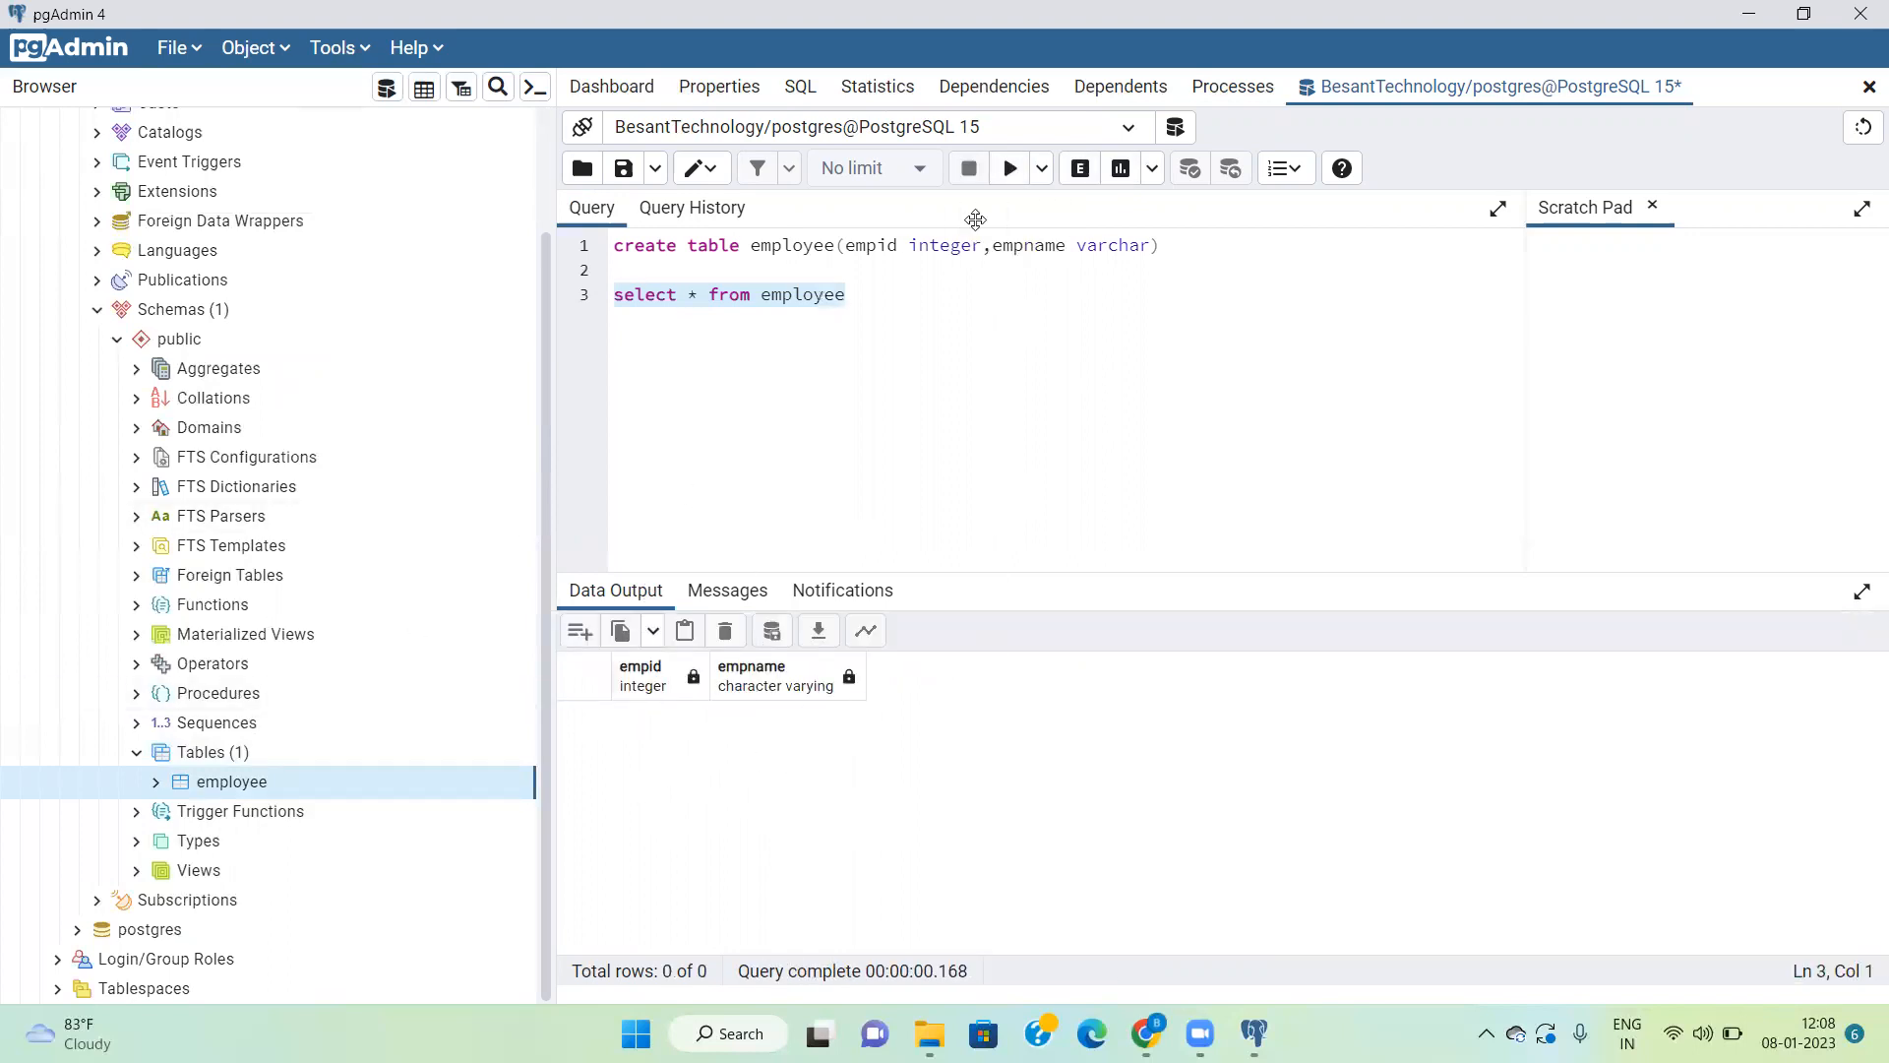
# Step: Below the select query, write an "insert into employee values" statement with empid 101 and the employee's first name
pyautogui.click(901, 301)
pyautogui.press('Return')
pyautogui.press('Return')
pyautogui.press('Return')
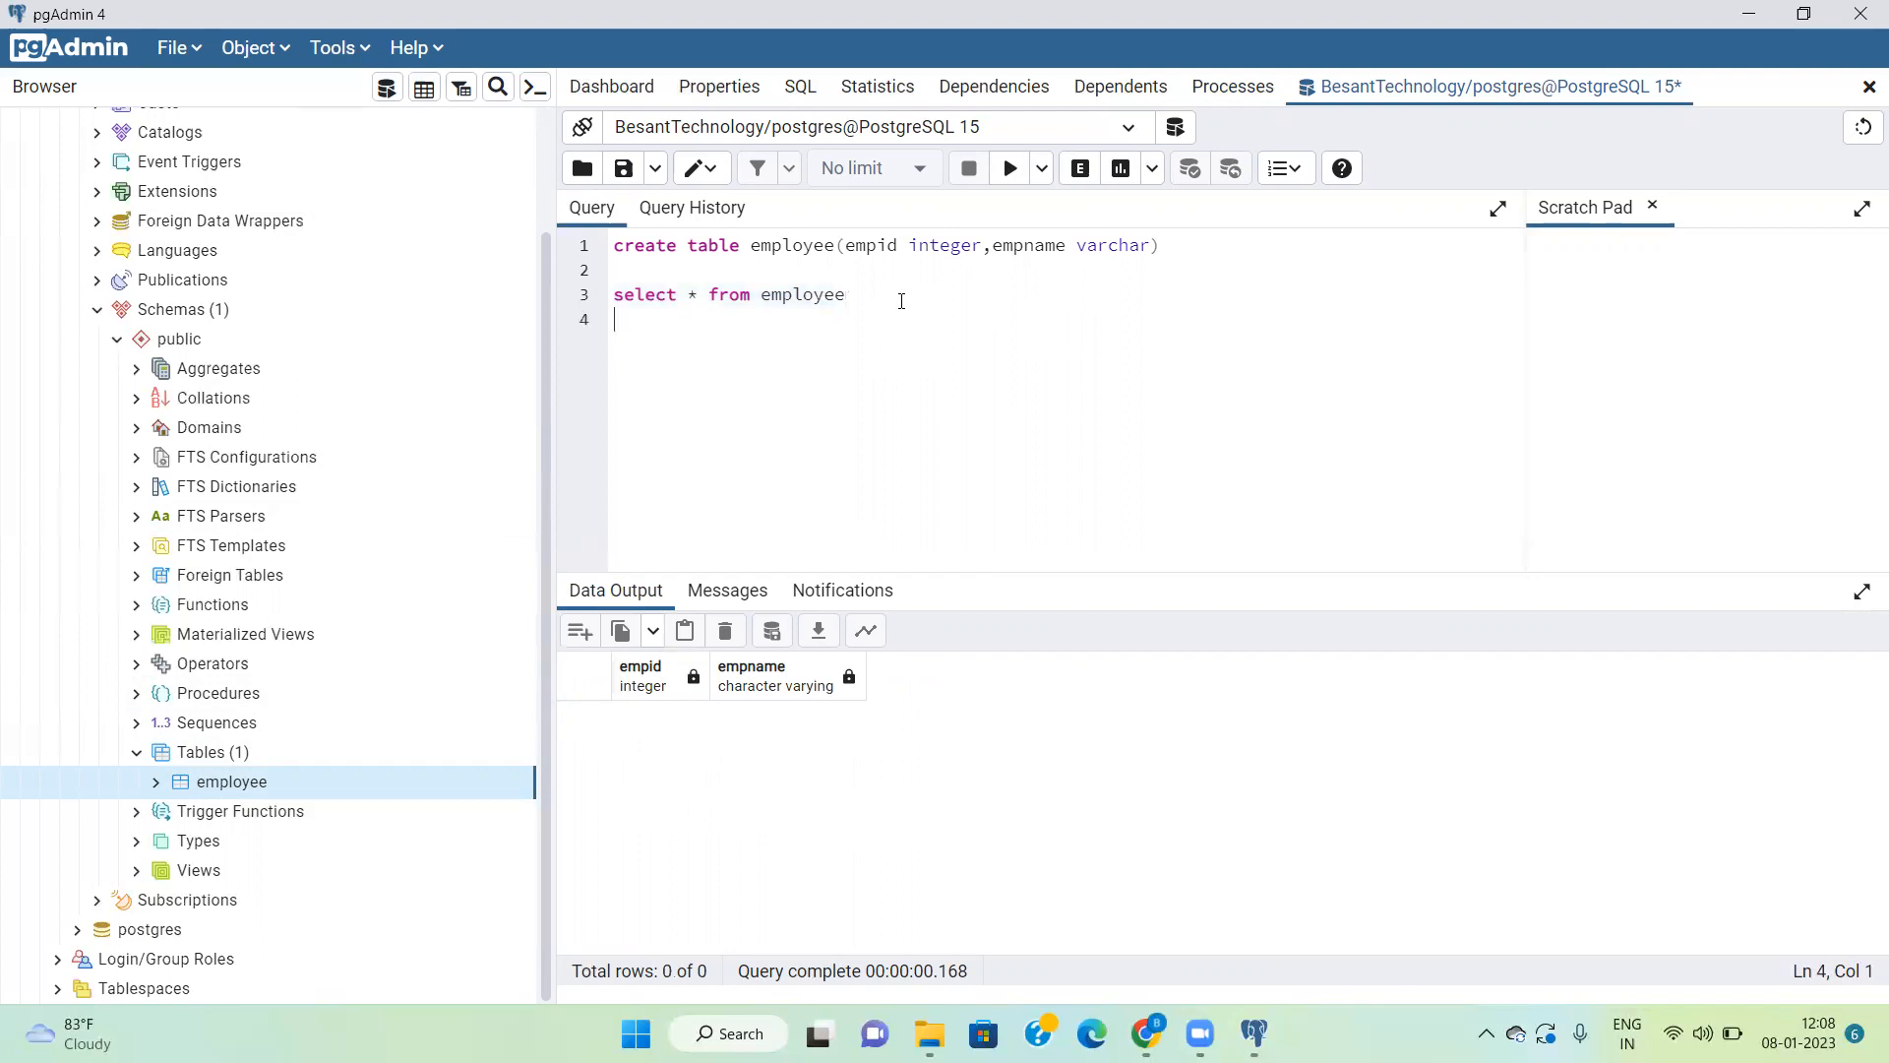
pyautogui.write('insert into employee')
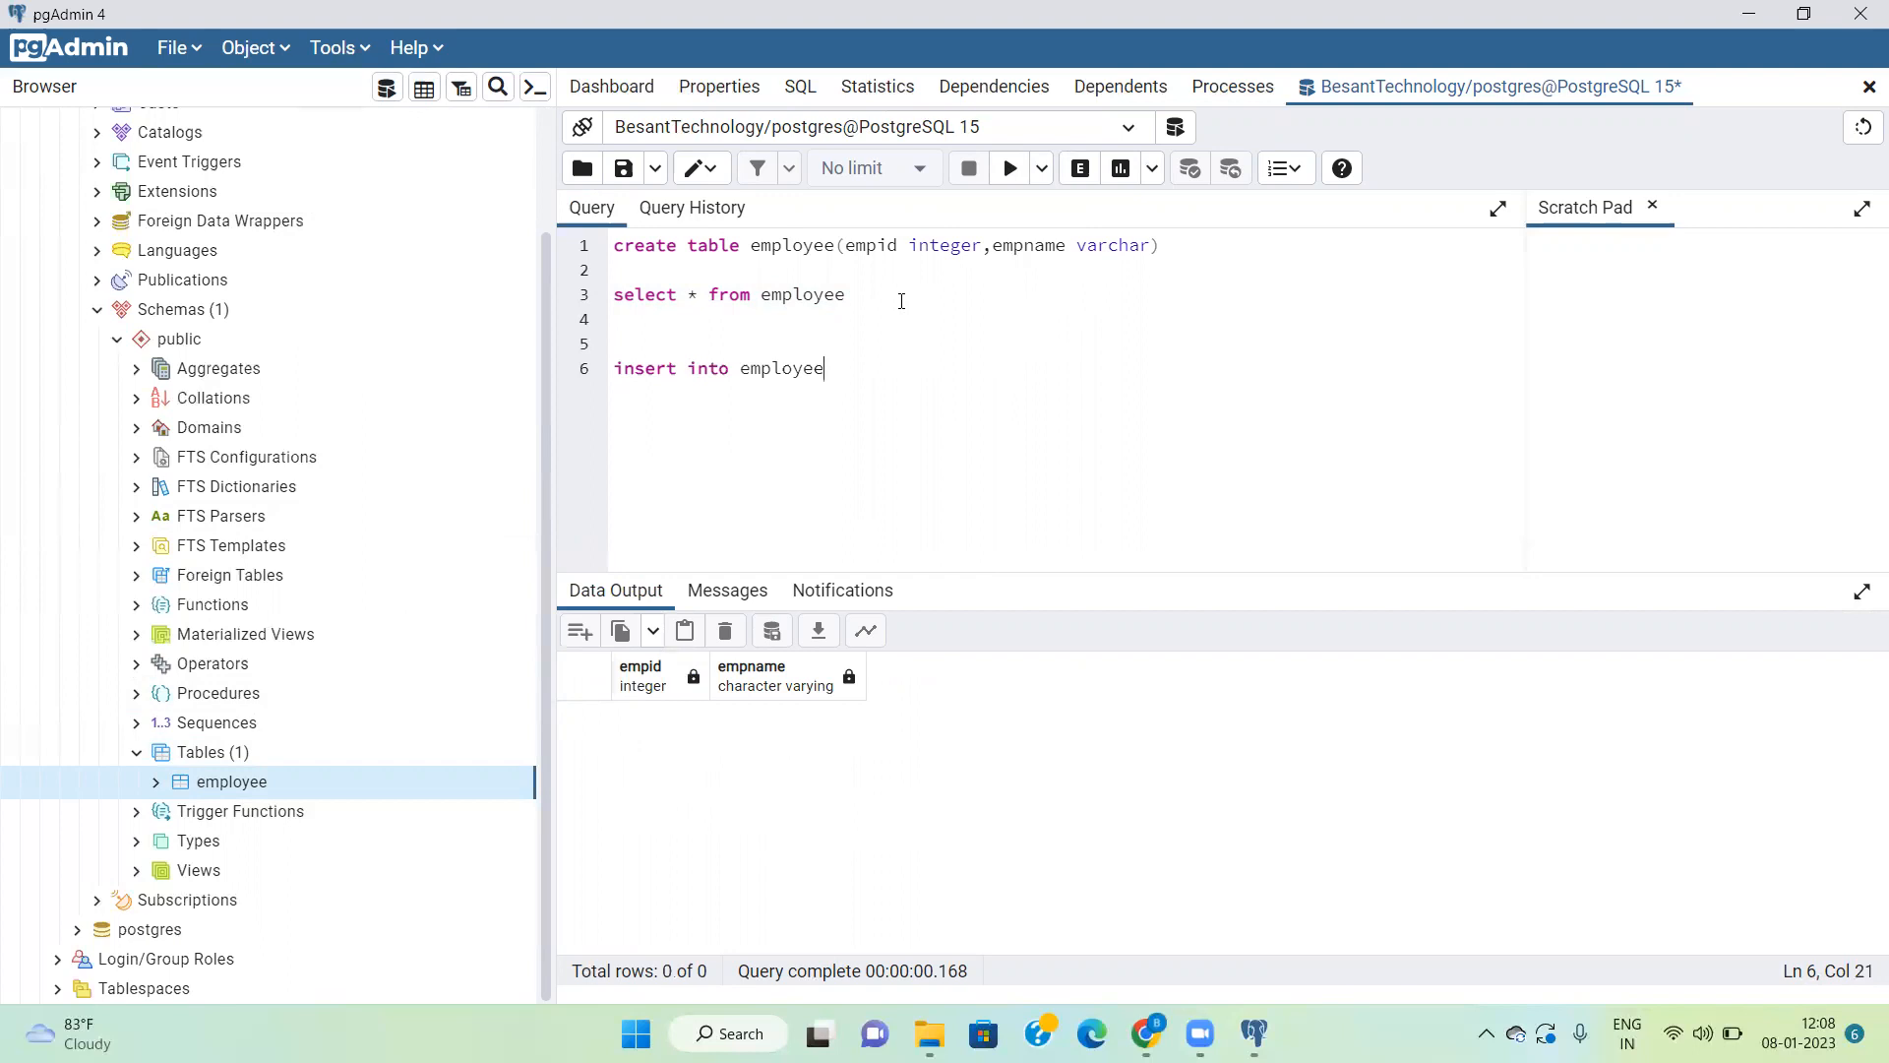
pyautogui.write("values(101,'Ram')")
# Step: Execute only the insert statement for the employee with empid 101
pyautogui.click(1012, 170)
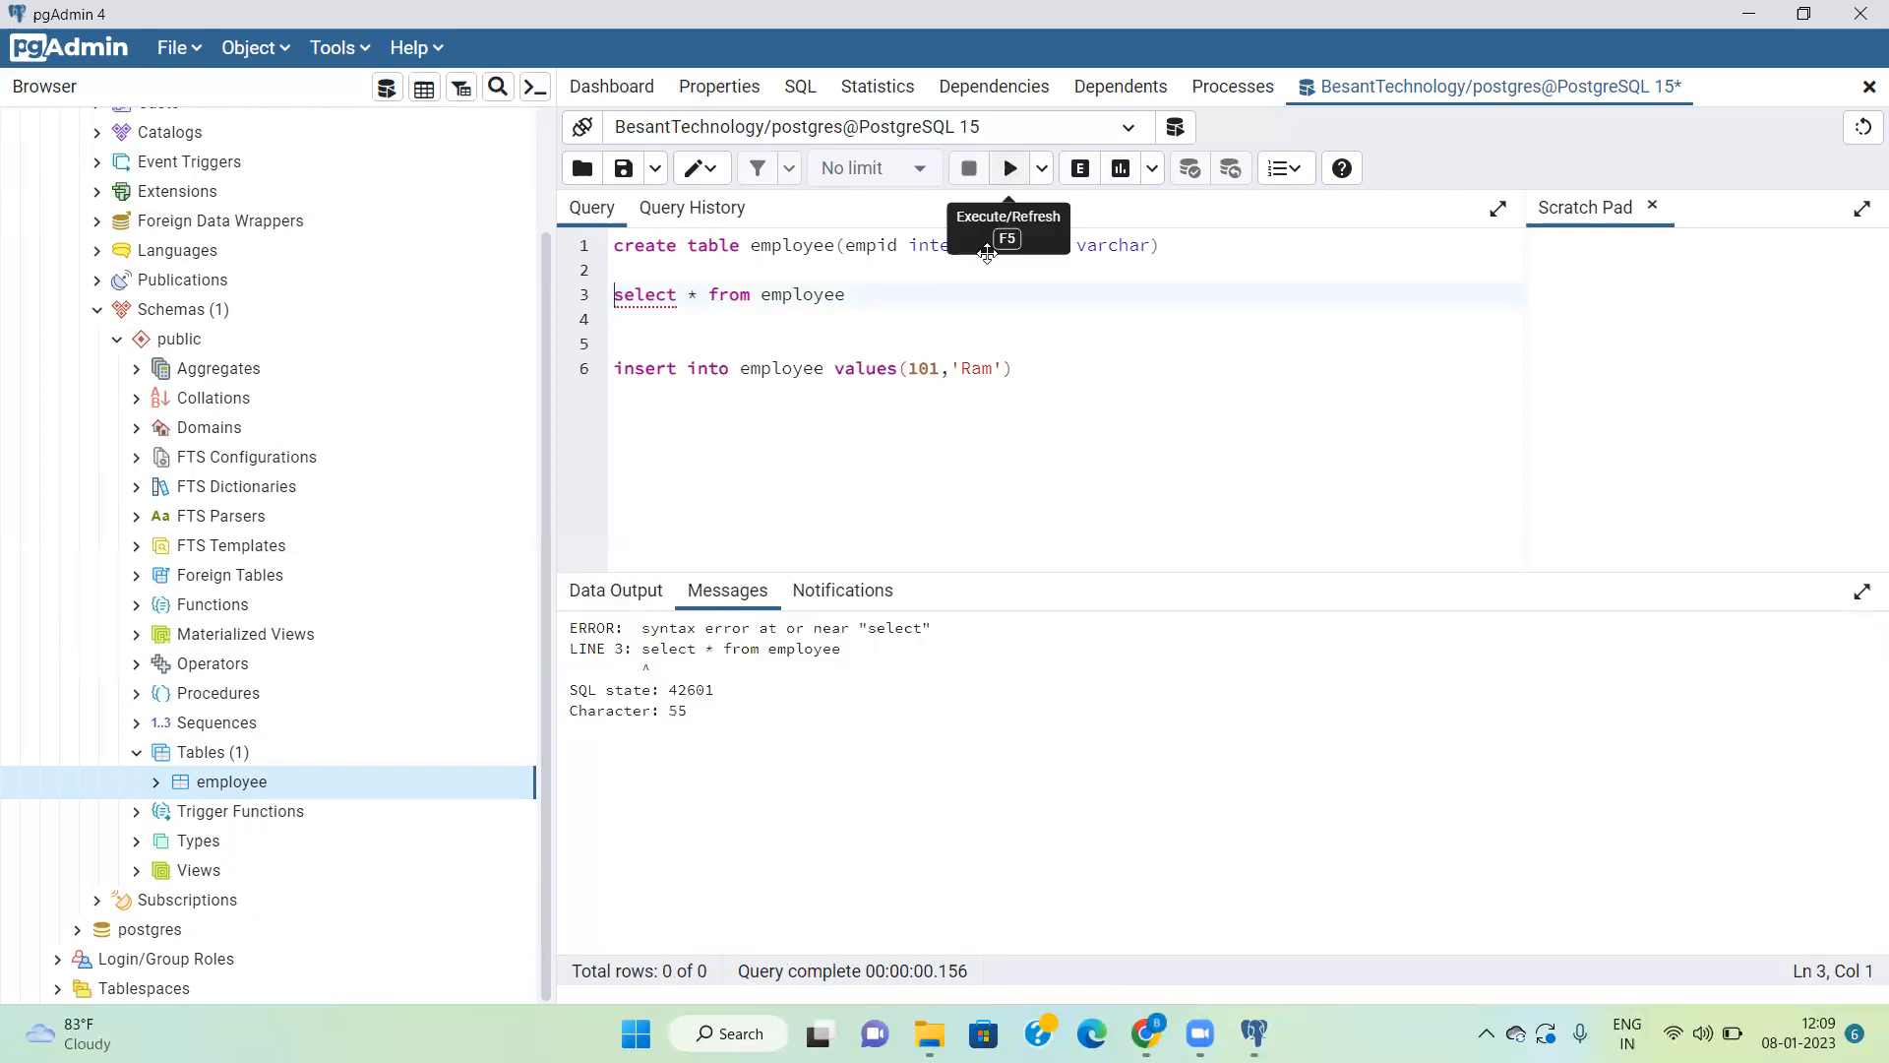
pyautogui.moveTo(1033, 367); pyautogui.dragTo(578, 372)
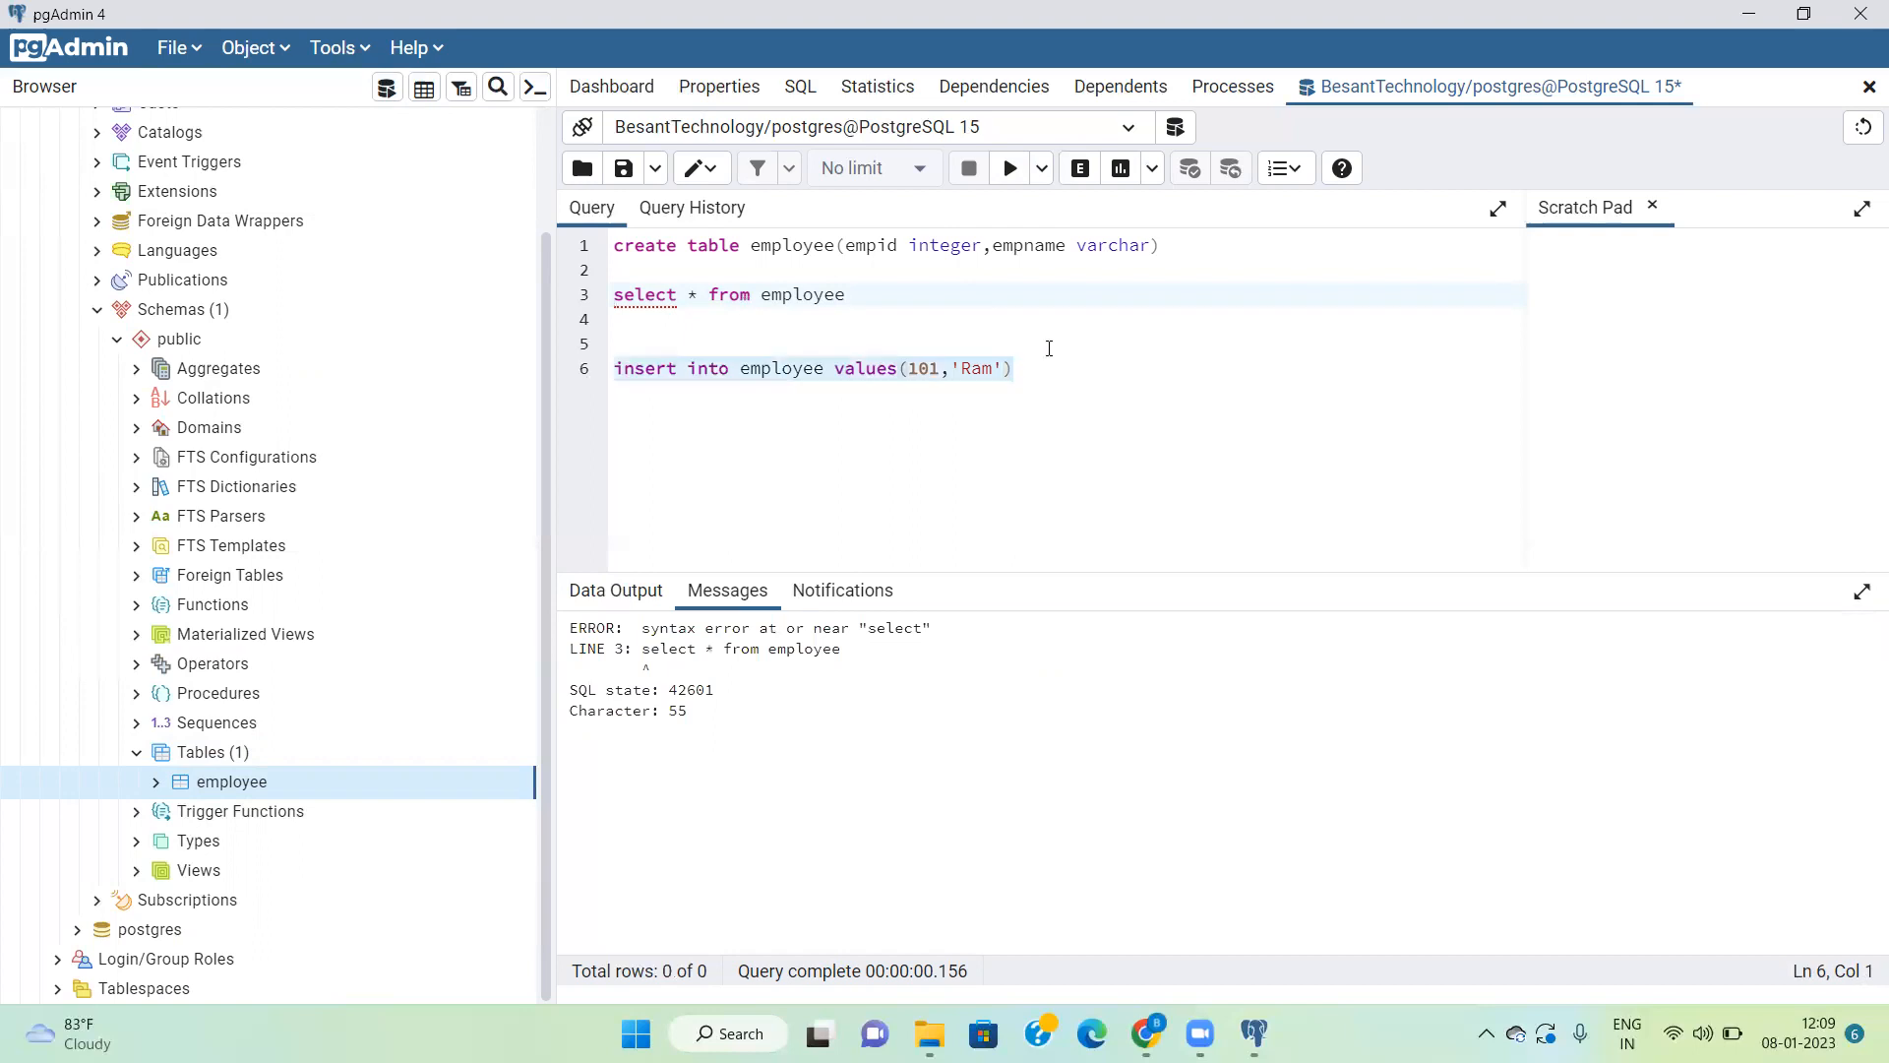
pyautogui.click(1008, 170)
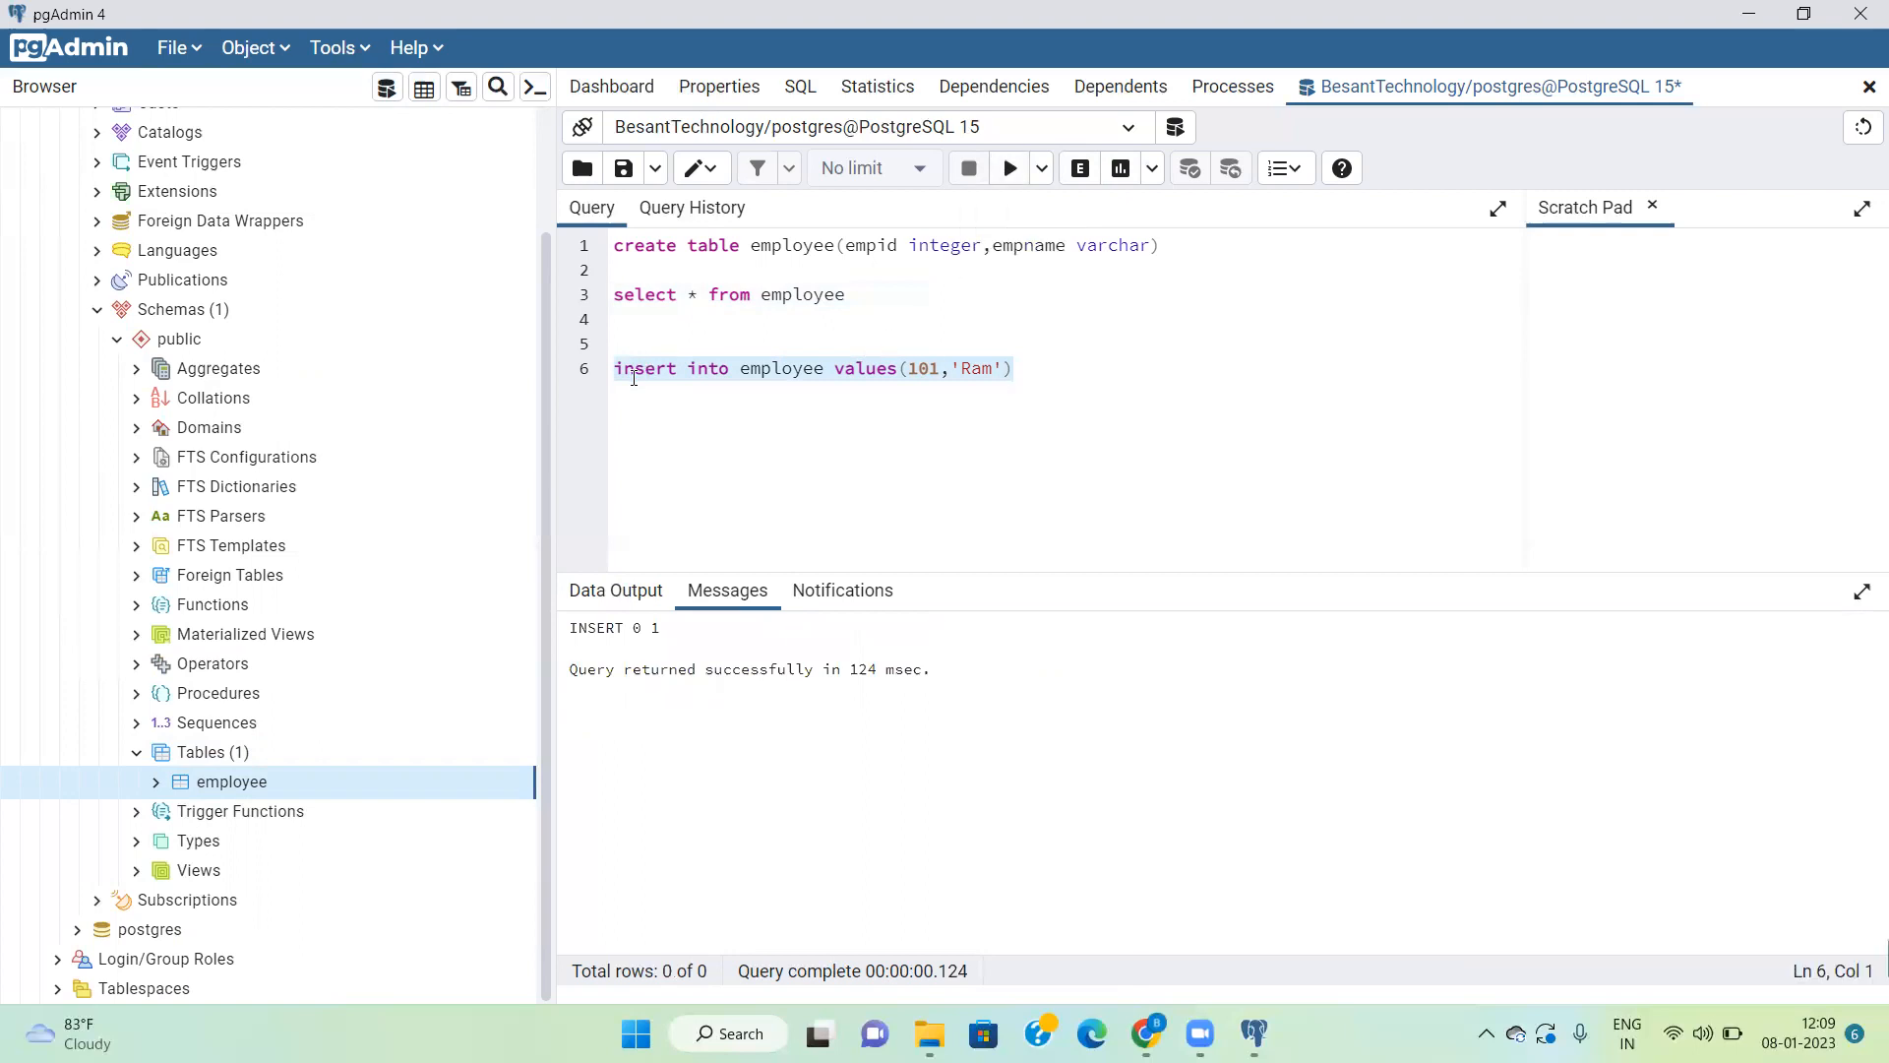
# Step: Execute only the "select * from employee" query to check the inserted row
pyautogui.click(1037, 370)
pyautogui.click(866, 301)
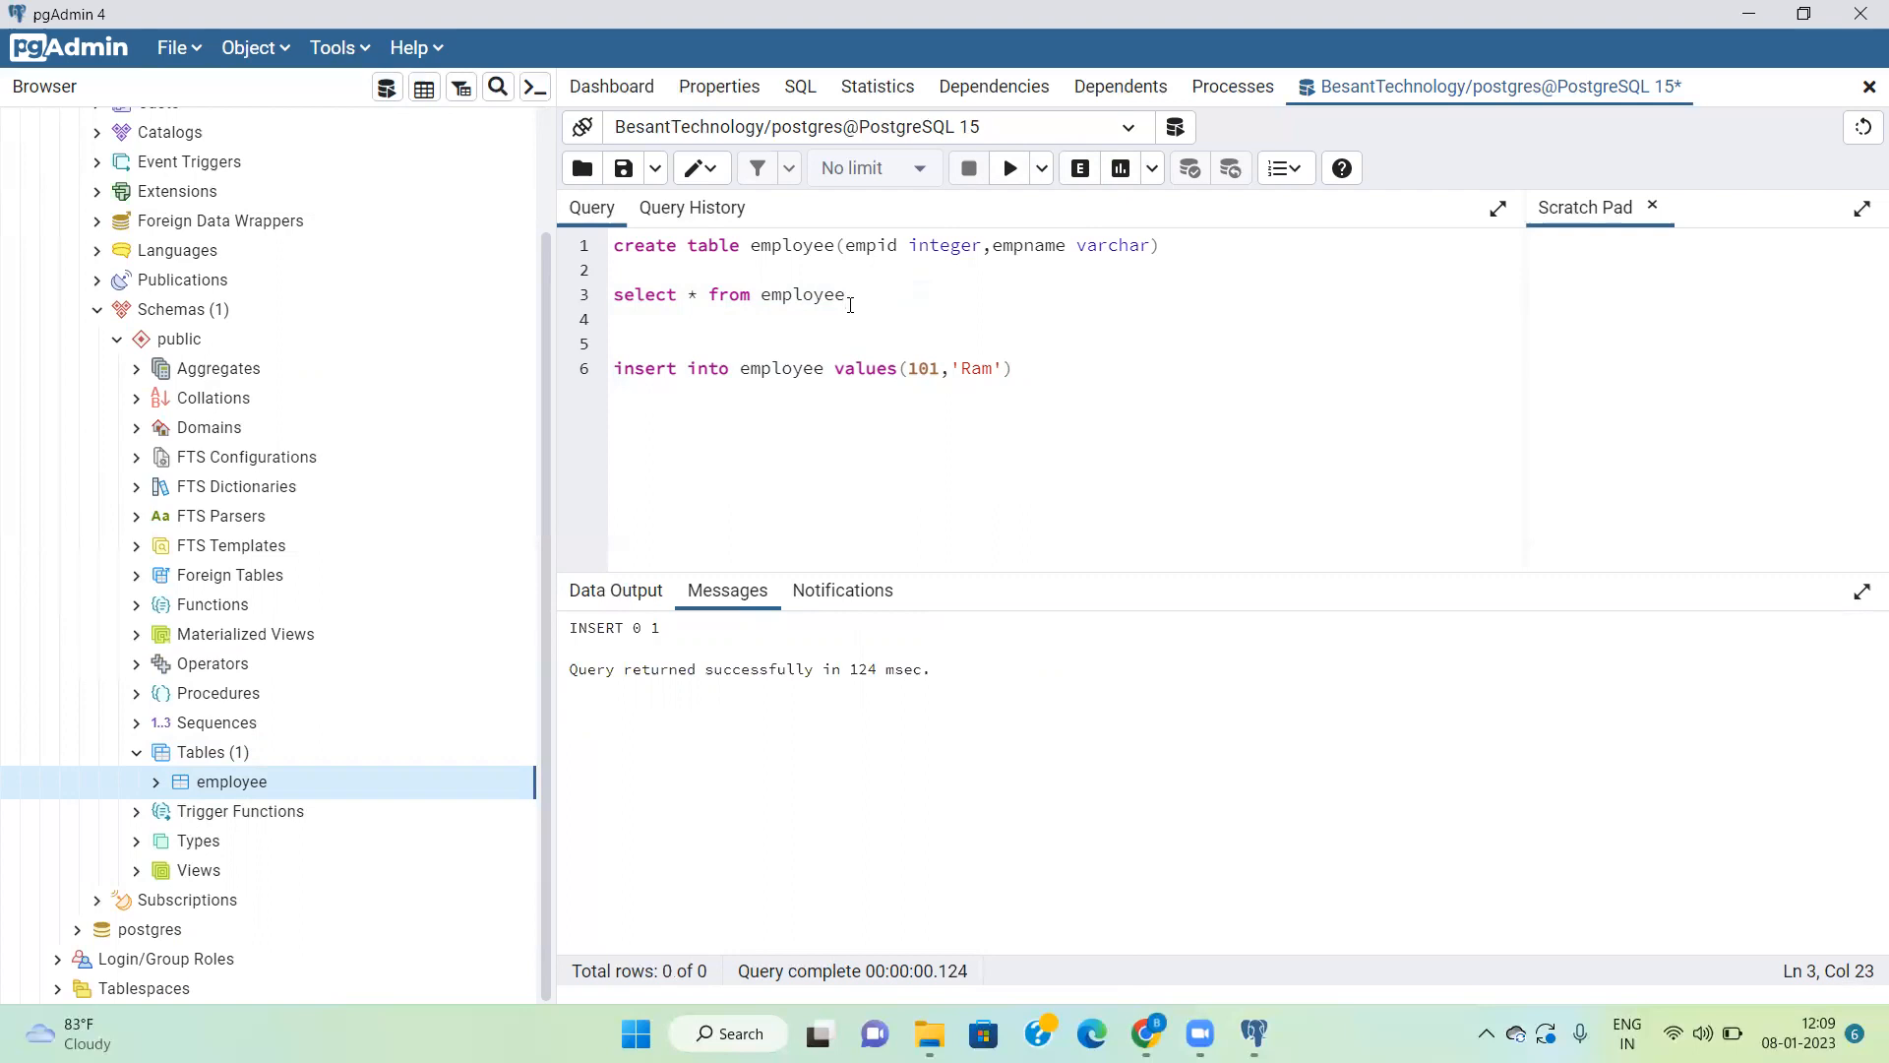
pyautogui.click(1046, 368)
pyautogui.click(883, 297)
pyautogui.moveTo(884, 297); pyautogui.dragTo(599, 287)
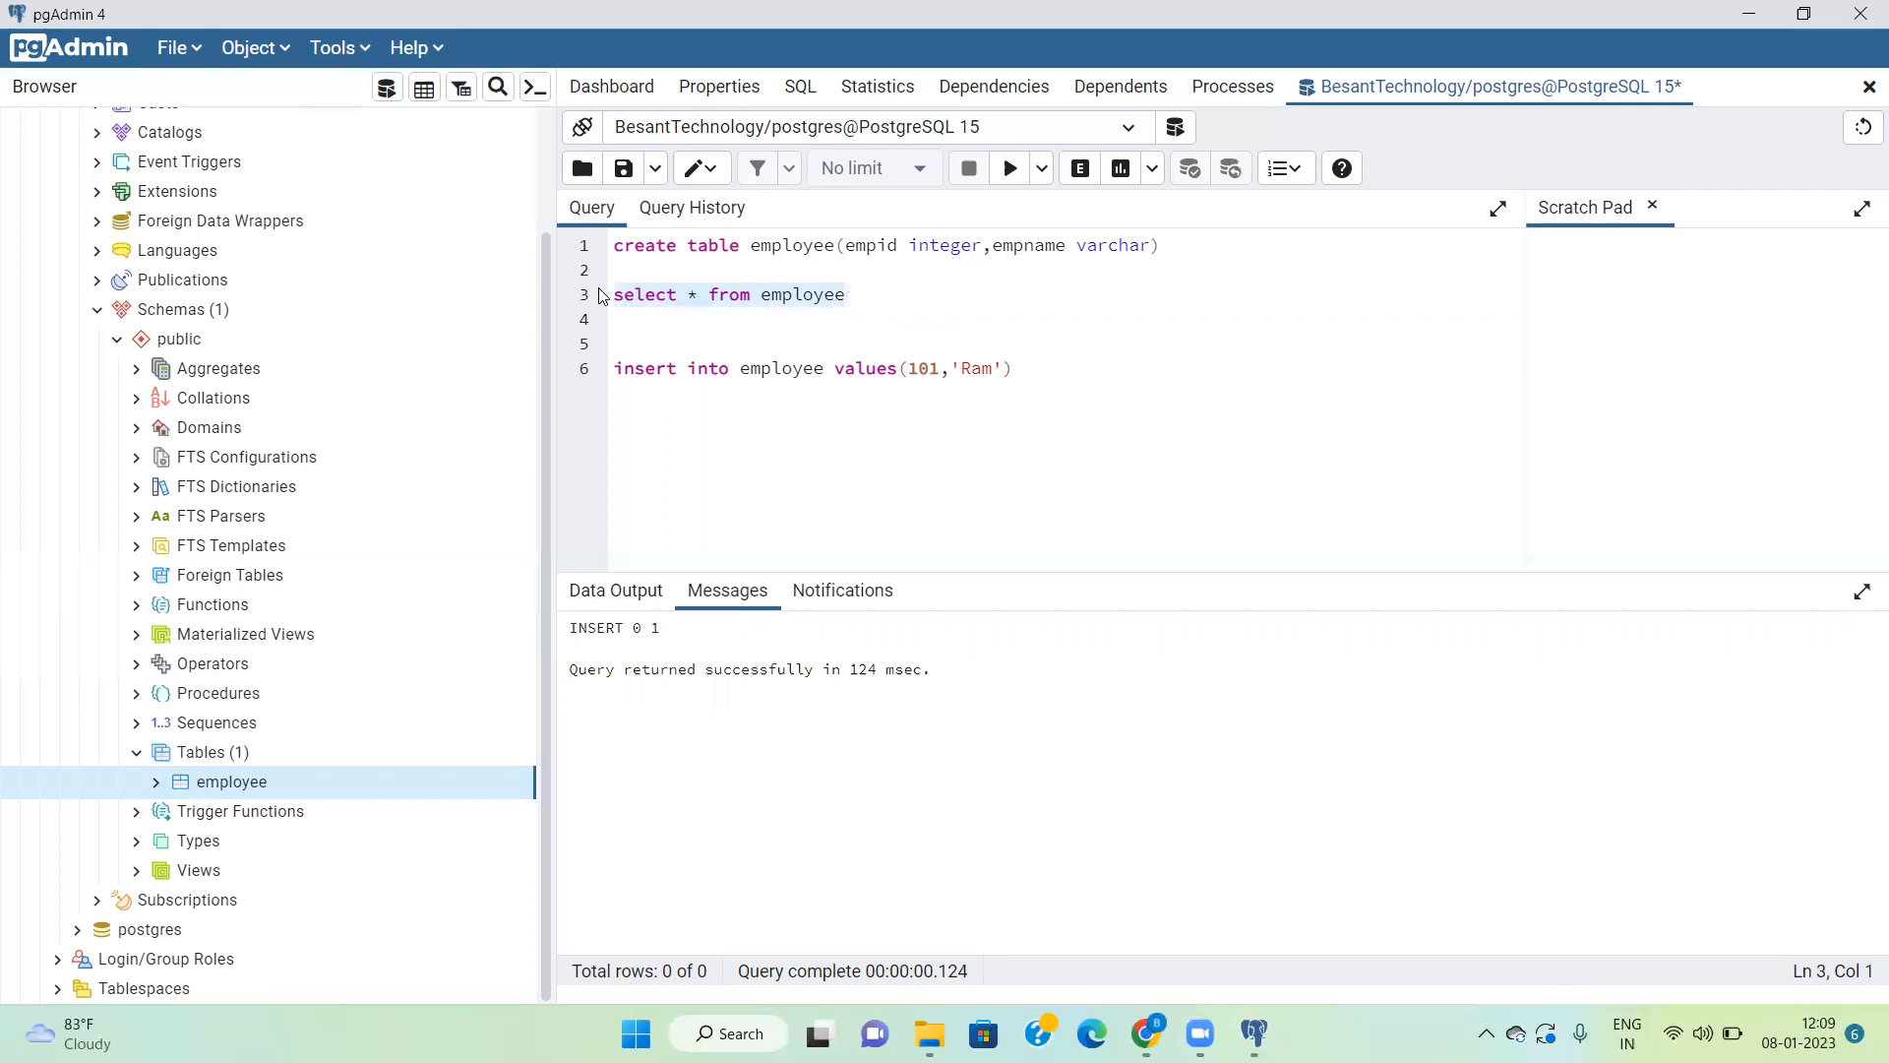
pyautogui.click(1011, 169)
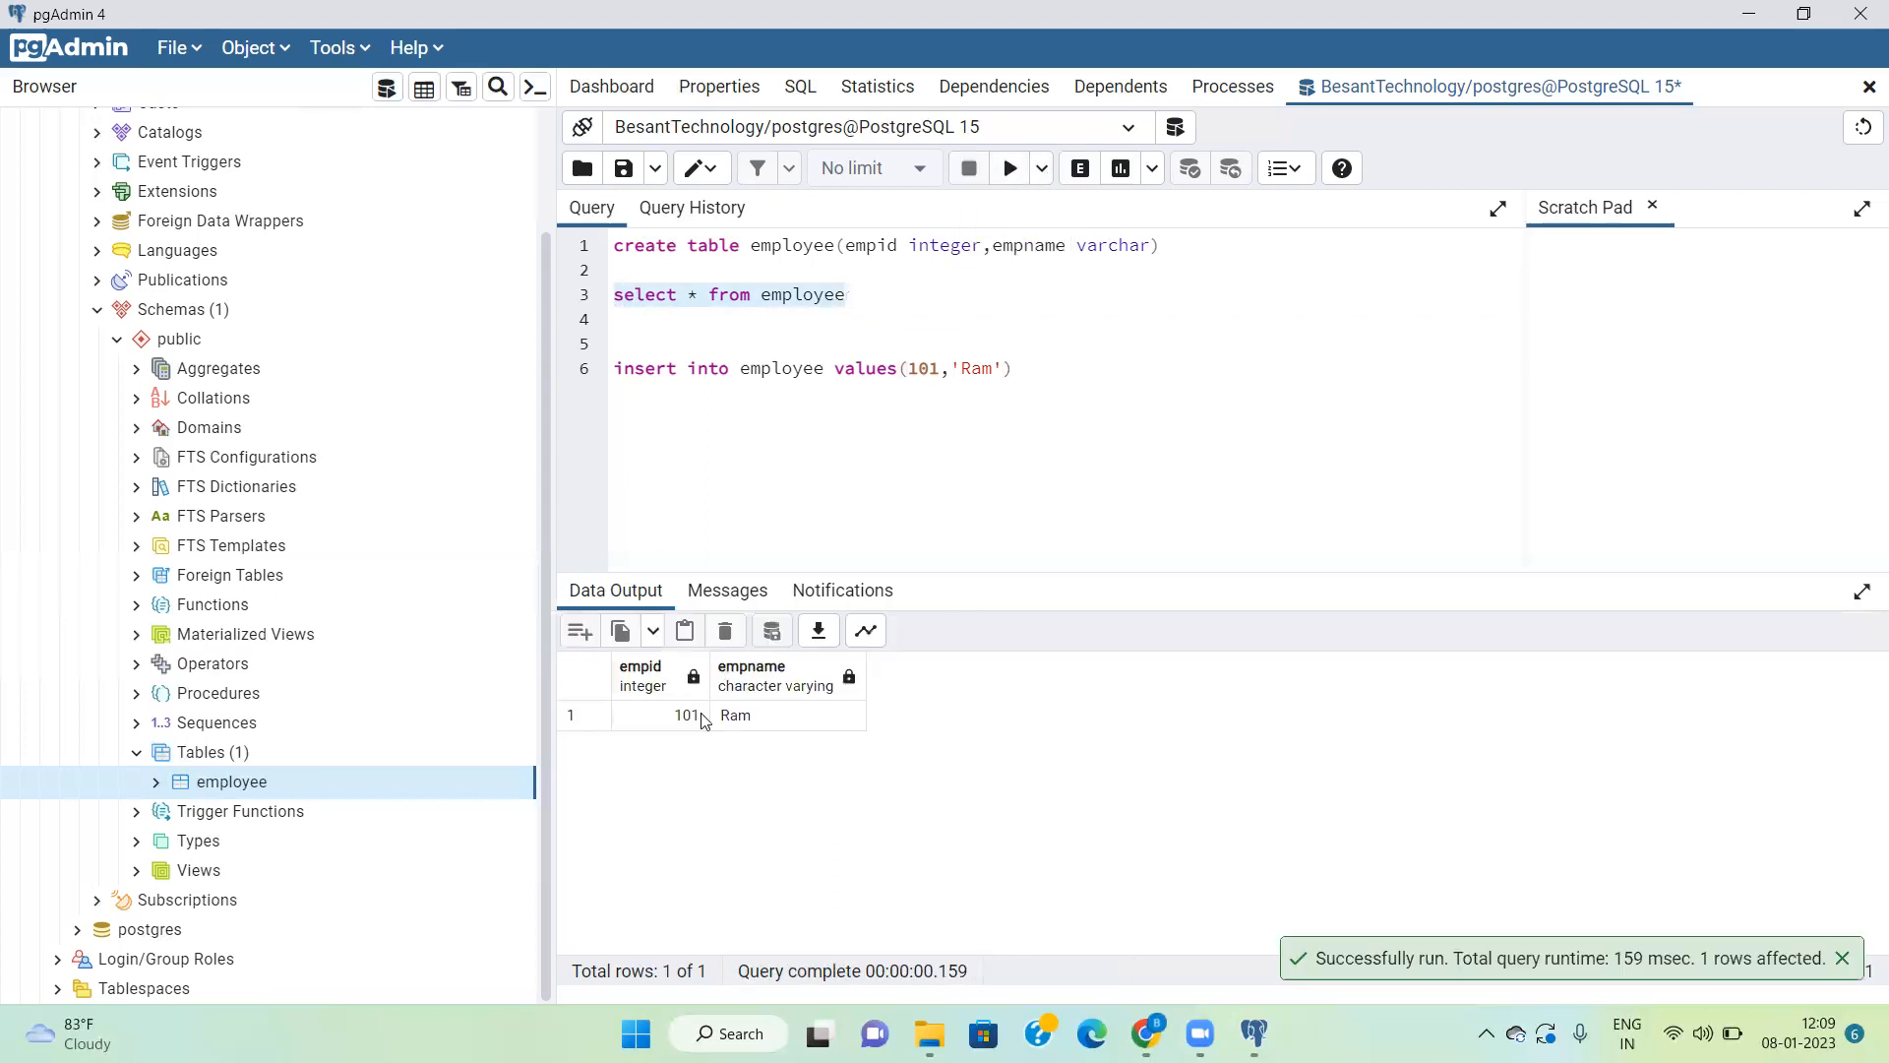
# Step: Change the insert statement to empid 102 with a different employee first name and execute only that statement
pyautogui.click(933, 371)
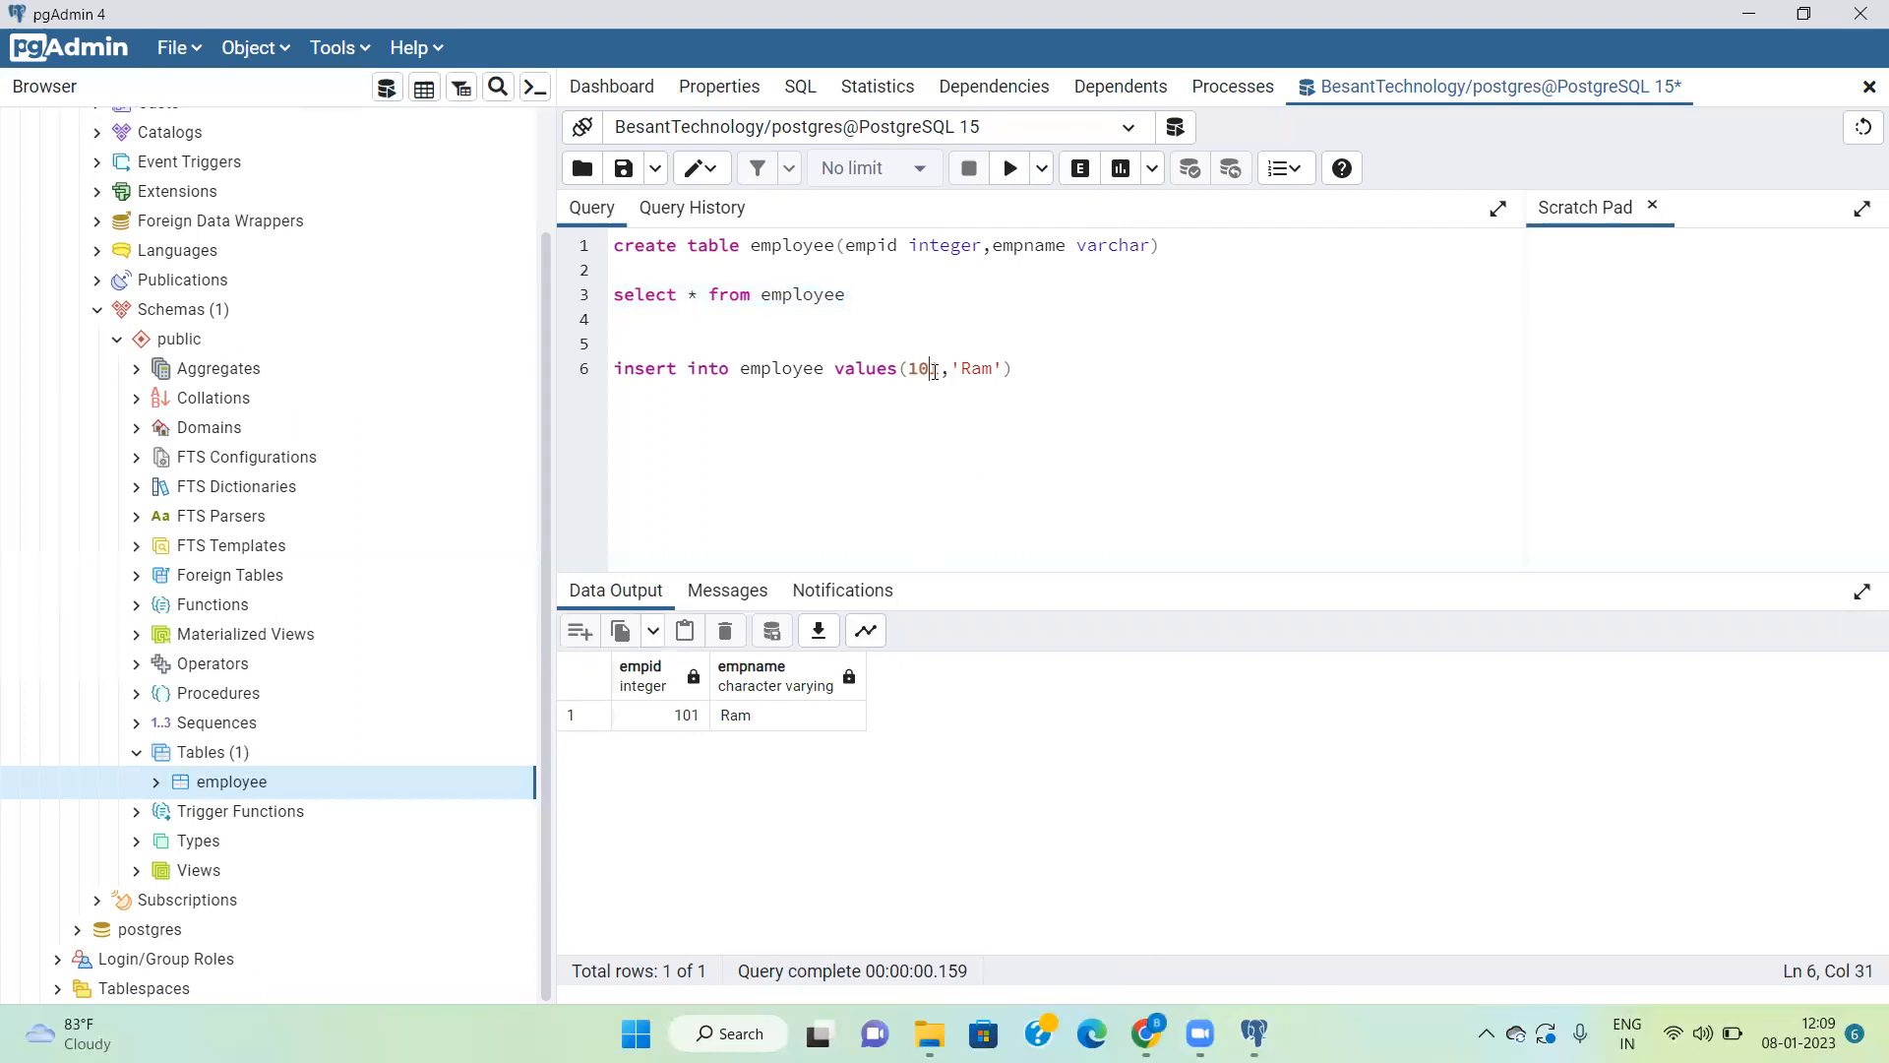
pyautogui.press('BackSpace')
pyautogui.write('2')
pyautogui.doubleClick(974, 370)
pyautogui.write('Rajesh')
pyautogui.click(1059, 370)
pyautogui.moveTo(1045, 370); pyautogui.dragTo(584, 370)
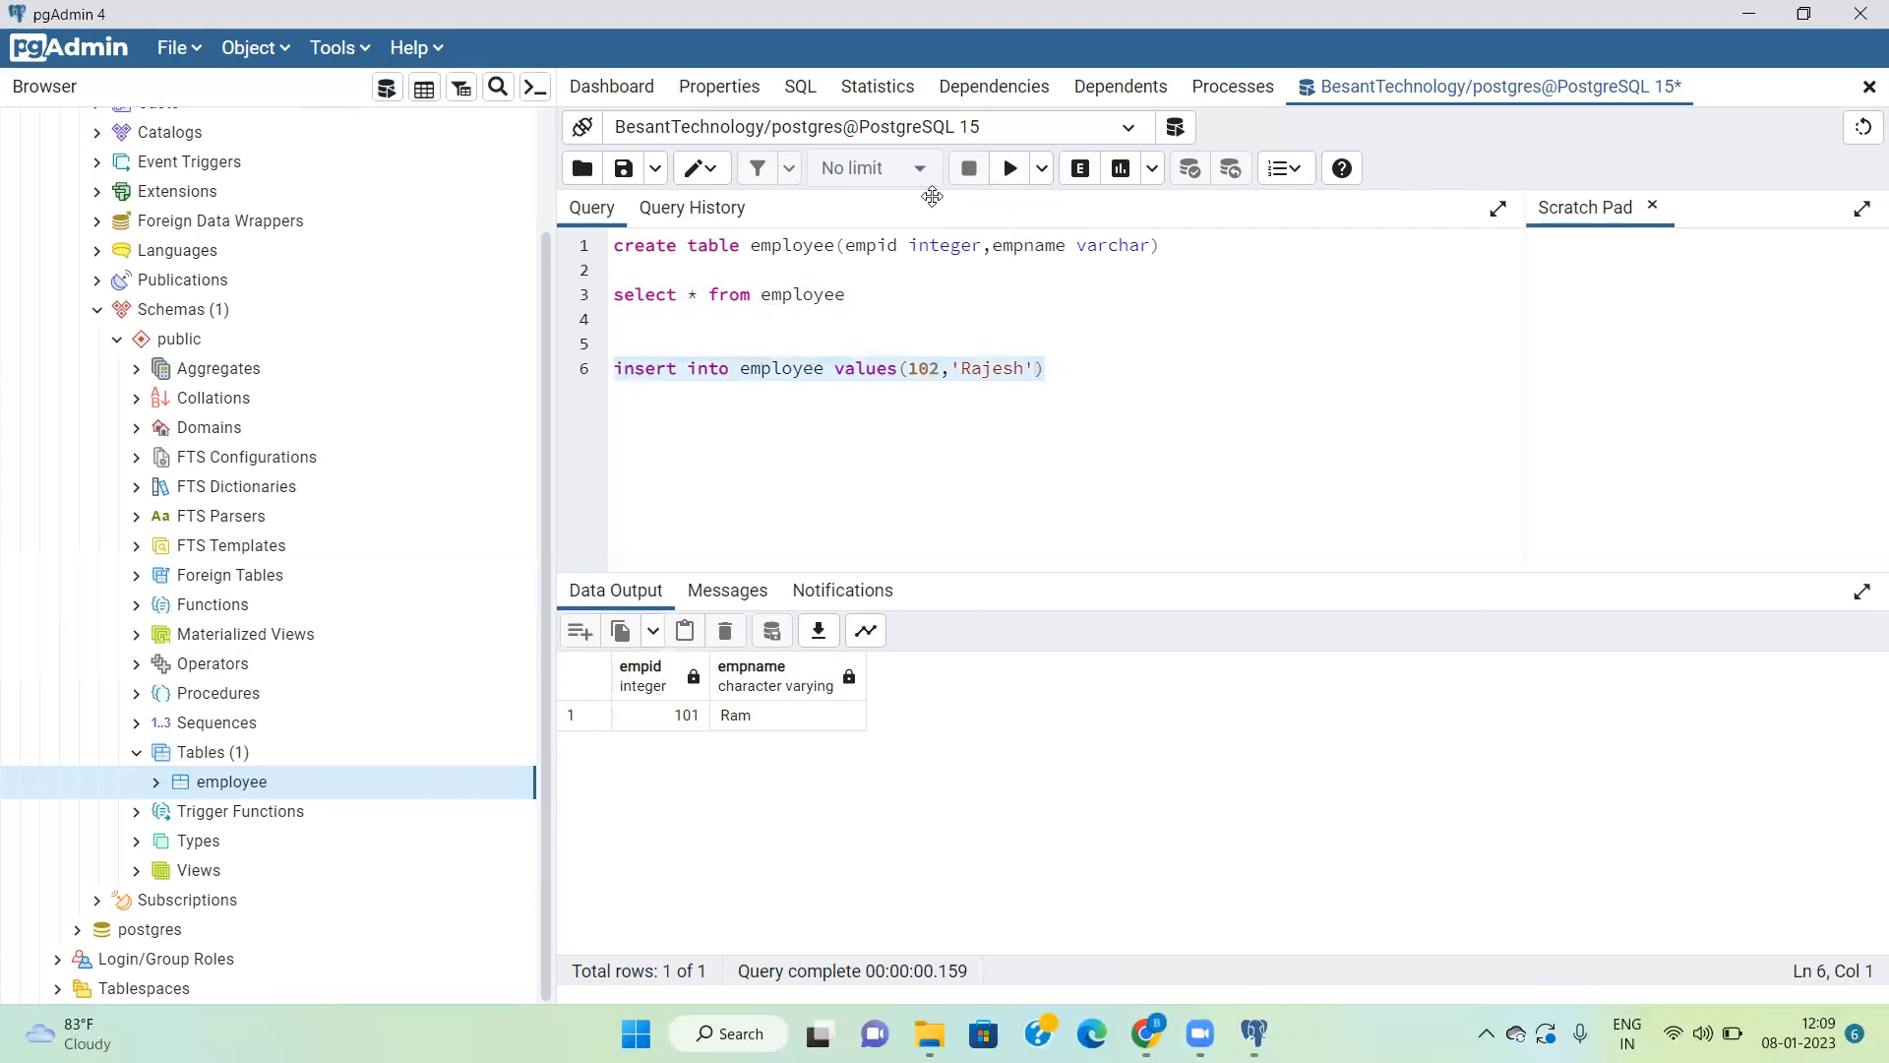
pyautogui.click(1008, 180)
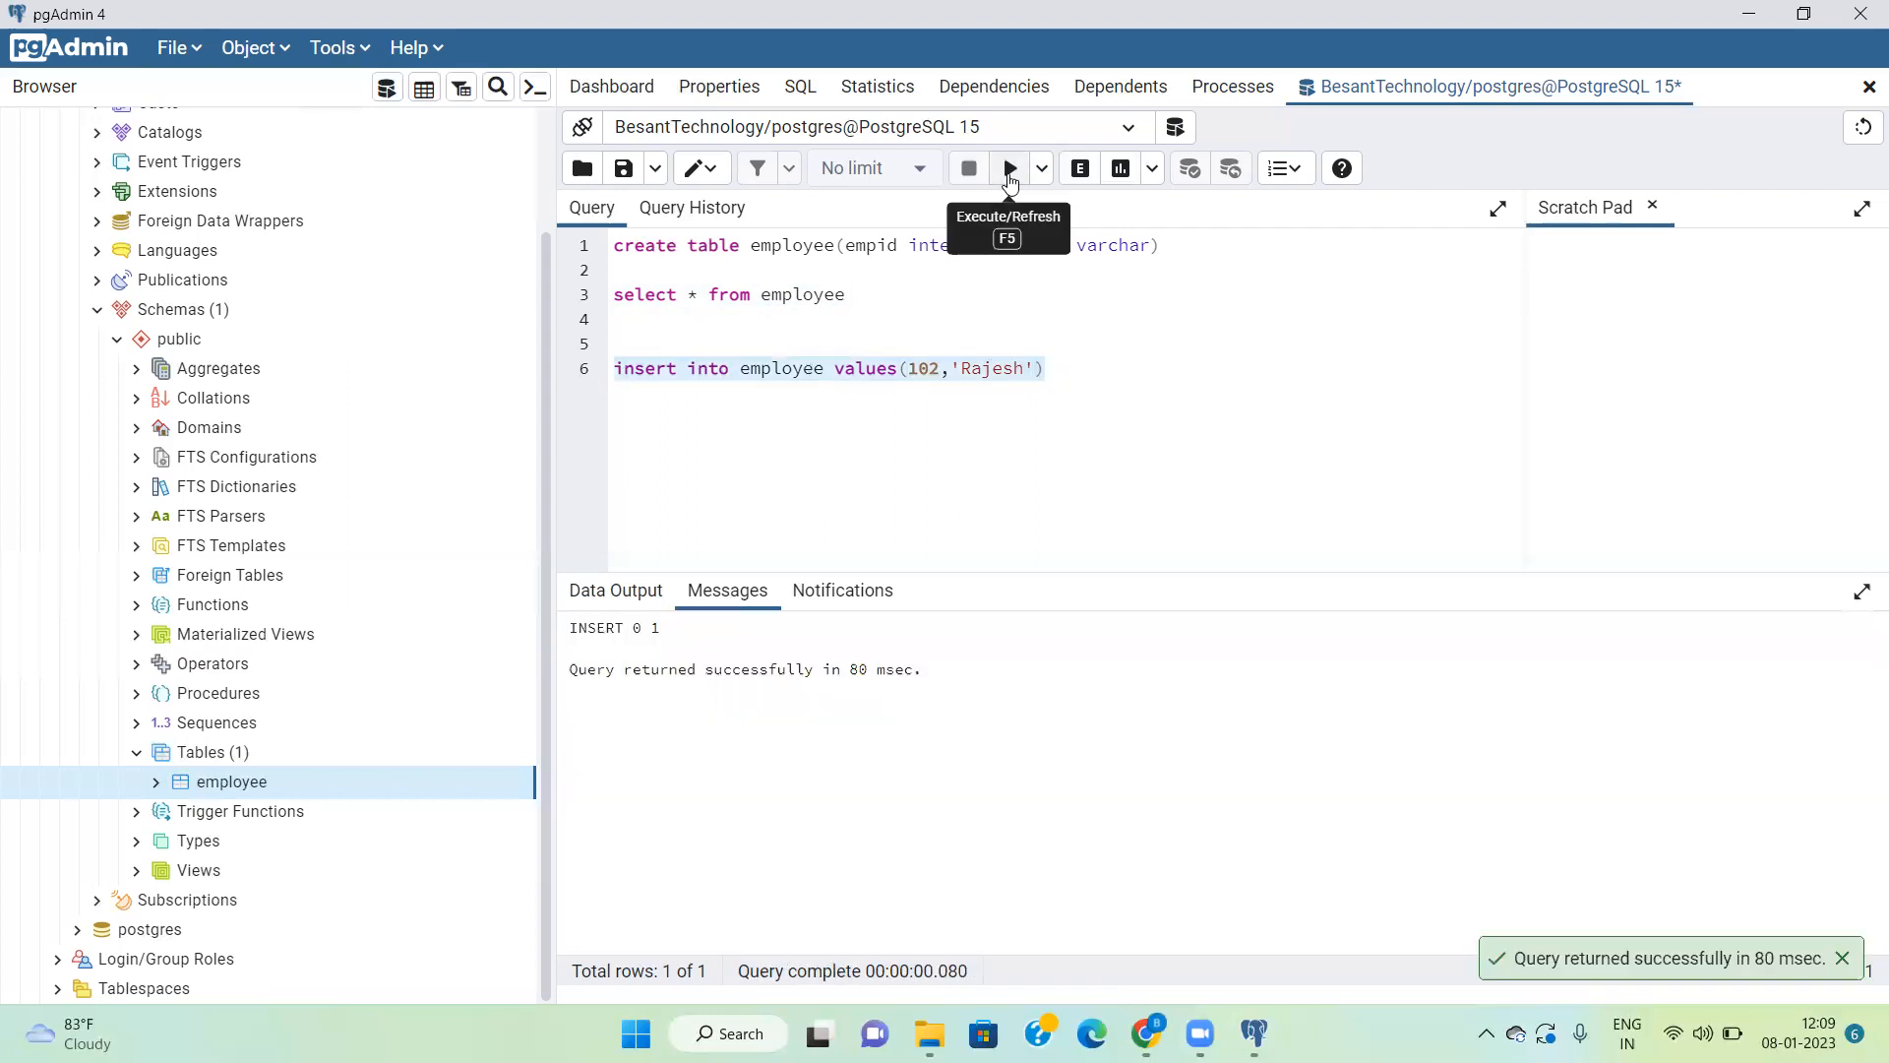
# Step: Run the "select * from employee" query again to view the table with the second employee
pyautogui.click(913, 299)
pyautogui.moveTo(925, 299); pyautogui.dragTo(570, 295)
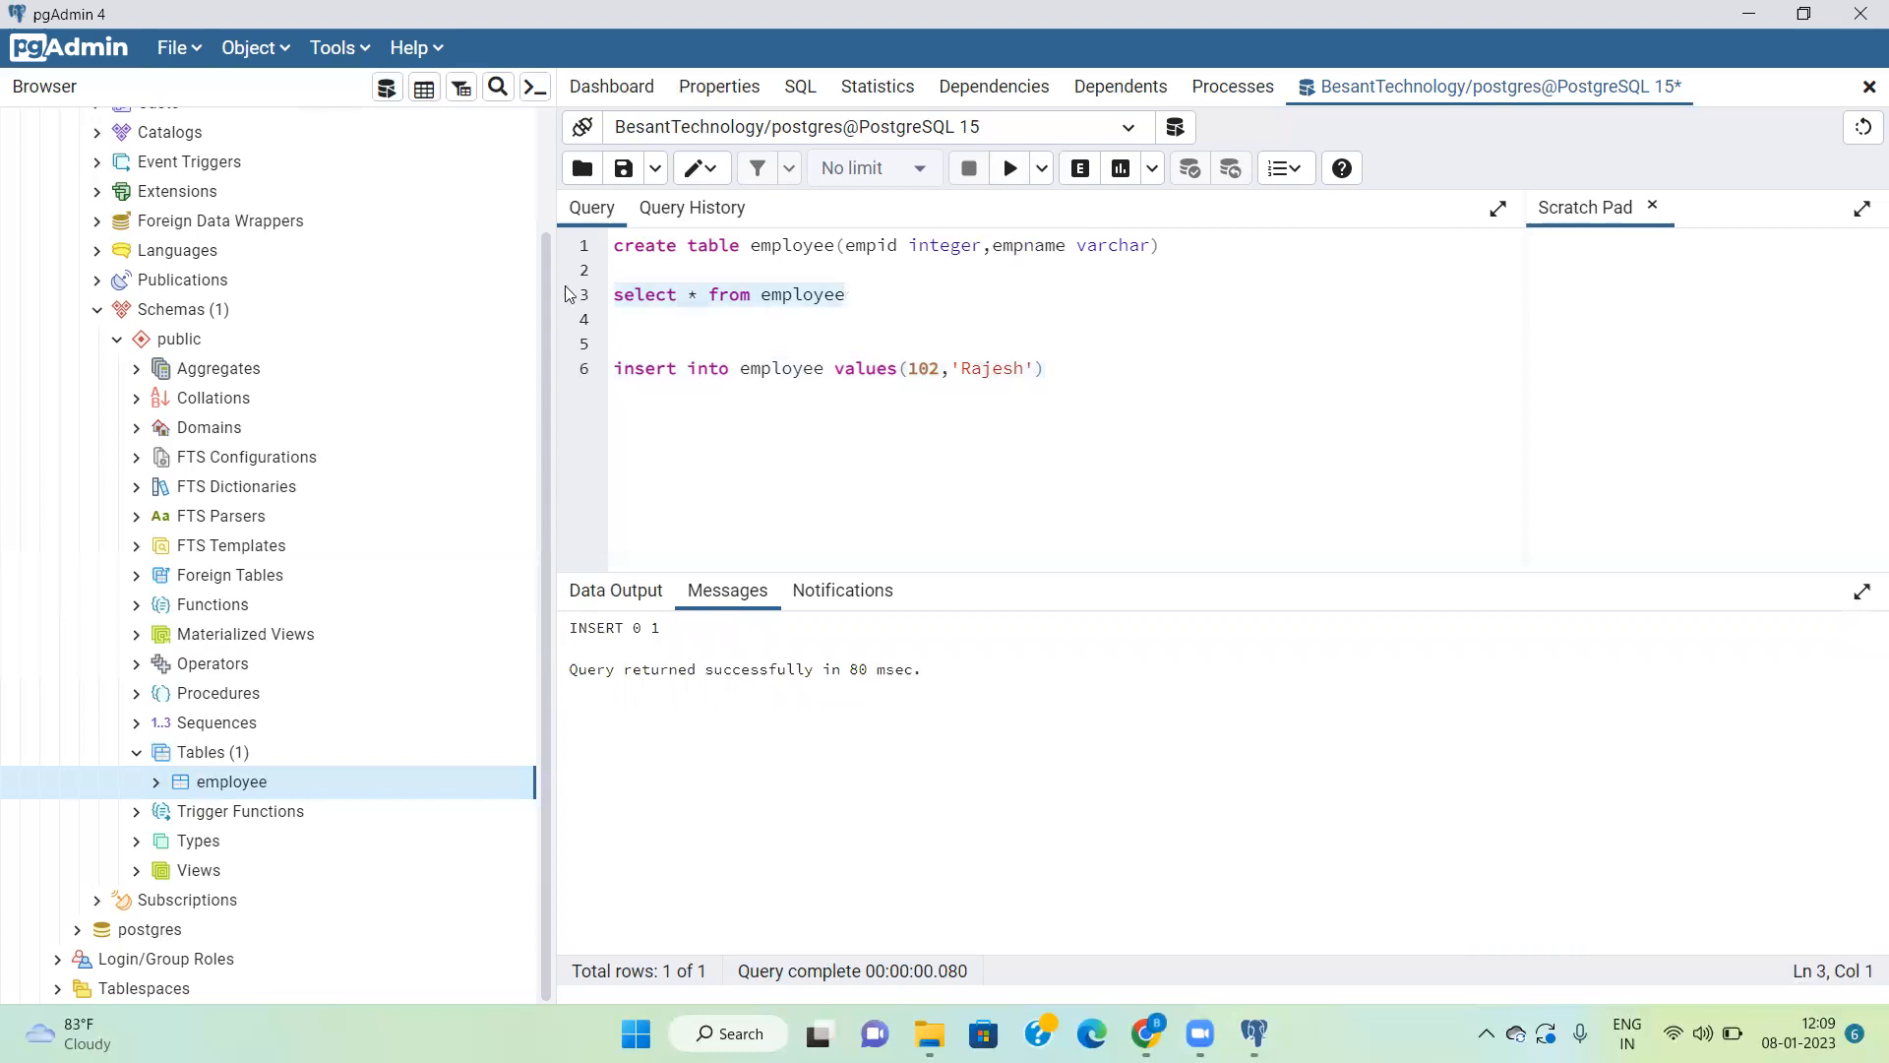
pyautogui.click(1009, 173)
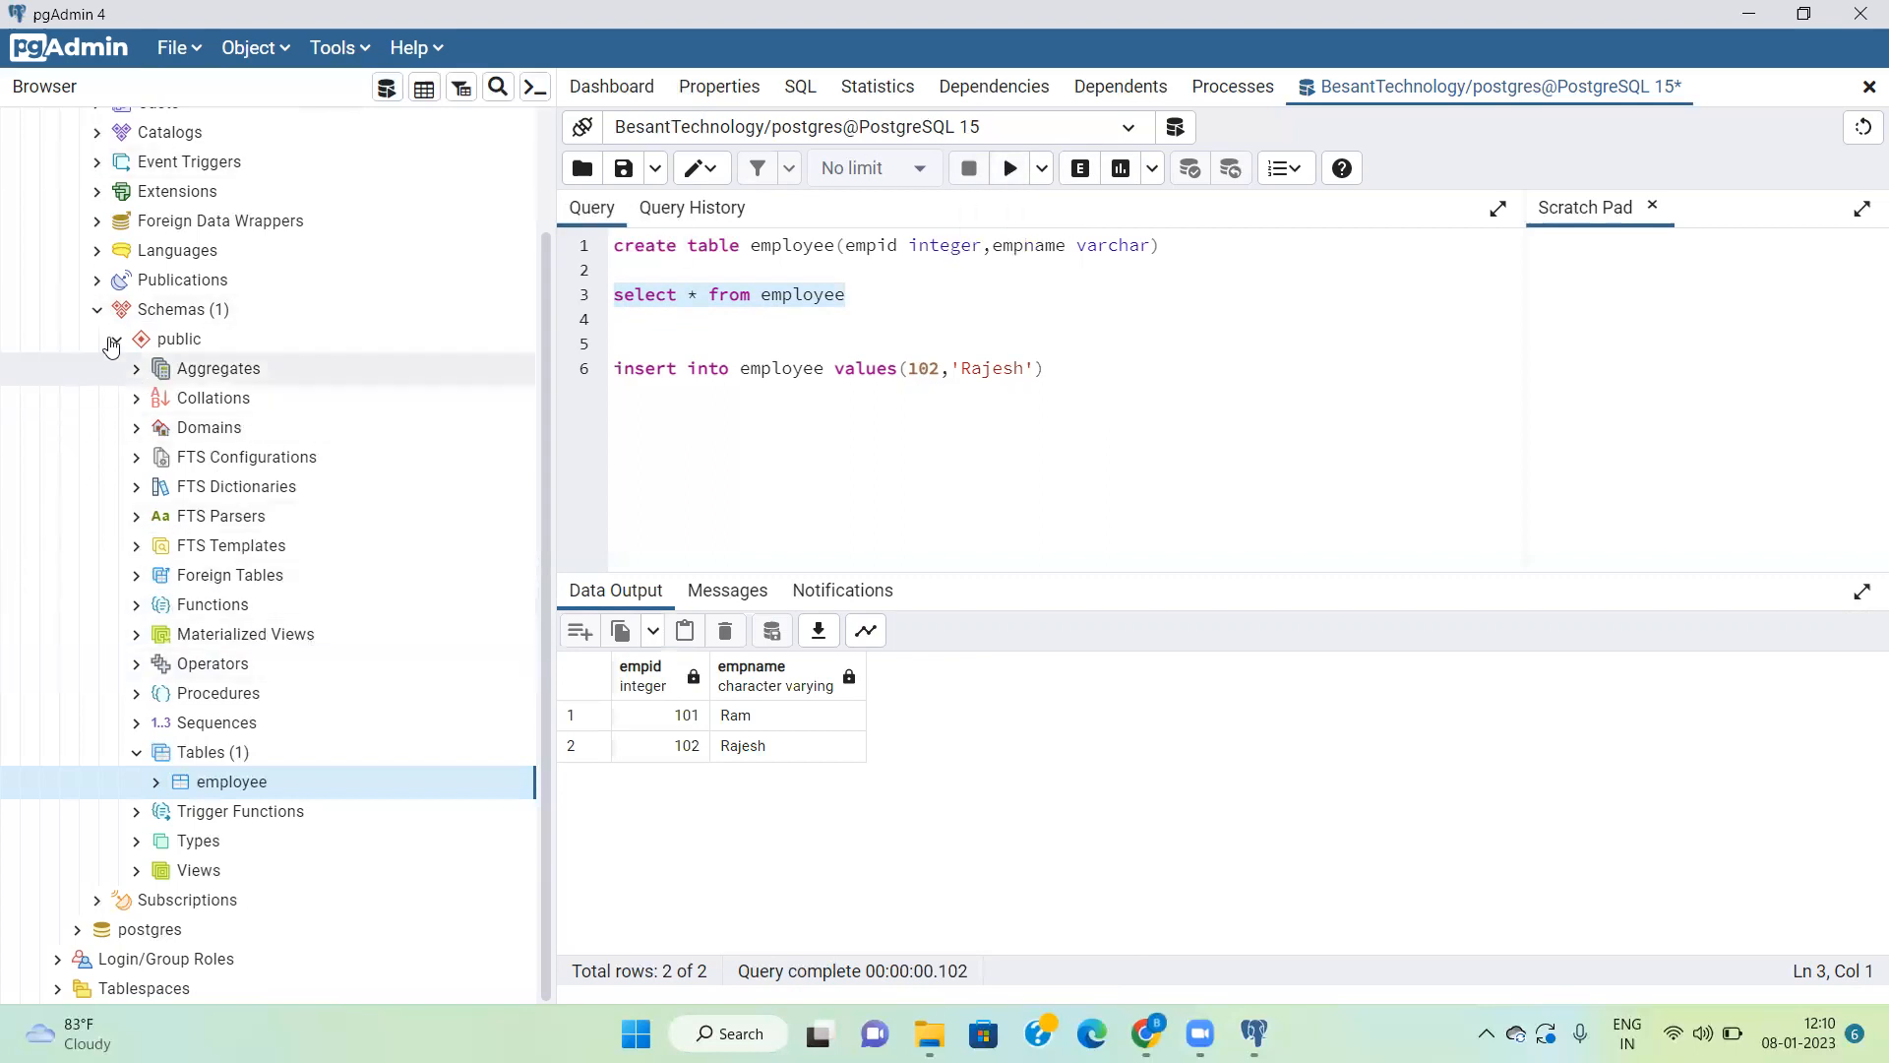
pyautogui.click(95, 310)
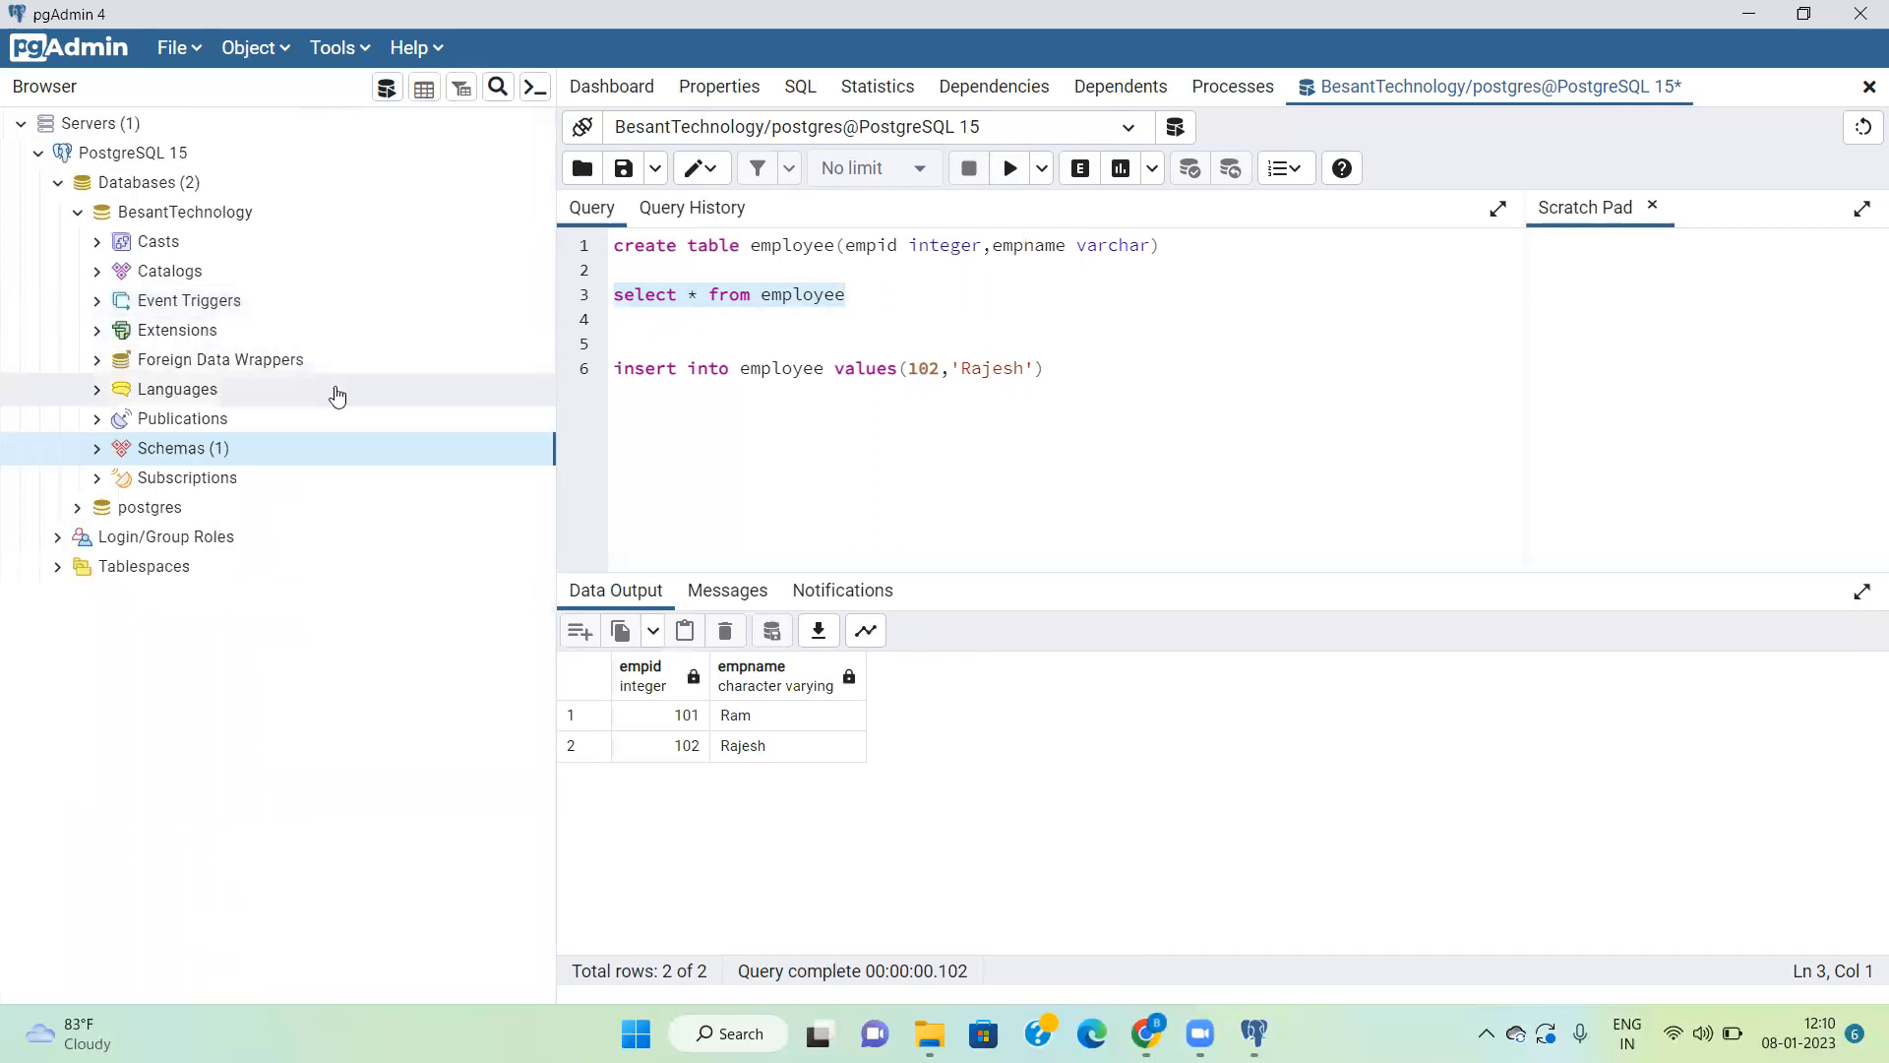
pyautogui.doubleClick(196, 224)
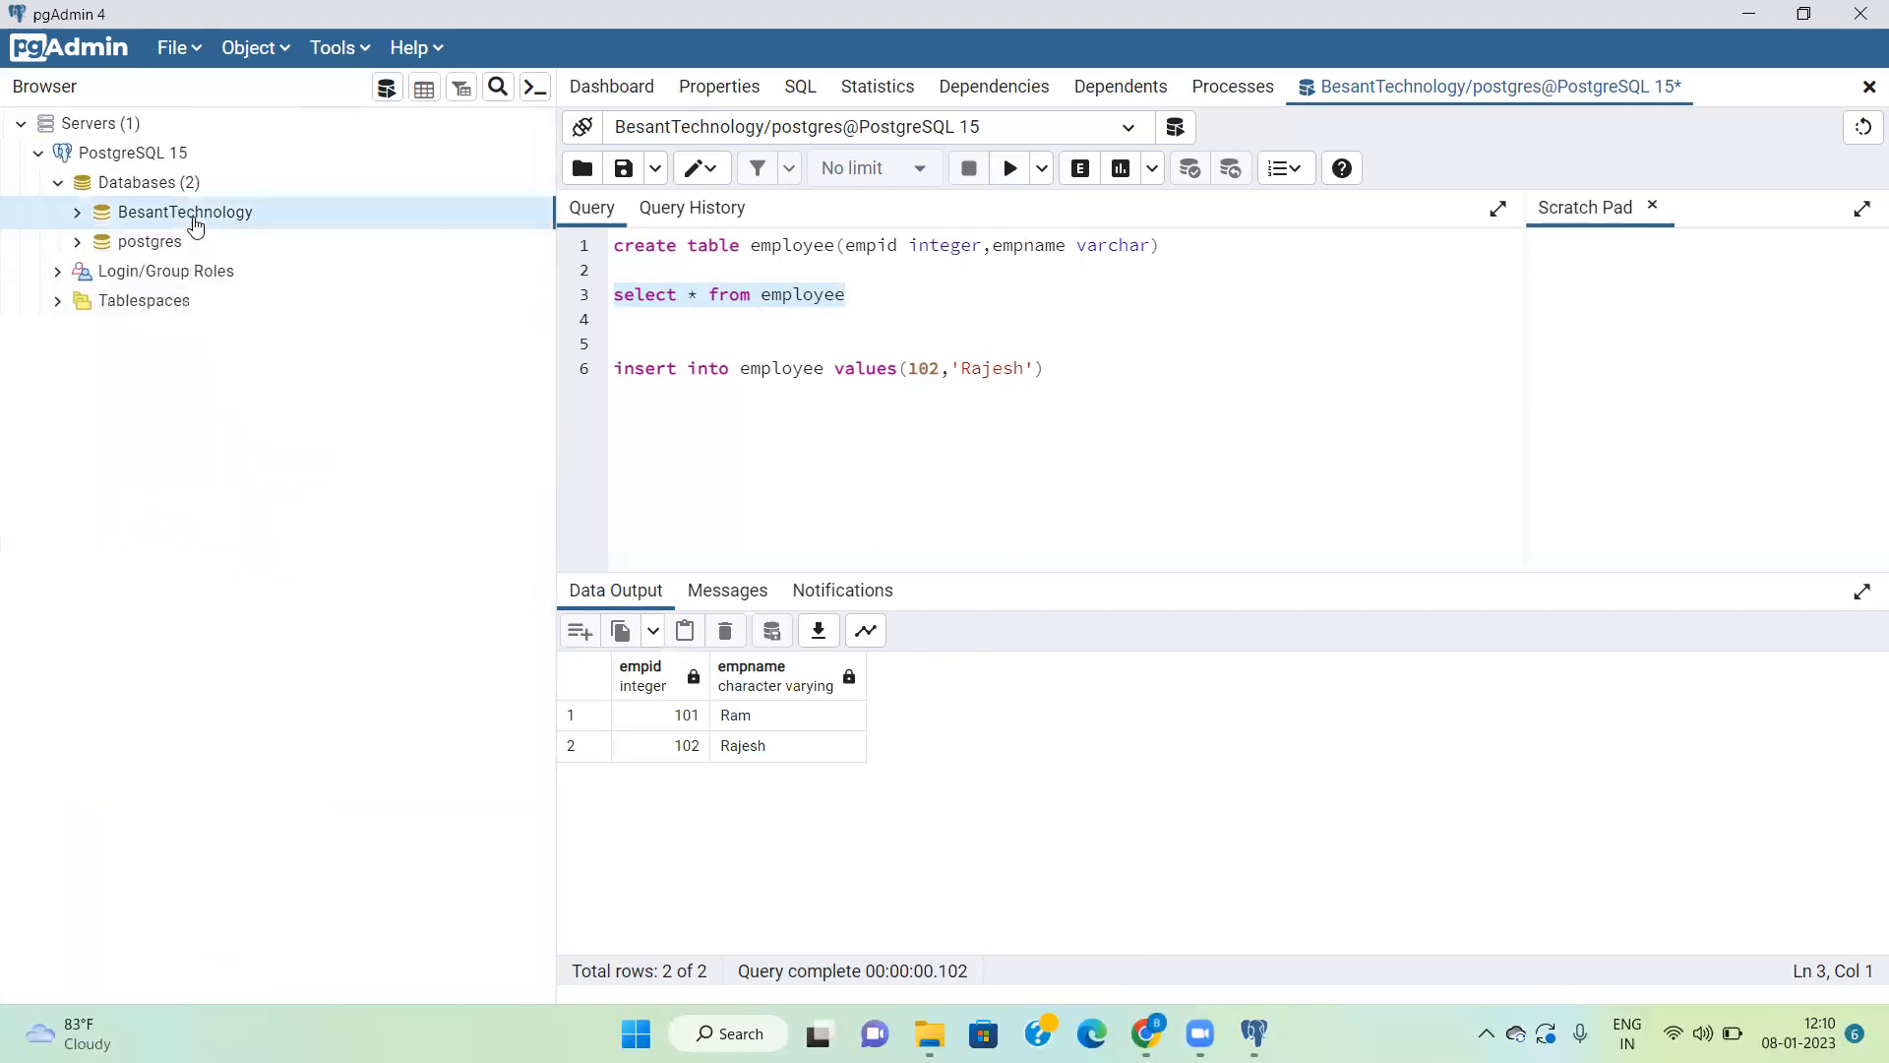
pyautogui.click(77, 214)
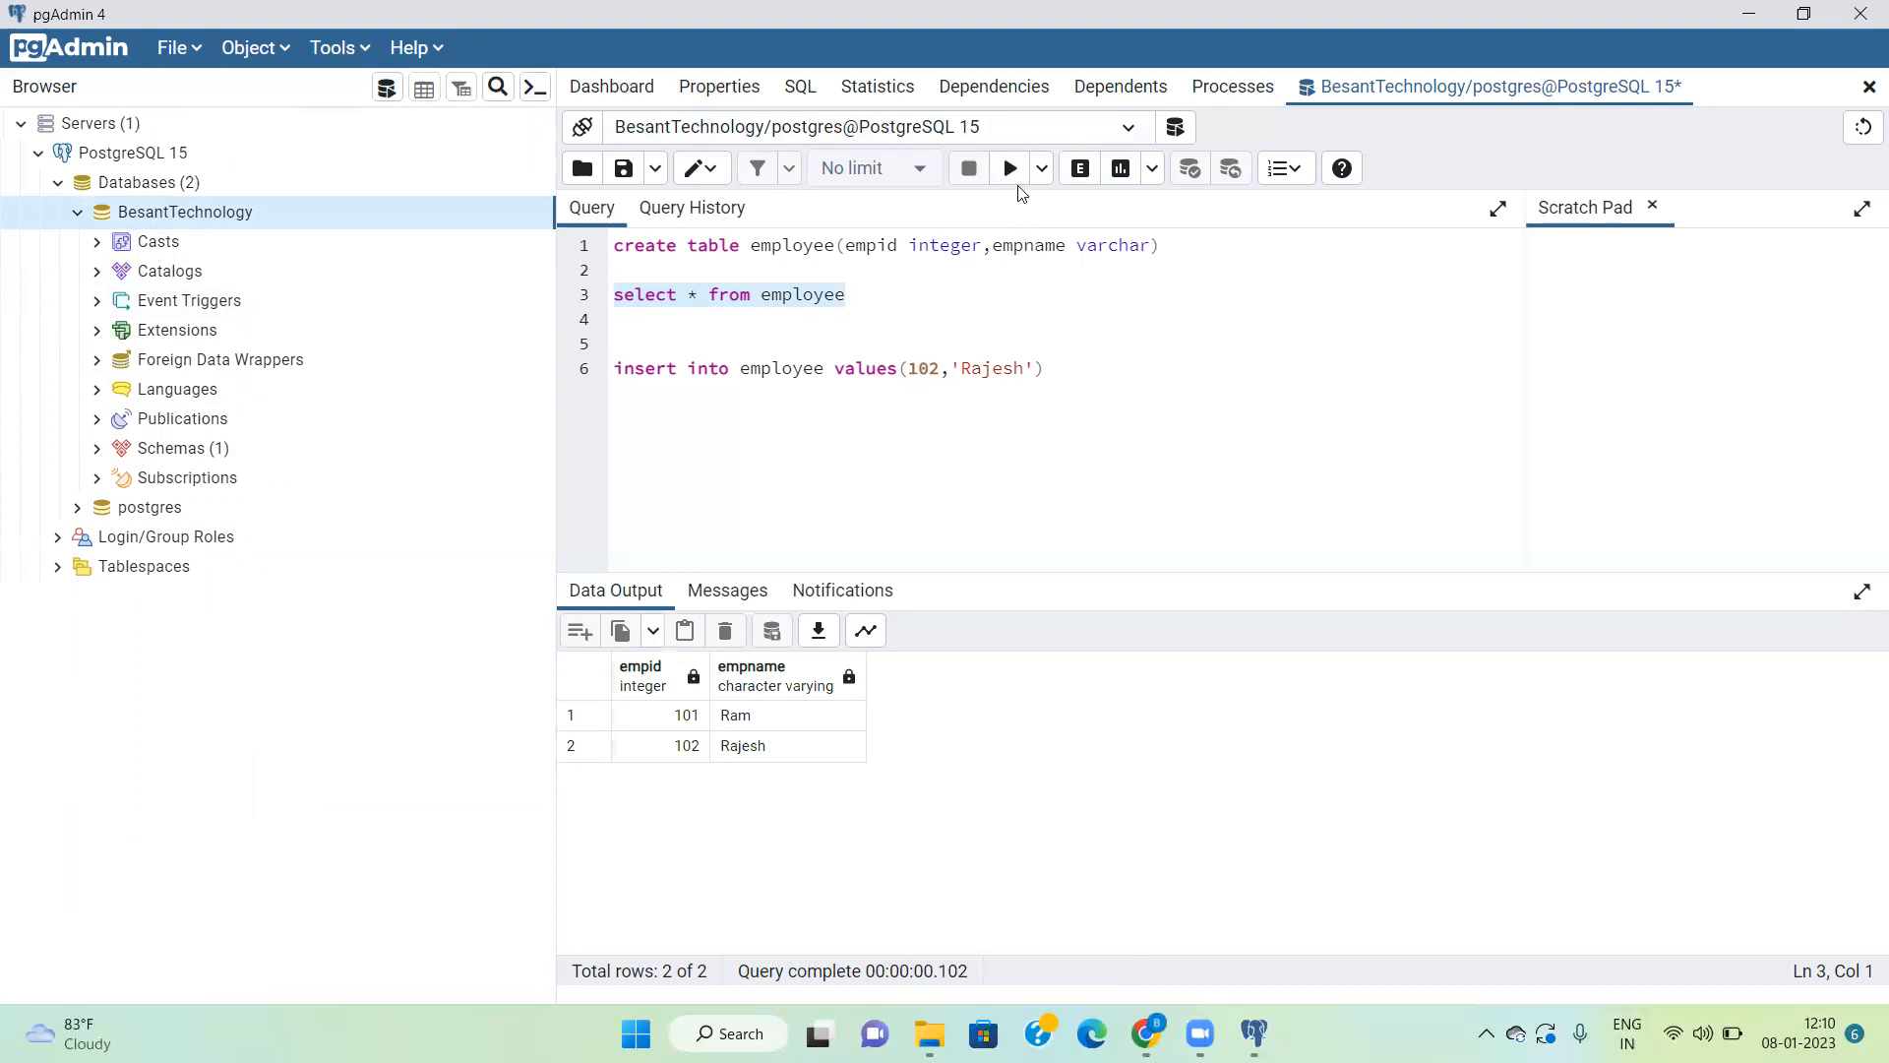
pyautogui.click(97, 451)
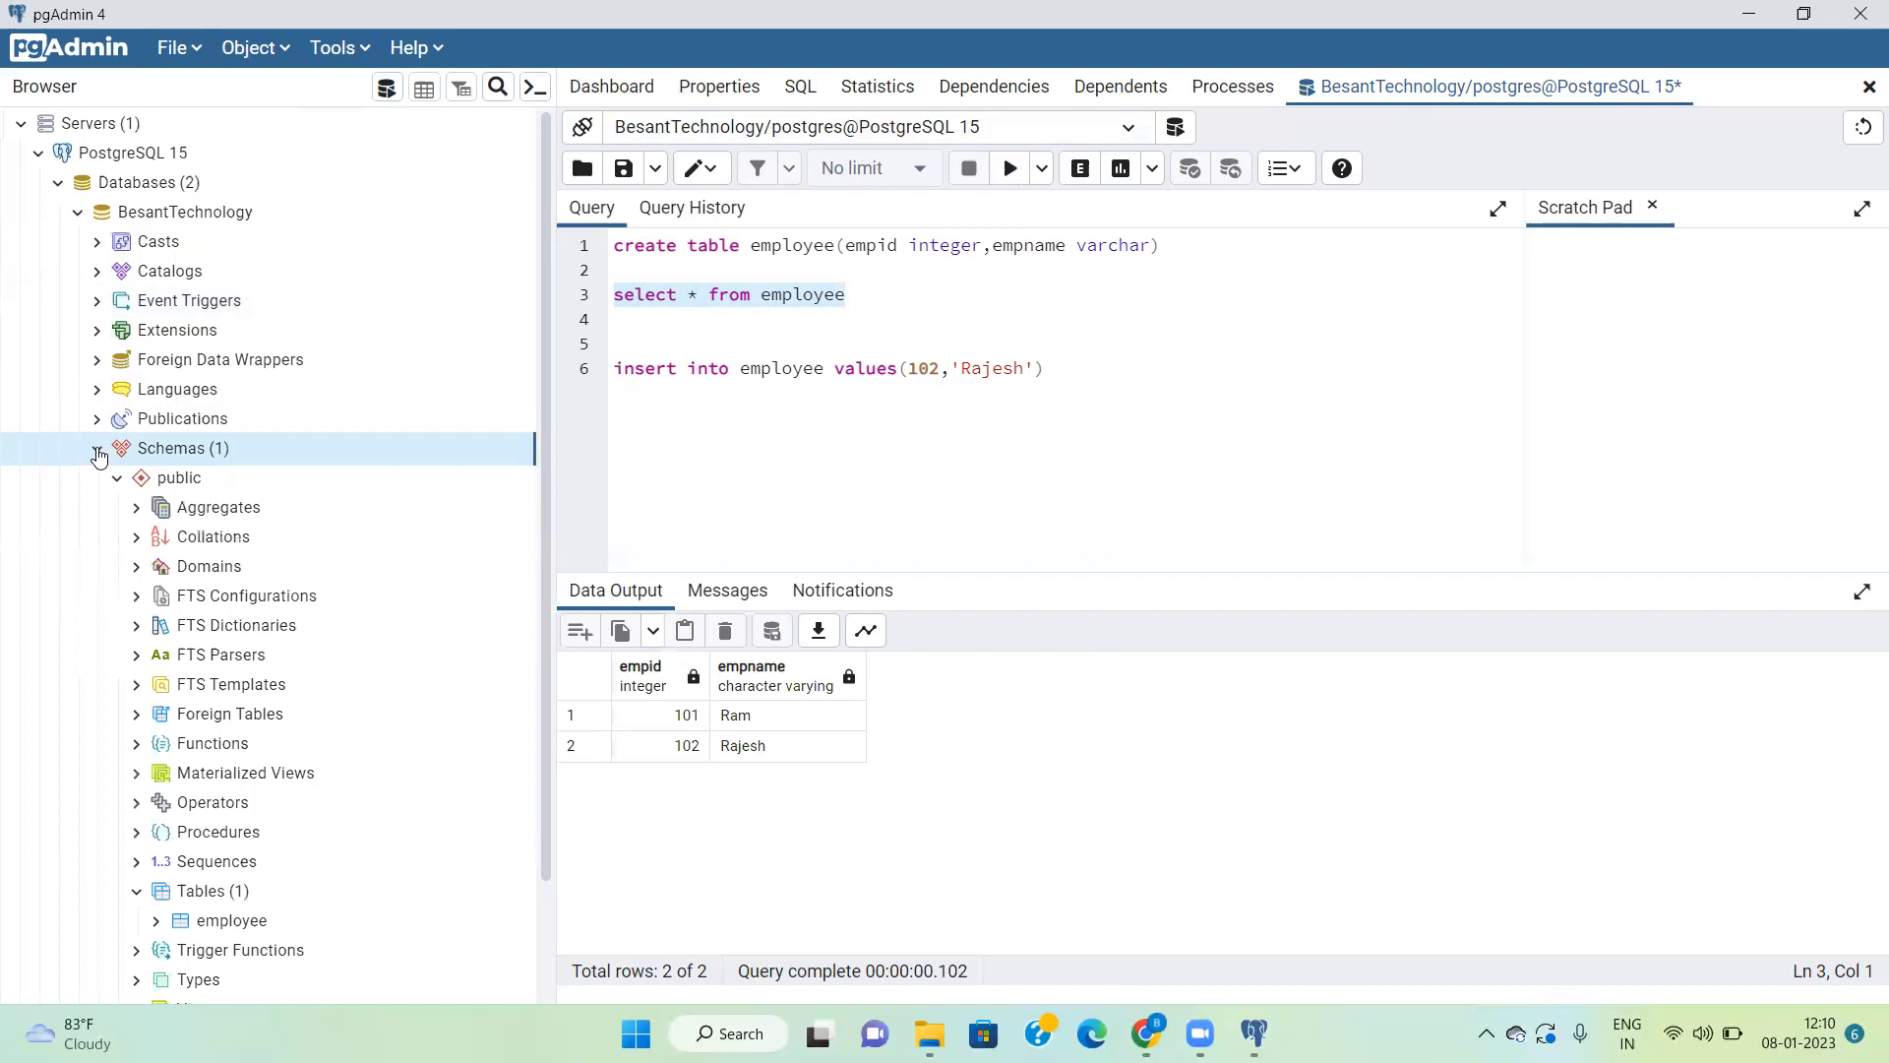
# Step: Open the employee table's data with the View/Edit Data option for all rows
pyautogui.click(214, 930)
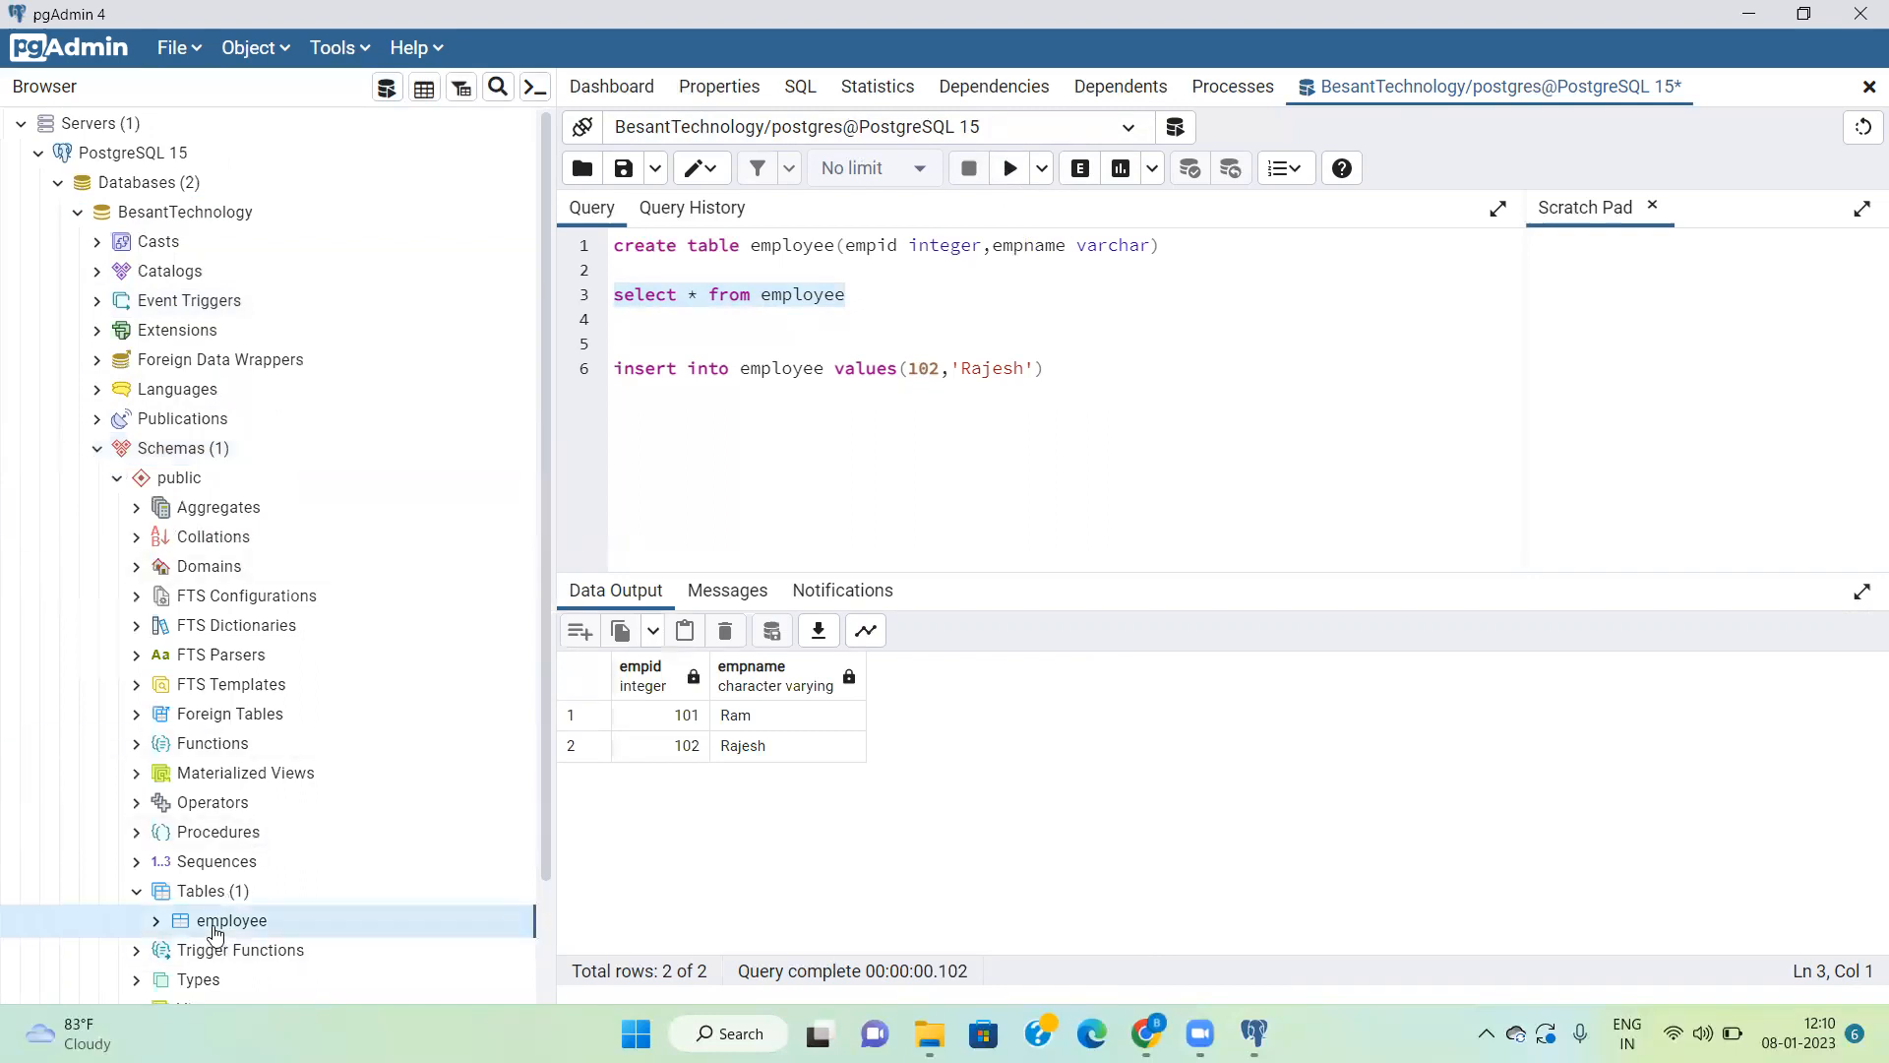
pyautogui.rightClick(215, 929)
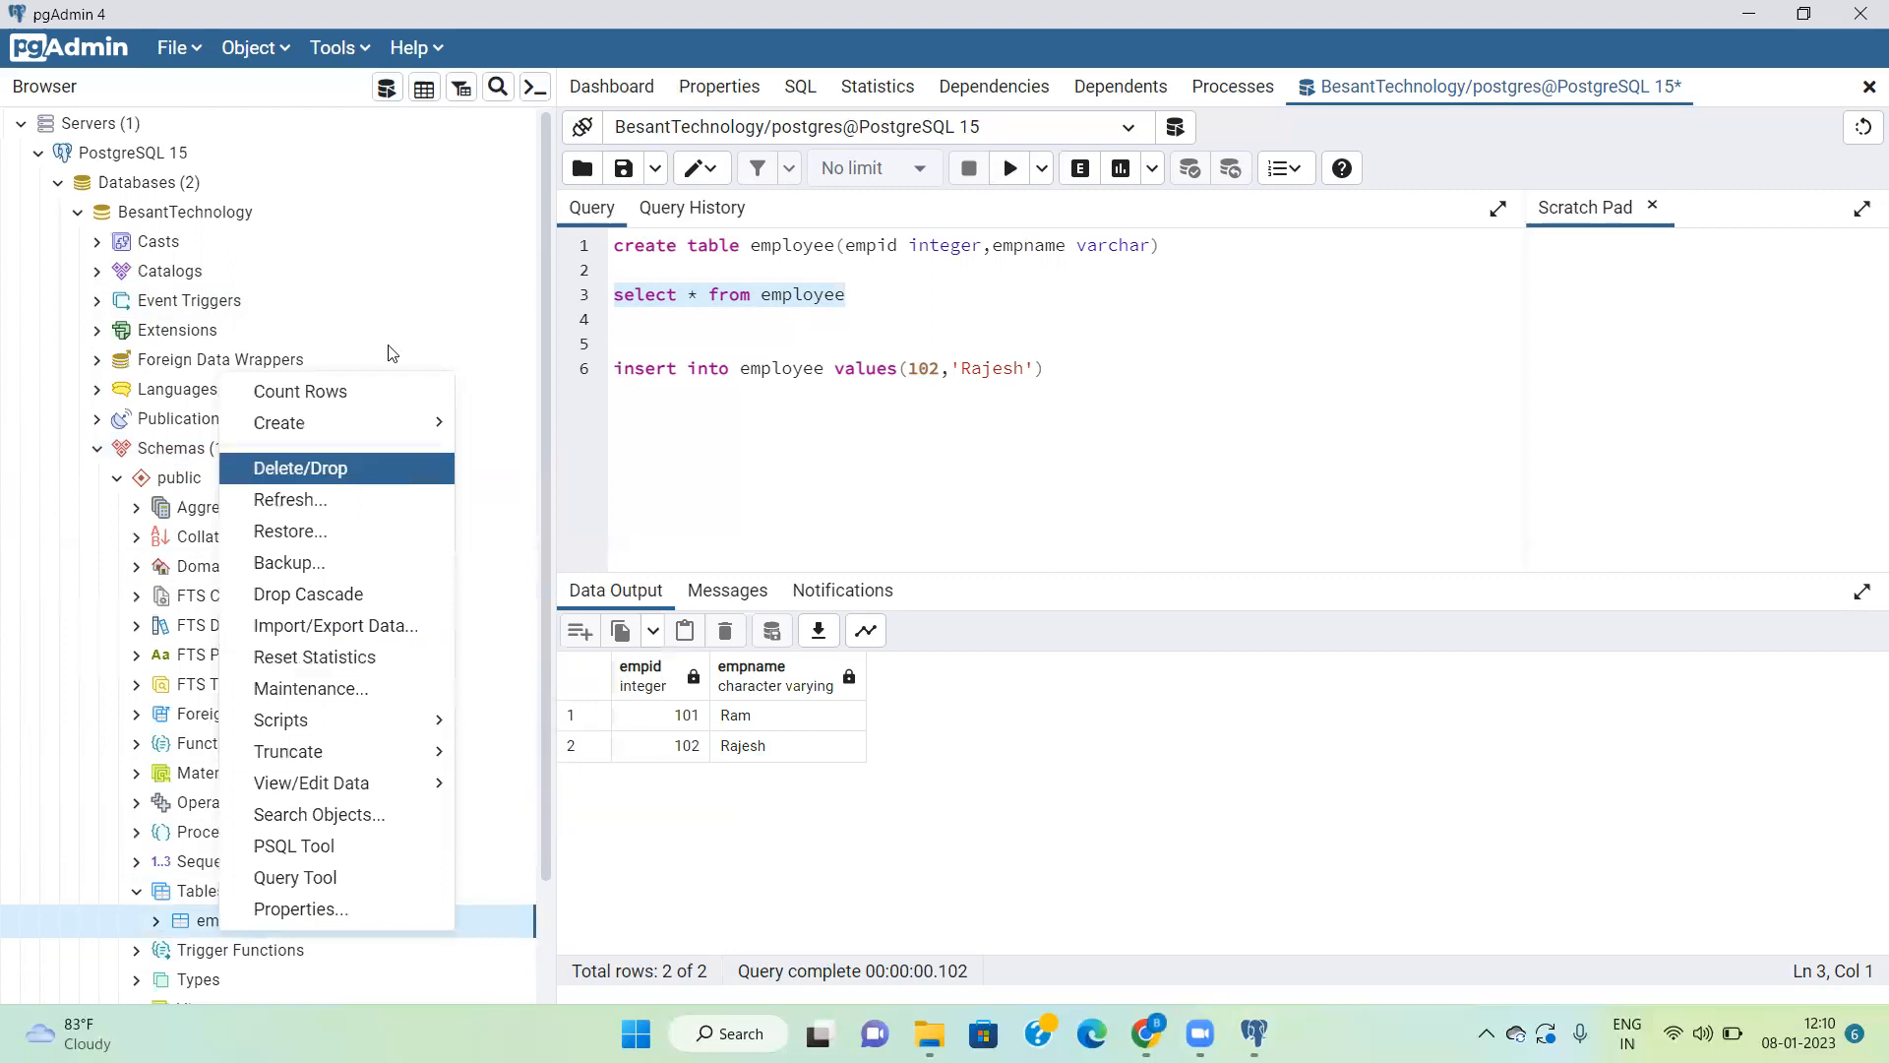
pyautogui.moveTo(376, 426)
pyautogui.moveTo(421, 794)
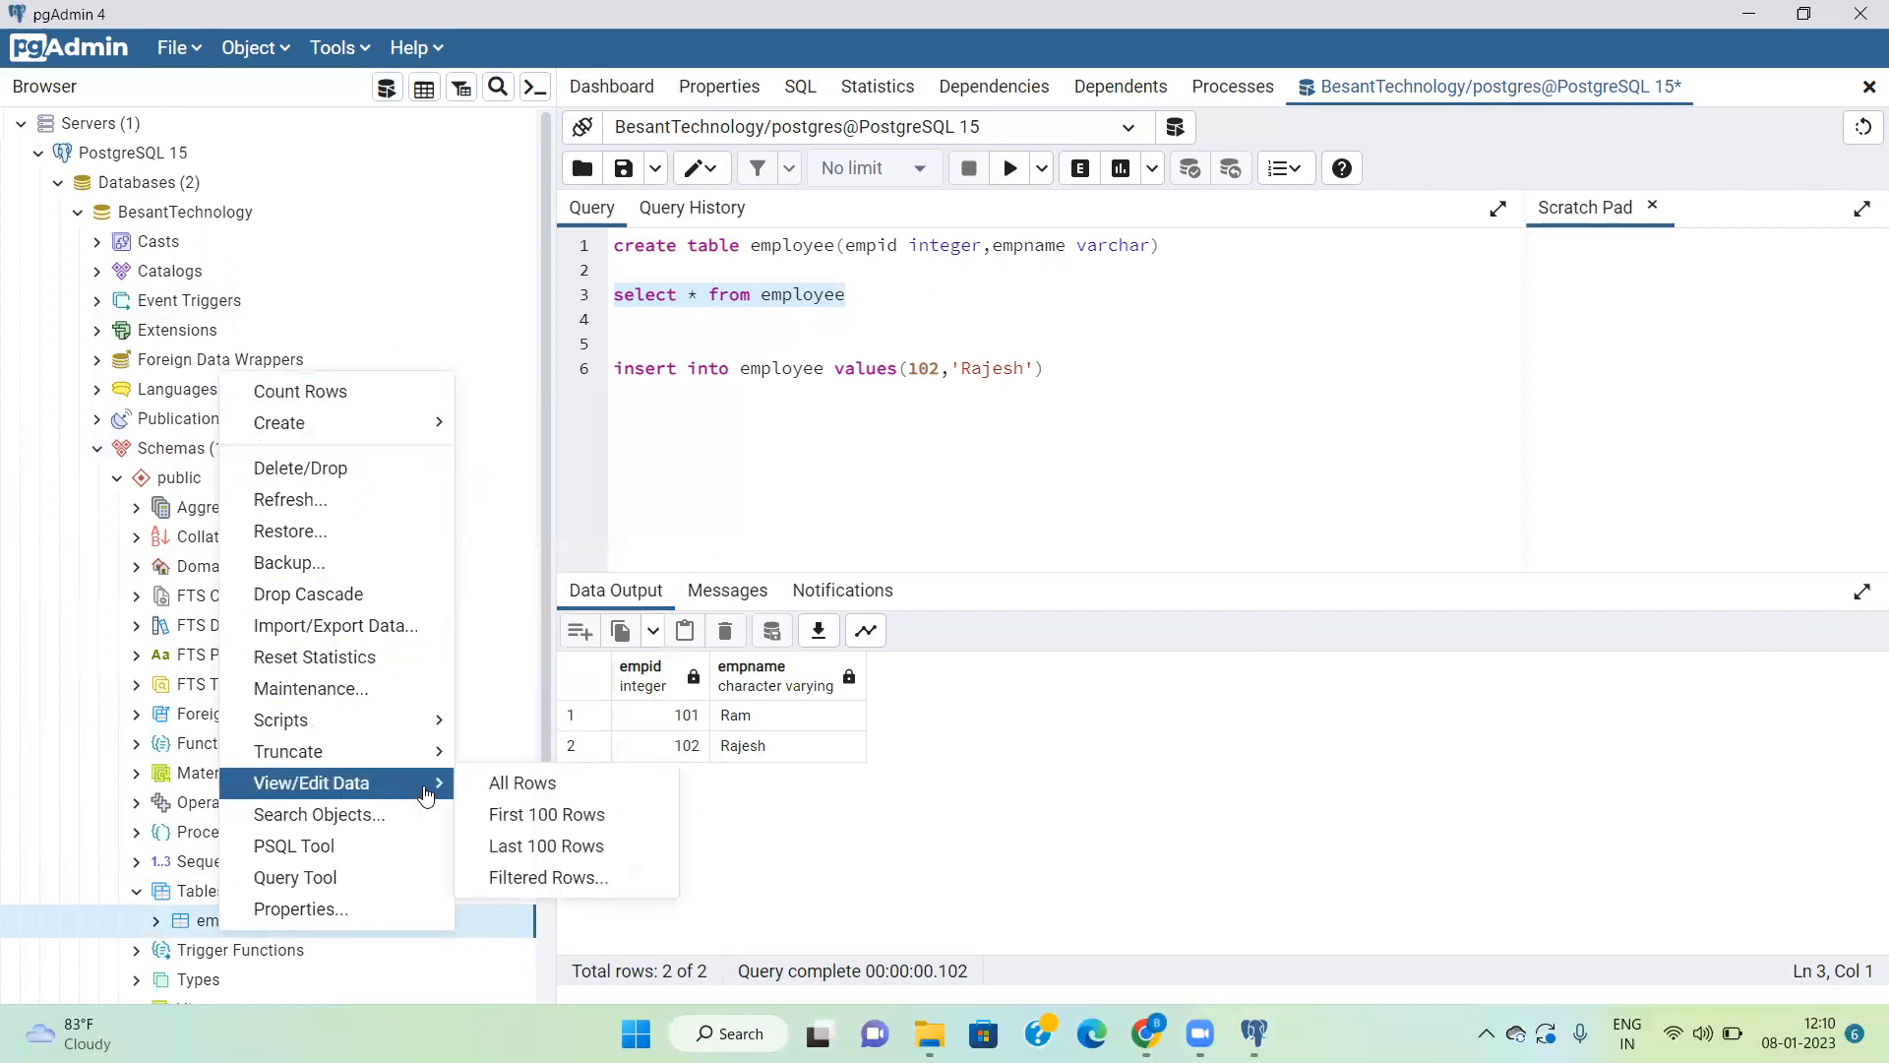
pyautogui.click(520, 793)
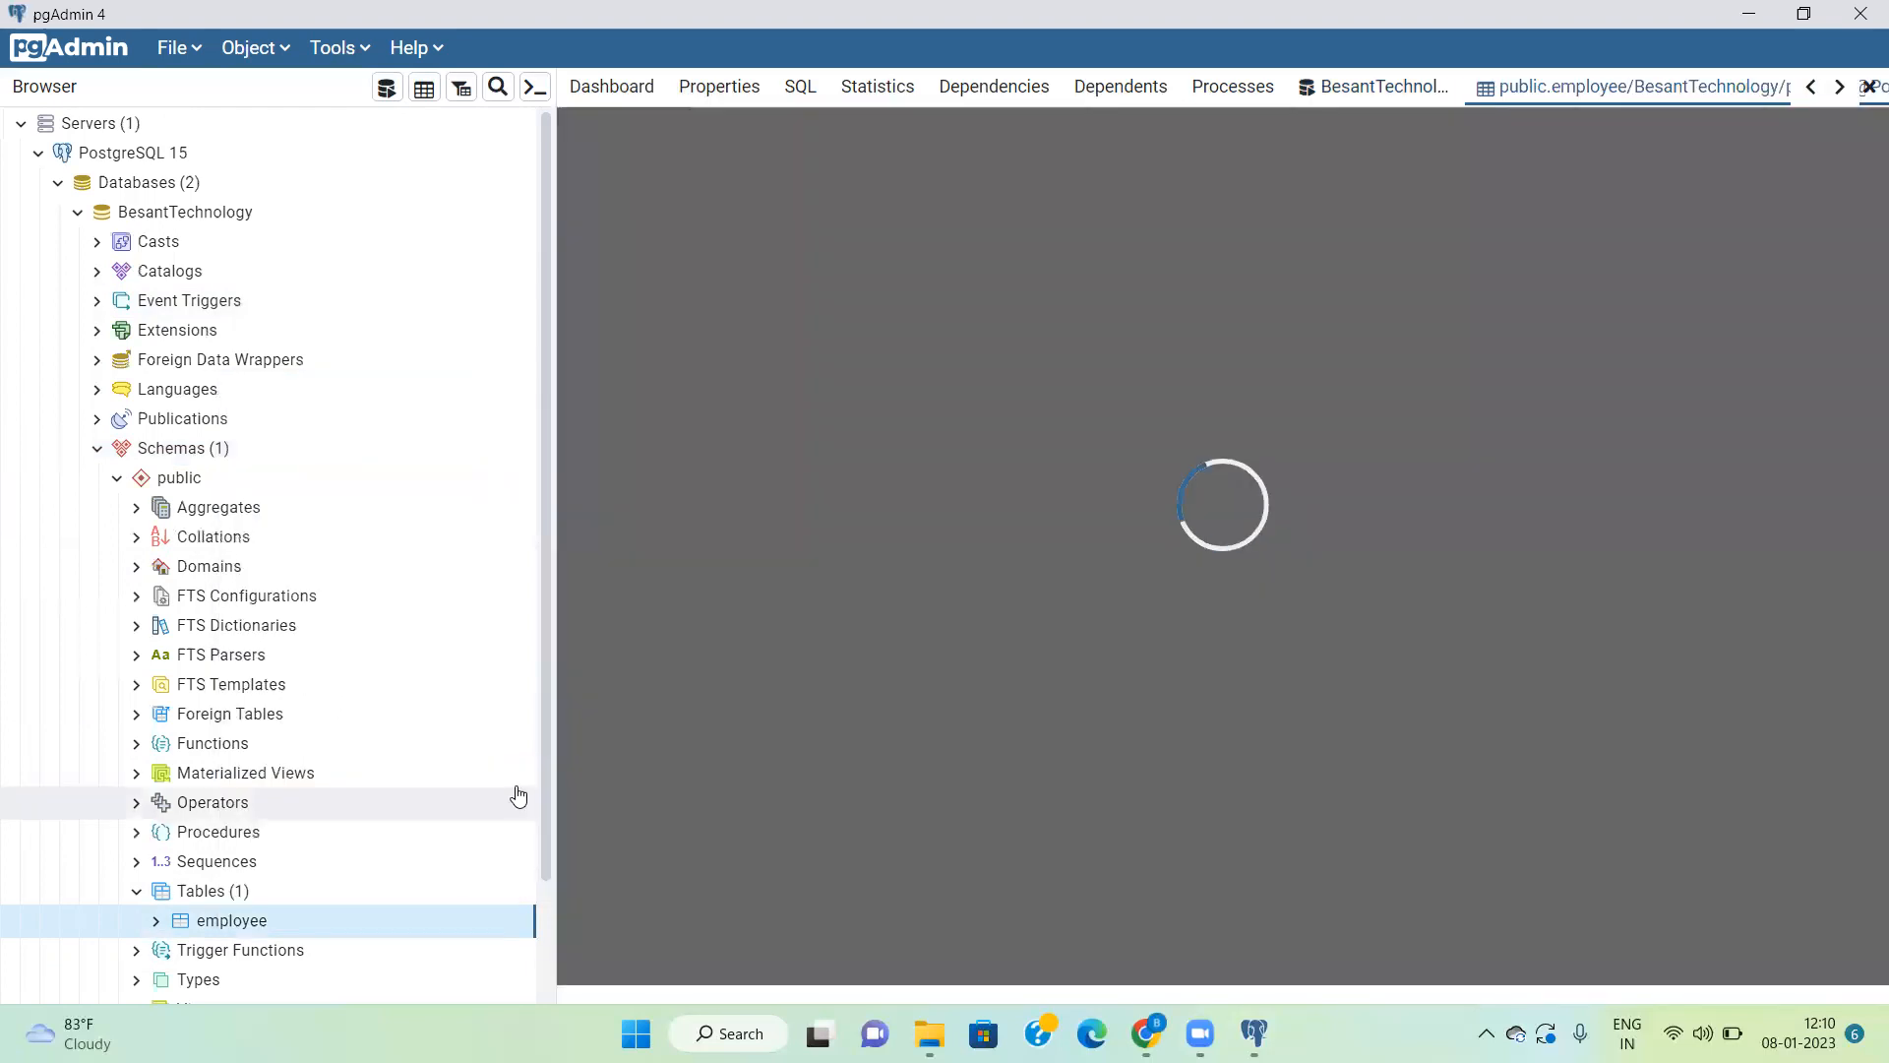